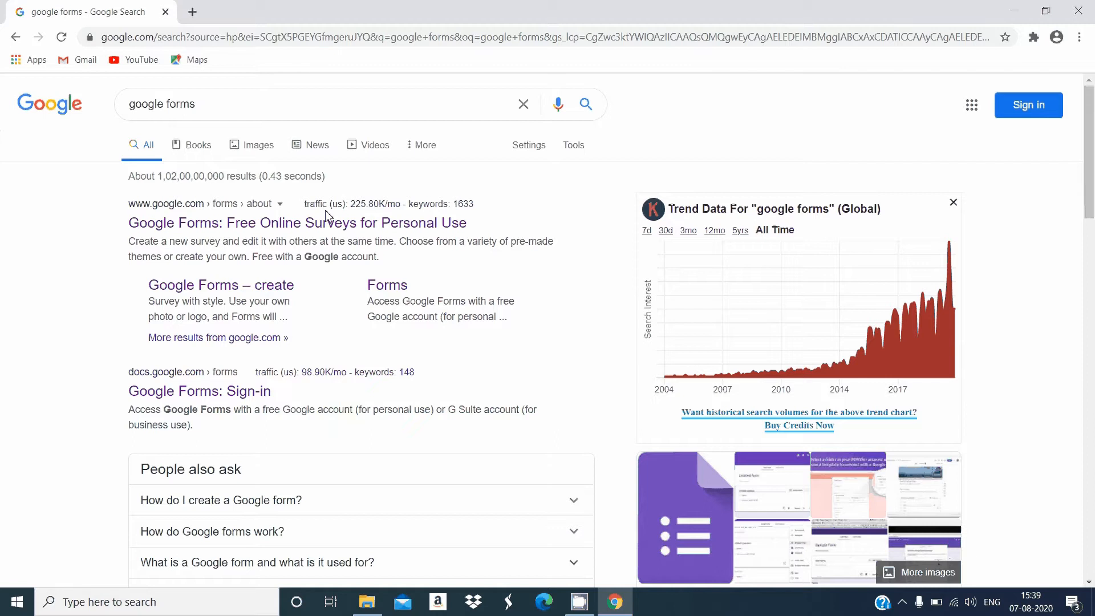
# Go to Google Forms for personal use from the search results and sign in to the first listed account with its password
pyautogui.click(265, 227)
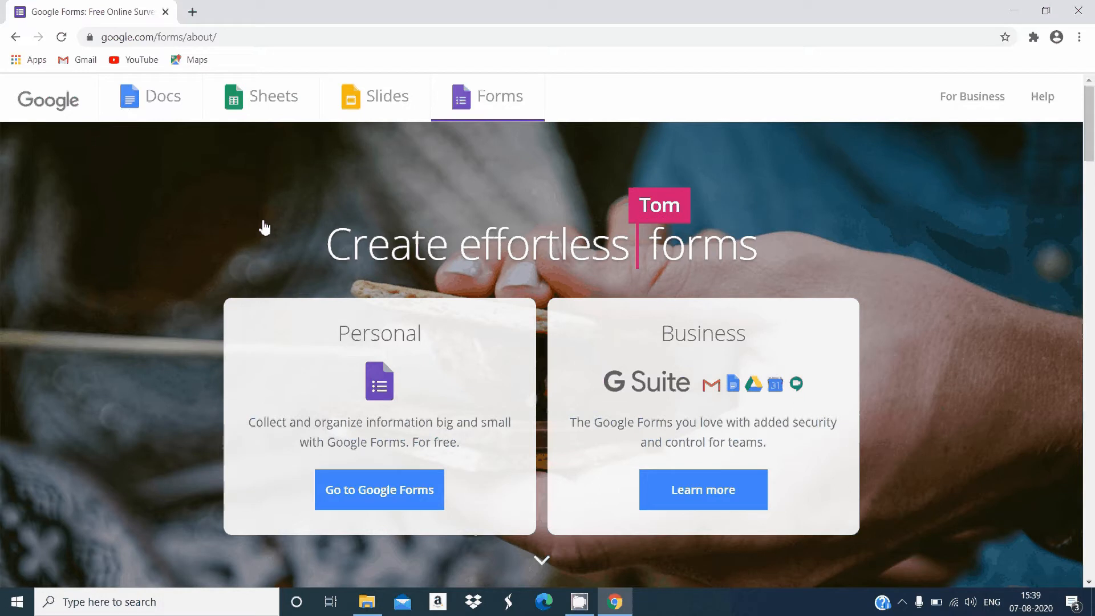
pyautogui.click(377, 497)
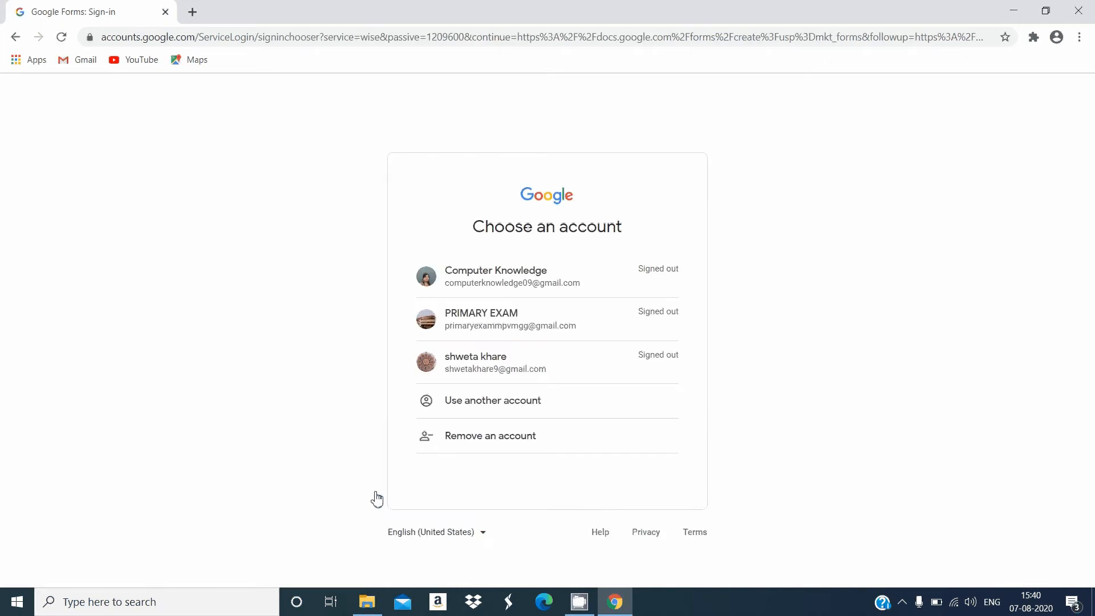
pyautogui.click(549, 291)
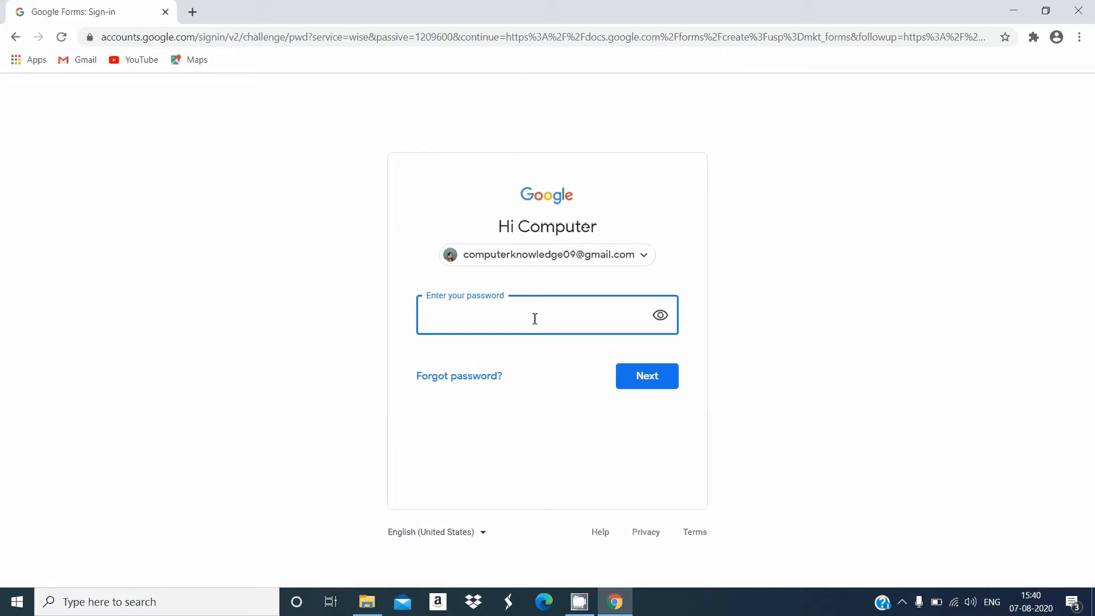
pyautogui.write('********************')
pyautogui.click(647, 380)
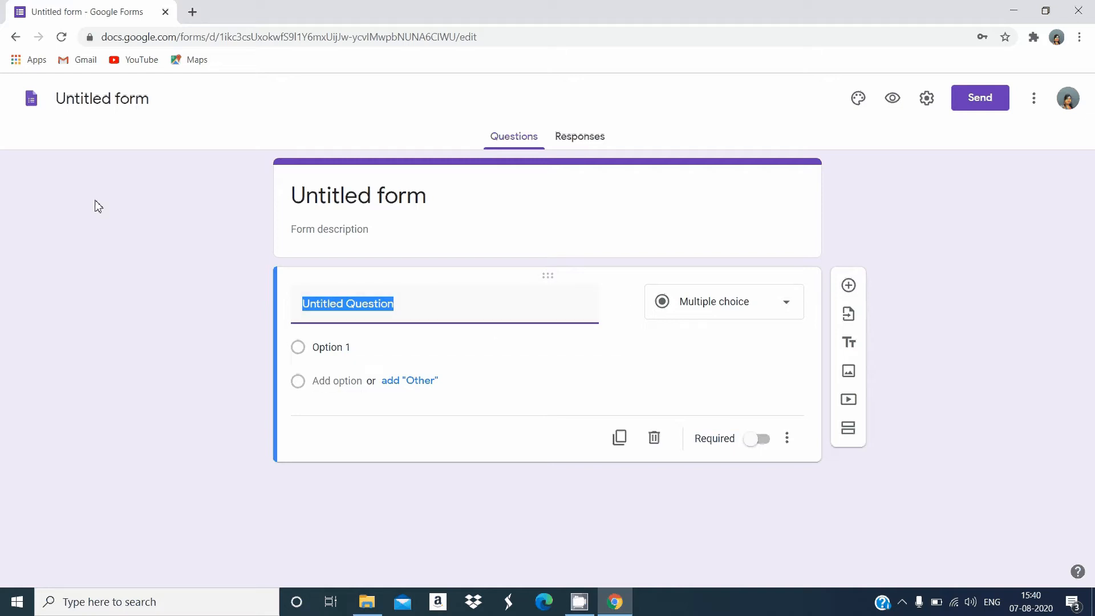
# Create a new blank form from the Forms home page and open its theme options
pyautogui.click(31, 107)
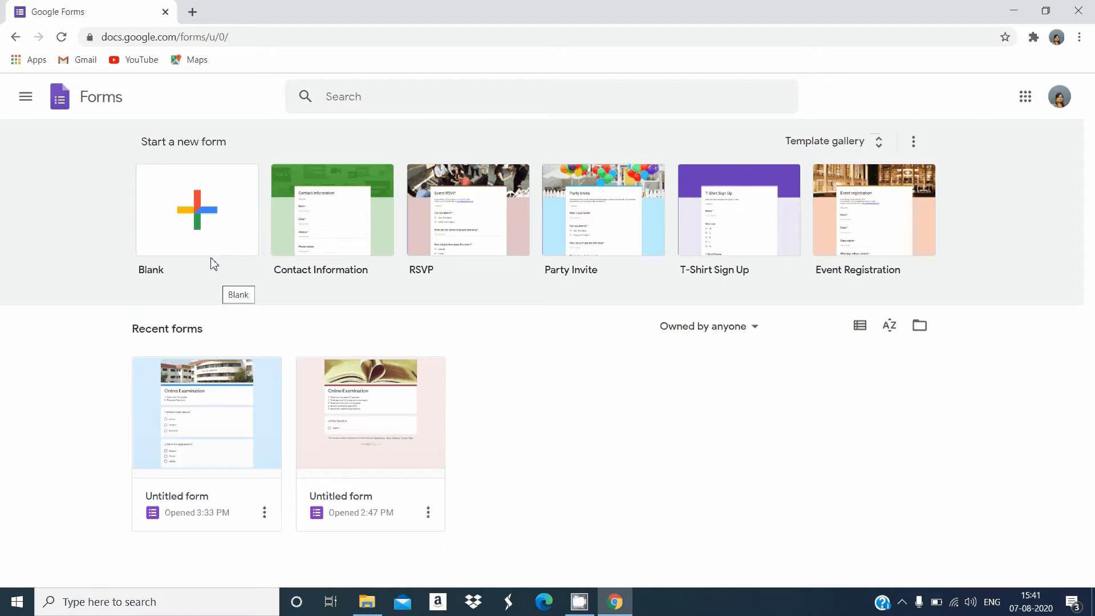
pyautogui.click(203, 209)
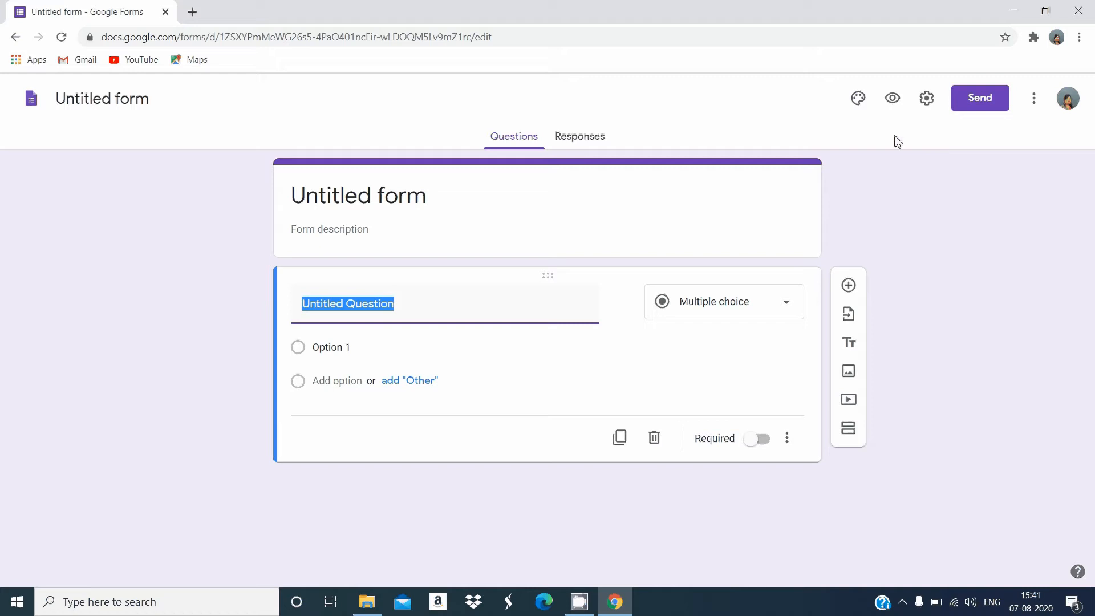
pyautogui.click(859, 99)
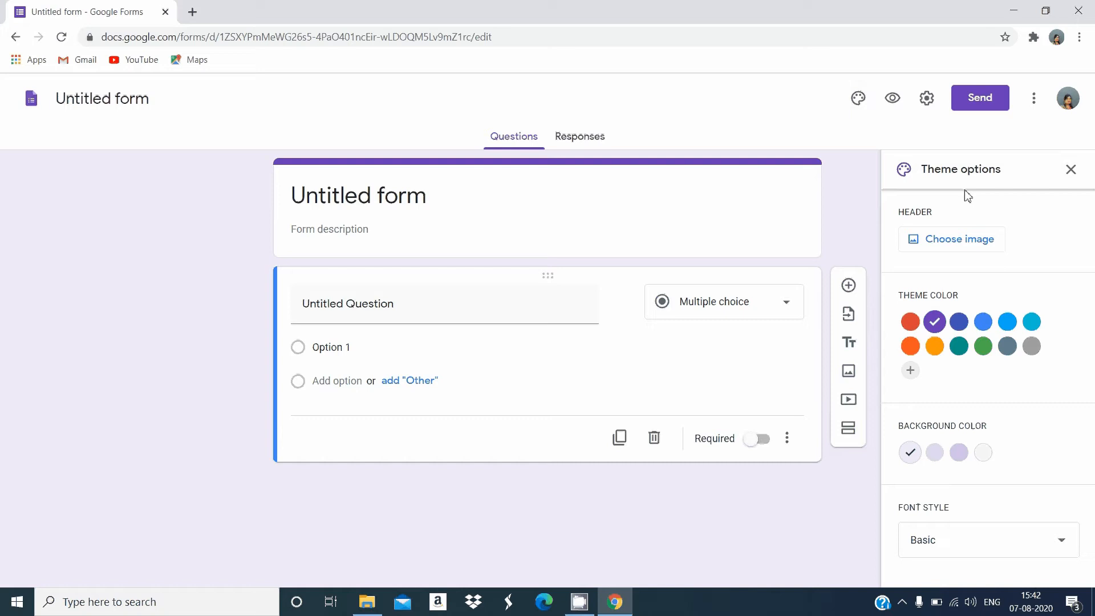
# Set the open-book picture from the Work and School themes as the form's header image
pyautogui.click(968, 248)
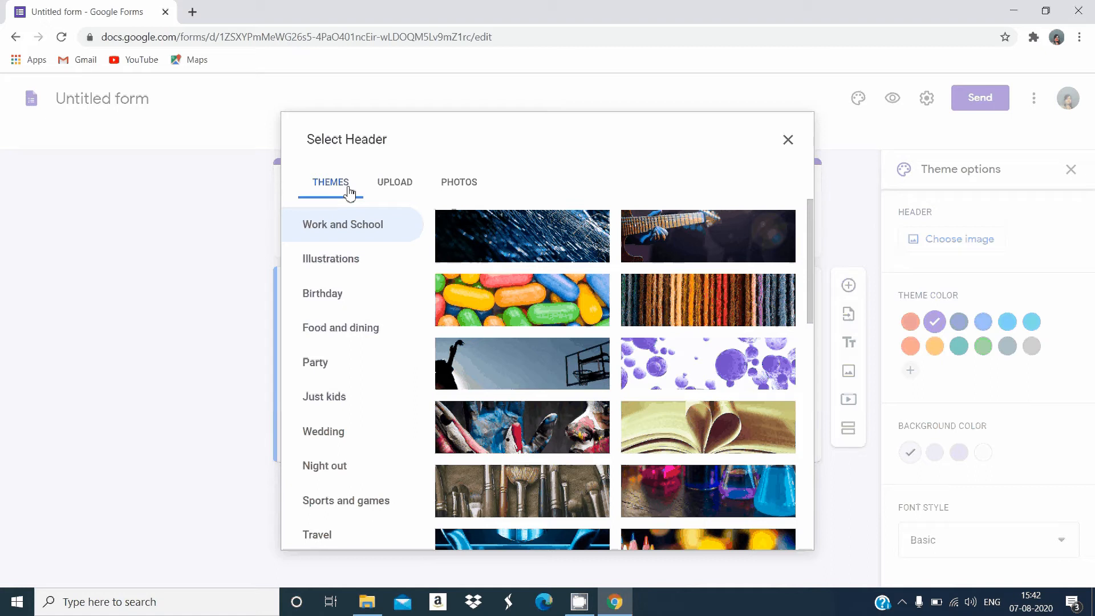
pyautogui.click(398, 183)
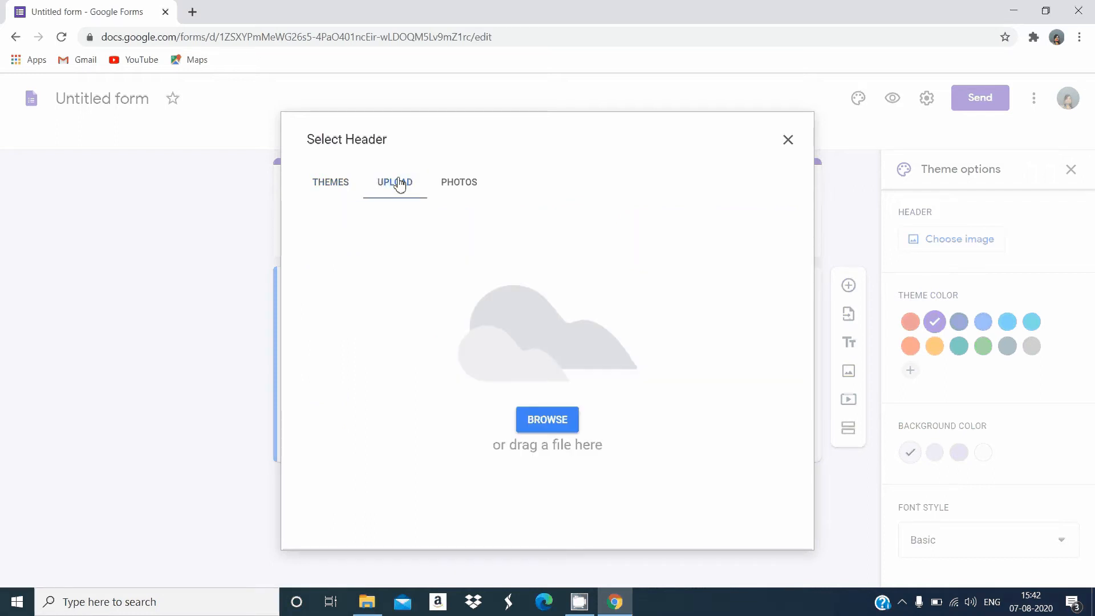
pyautogui.click(346, 188)
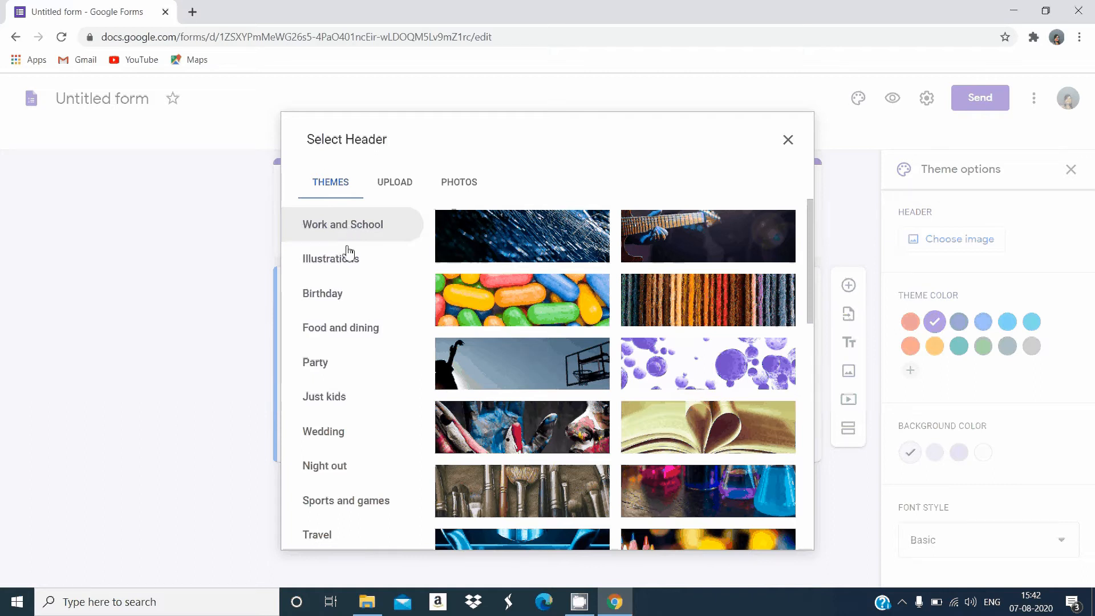
pyautogui.click(317, 287)
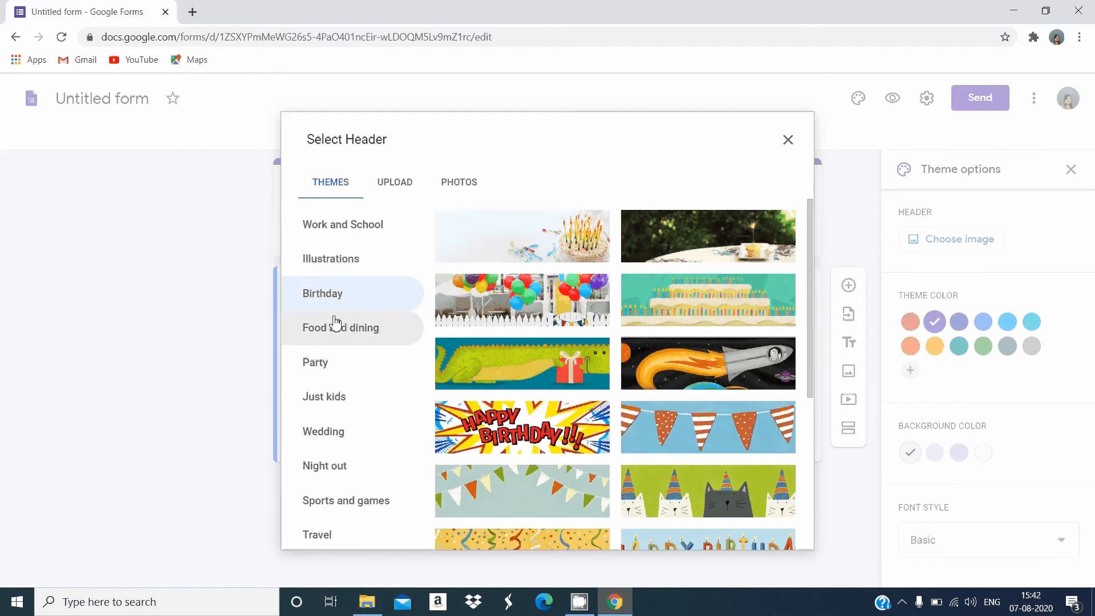
pyautogui.click(331, 365)
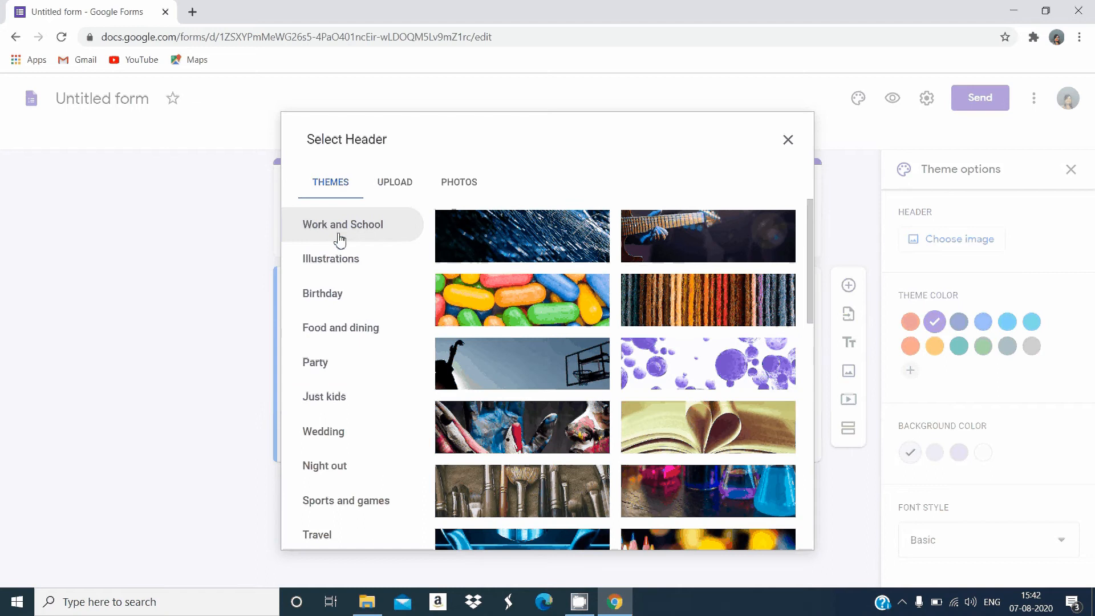
pyautogui.click(729, 428)
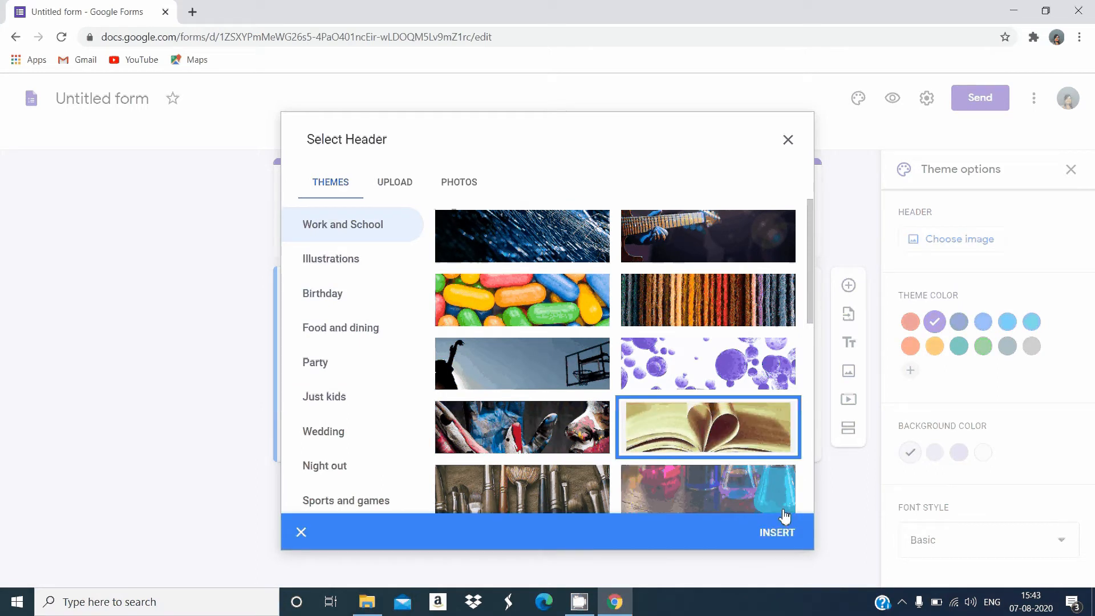
pyautogui.click(778, 532)
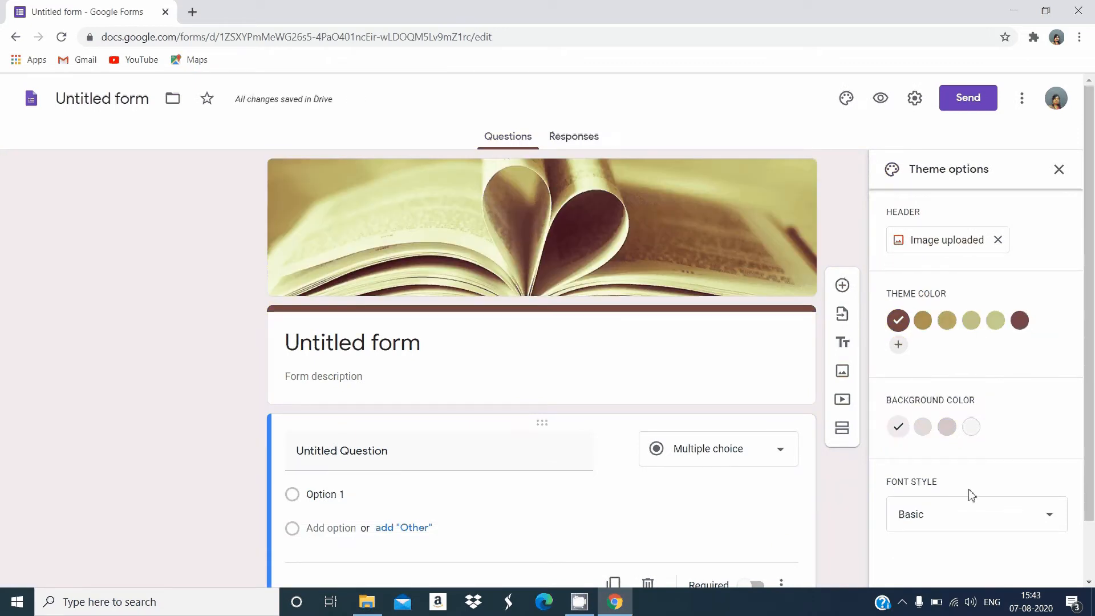
# Replace the header with the image file "build" uploaded from the mpvm exam folder, shifting the crop area slightly upward
pyautogui.click(948, 254)
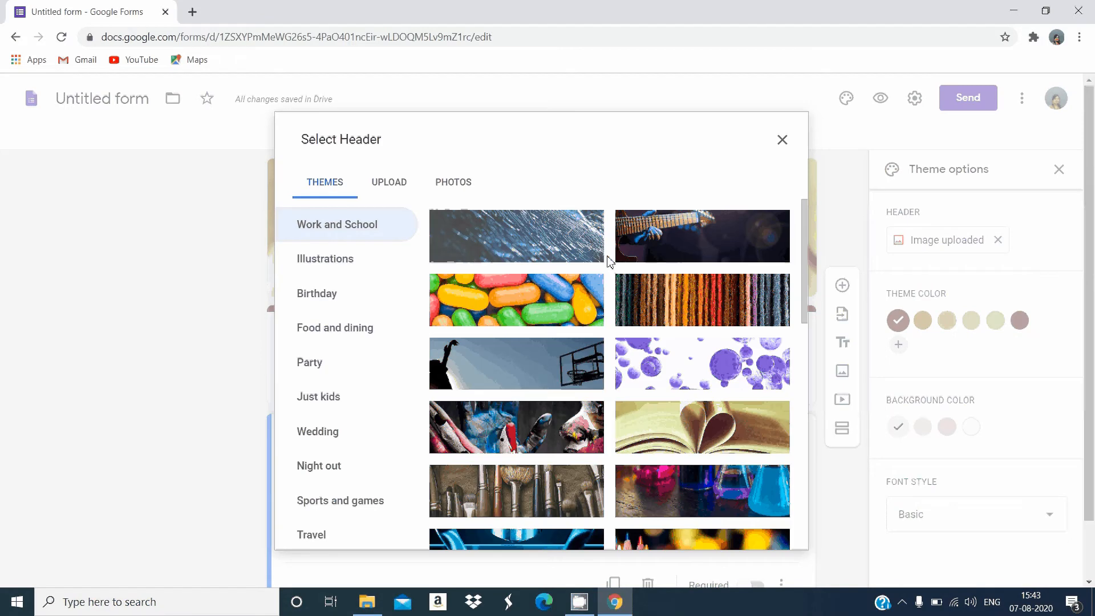
pyautogui.click(402, 191)
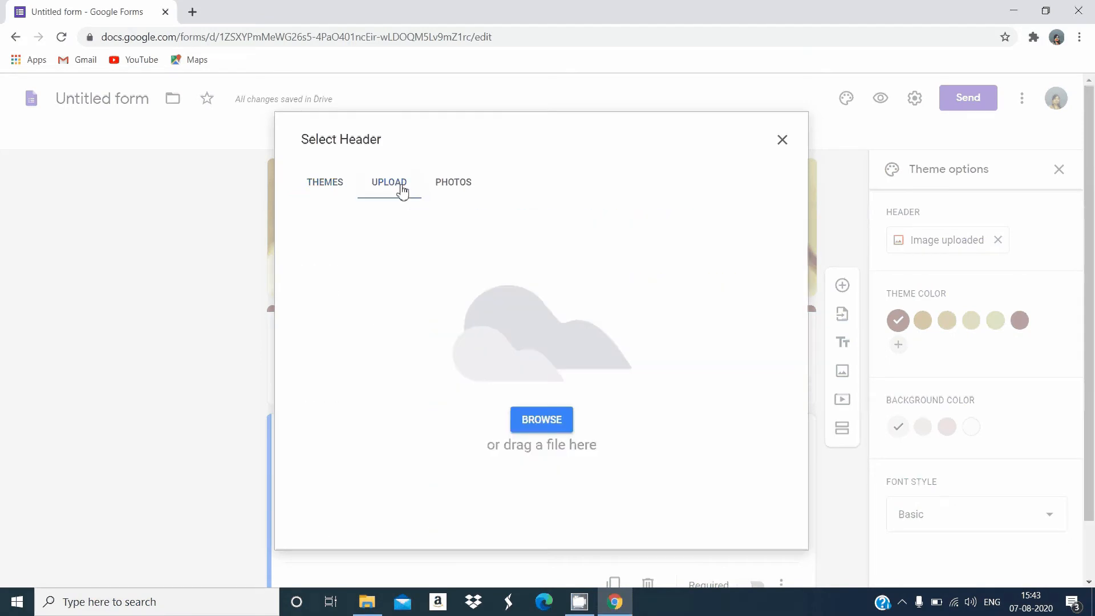
pyautogui.click(543, 424)
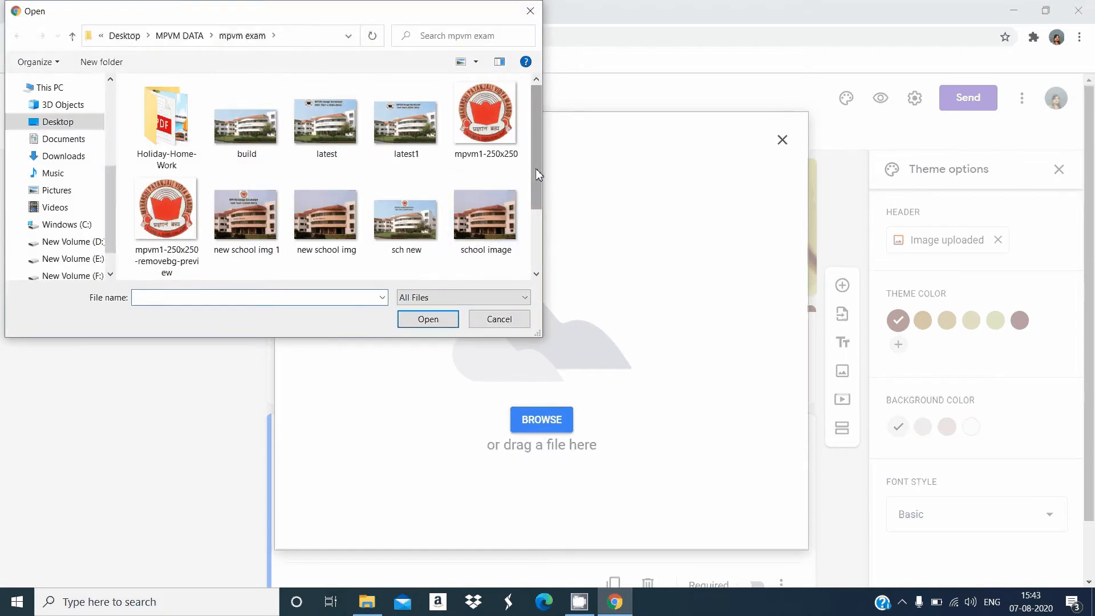
pyautogui.moveTo(538, 170)
pyautogui.mouseDown()
pyautogui.moveTo(536, 223)
pyautogui.moveTo(531, 170)
pyautogui.mouseUp()
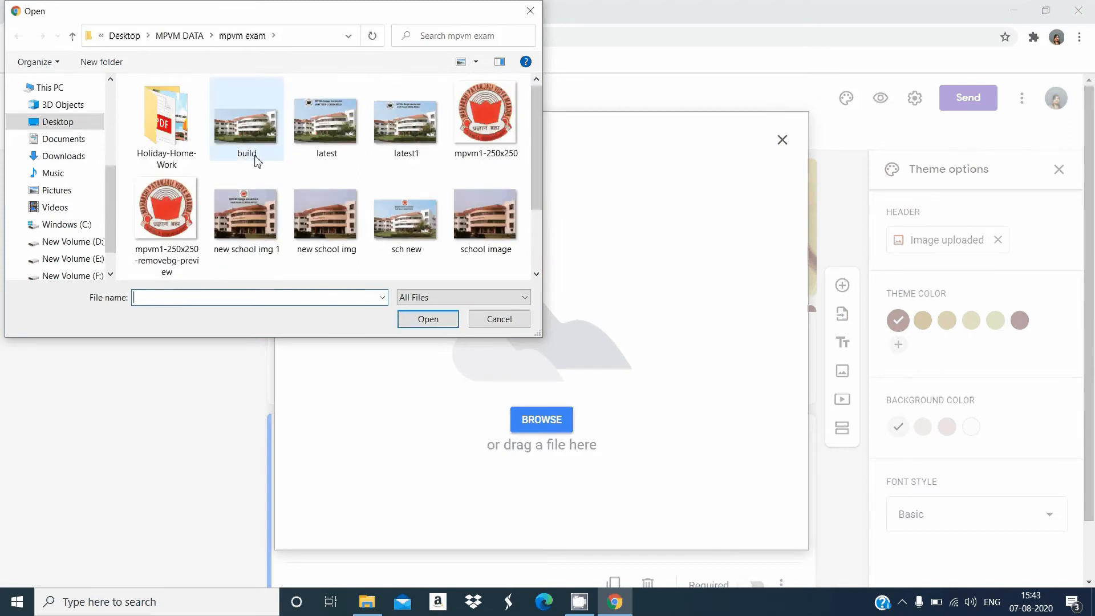
pyautogui.click(249, 133)
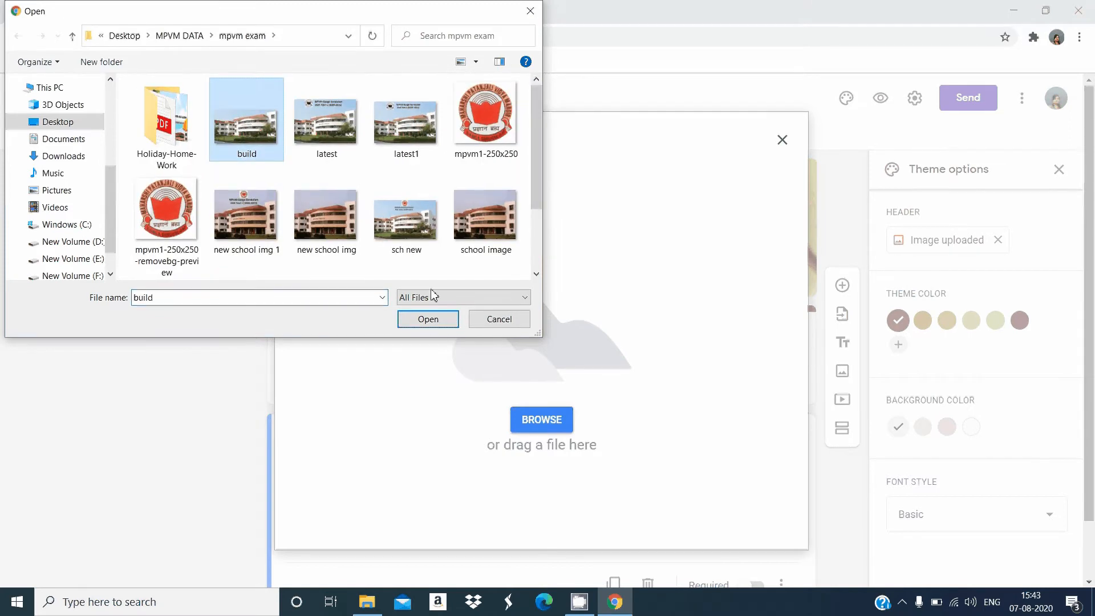
pyautogui.click(427, 319)
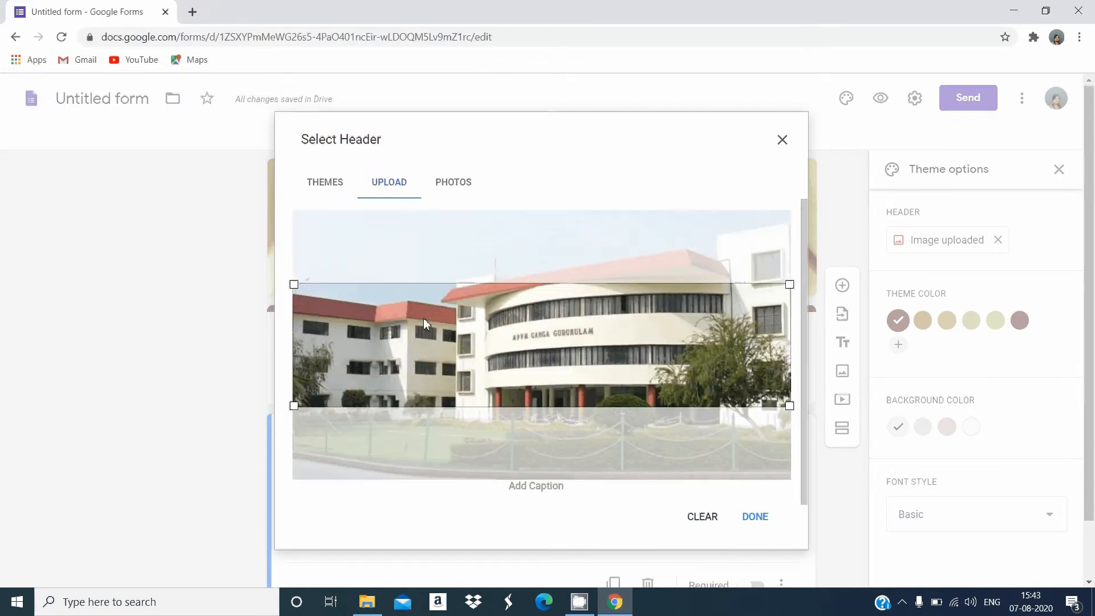
pyautogui.moveTo(445, 327)
pyautogui.mouseDown()
pyautogui.moveTo(456, 300)
pyautogui.moveTo(457, 312)
pyautogui.mouseUp()
pyautogui.click(755, 518)
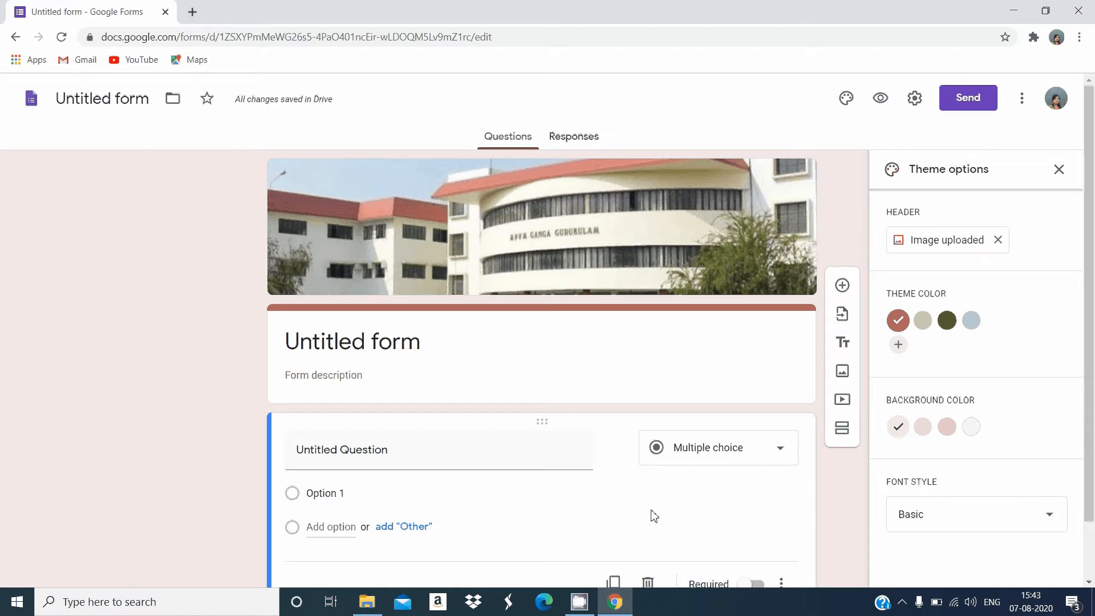
# Change the form's title to "Online Exam"
pyautogui.click(433, 337)
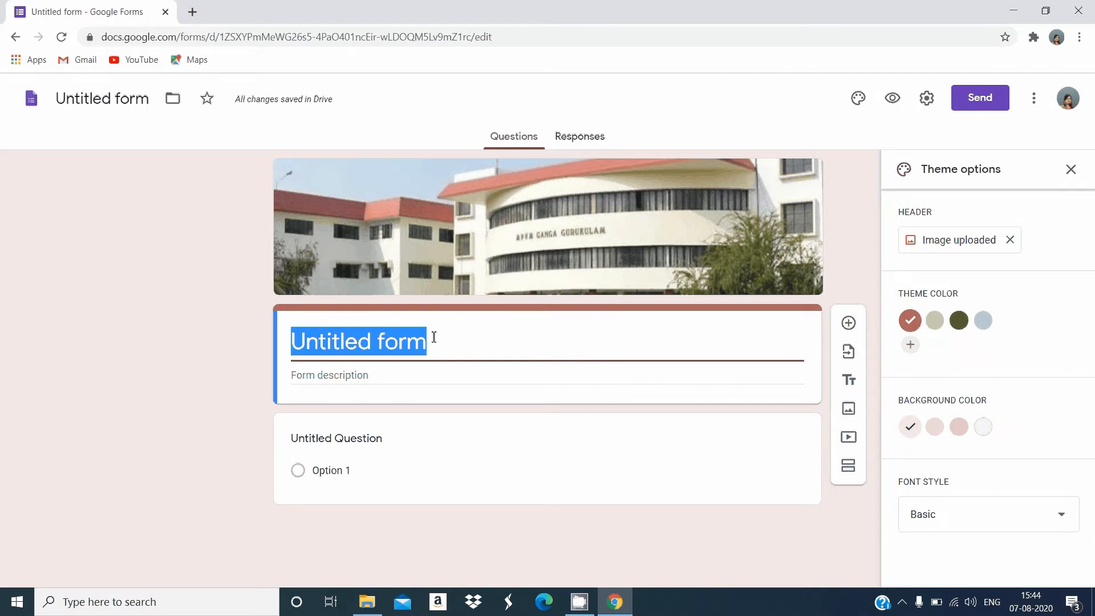
pyautogui.write('O')
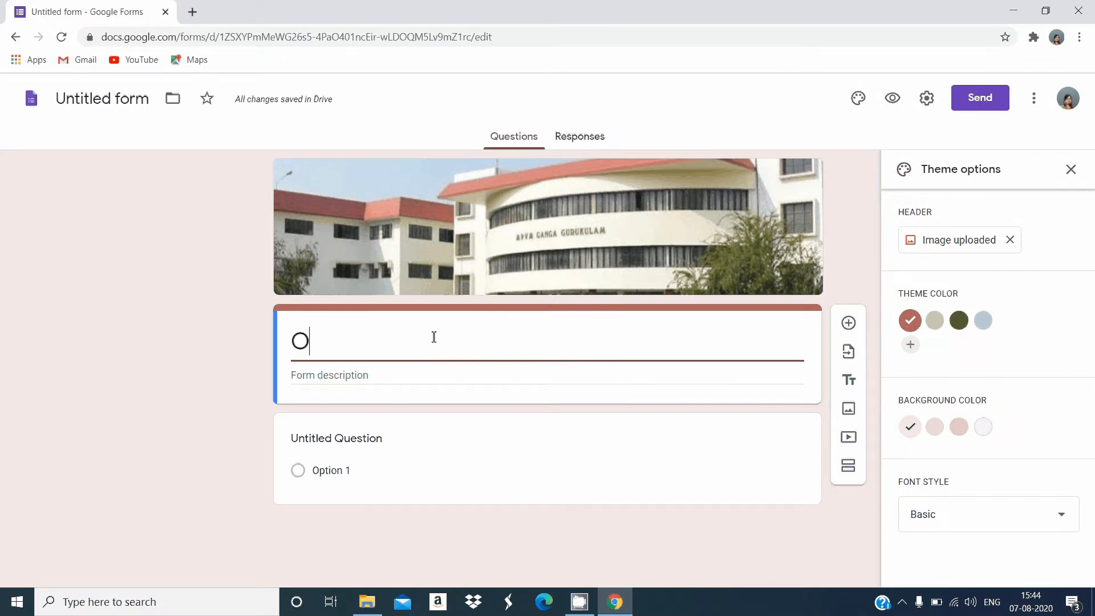
pyautogui.write('nl')
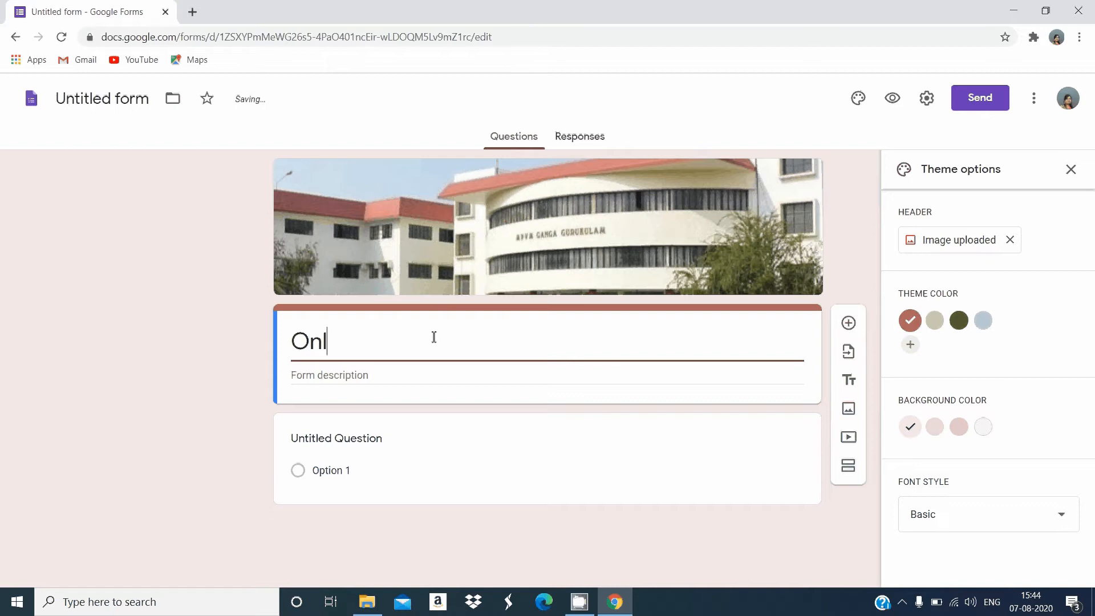
pyautogui.write('ine Exam')
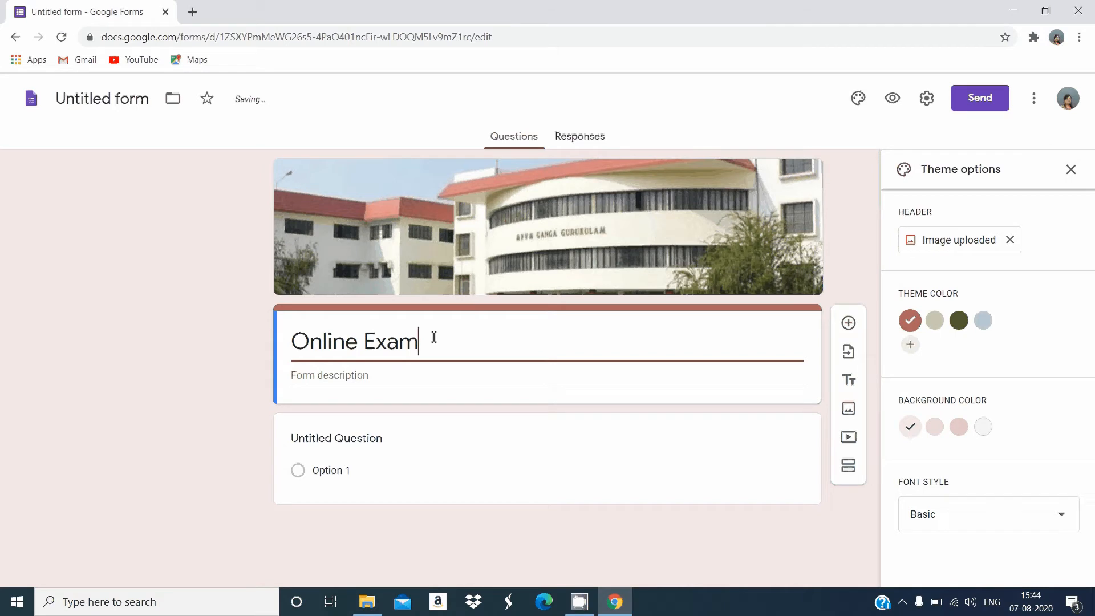
# Enter "1. Time Limit 10 minutes" as the first line of the form description
pyautogui.click(408, 374)
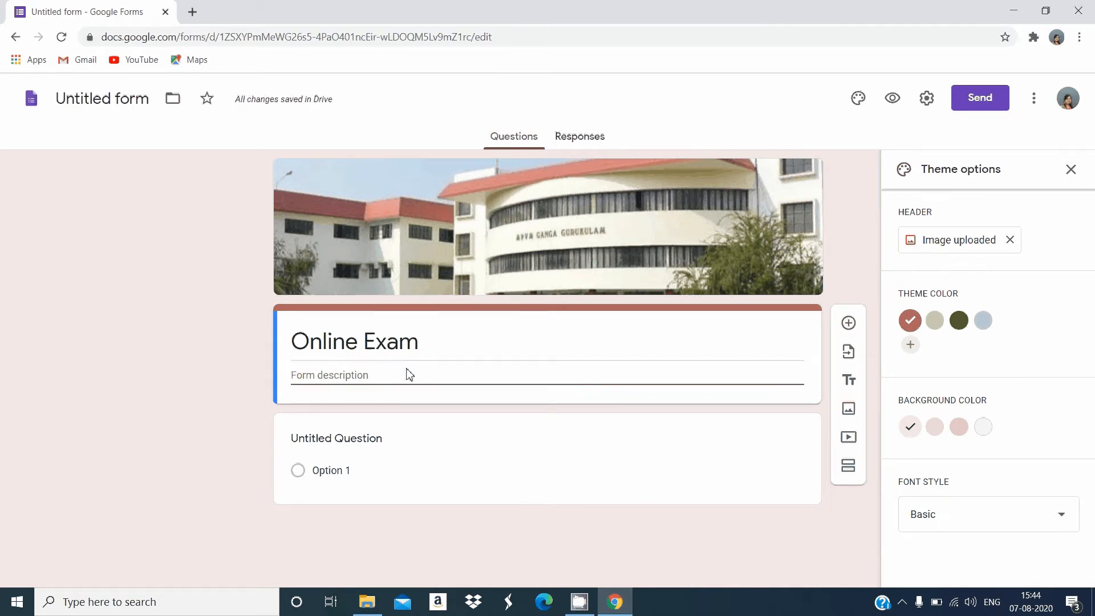
pyautogui.write('Time')
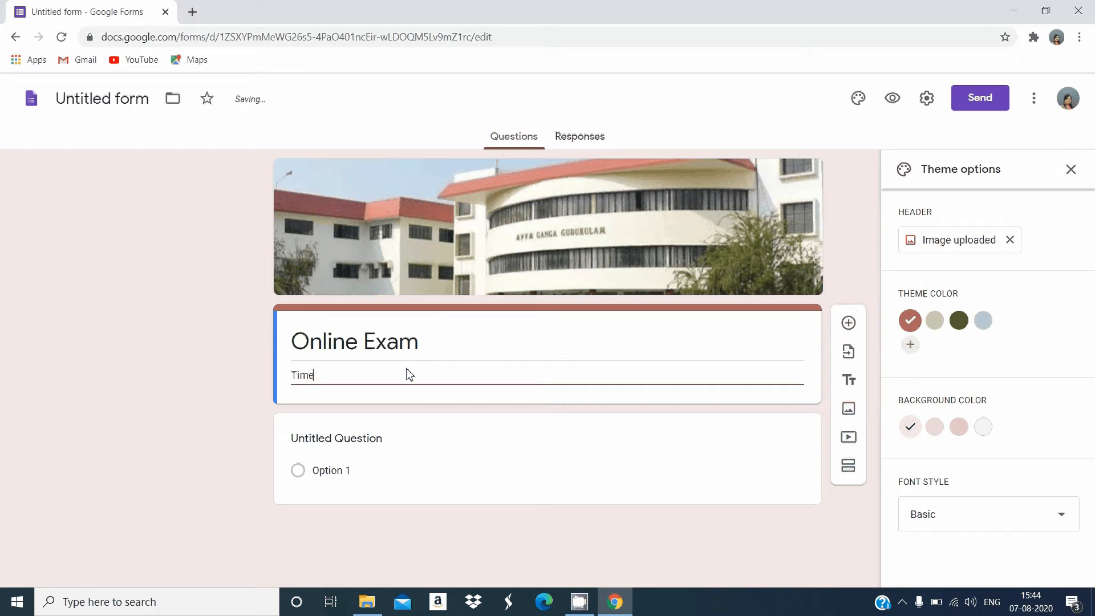
pyautogui.write(' 30')
pyautogui.press('BackSpace')
pyautogui.press('BackSpace')
pyautogui.write('Limit 10')
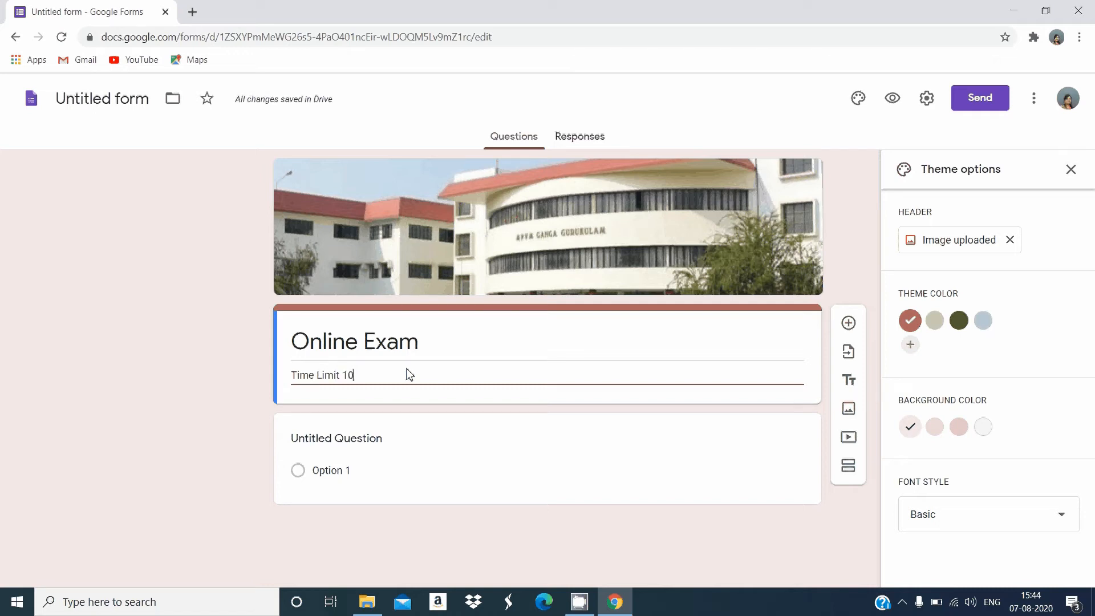
pyautogui.write(' minutes')
pyautogui.hotkey('ctrl', 'Left')
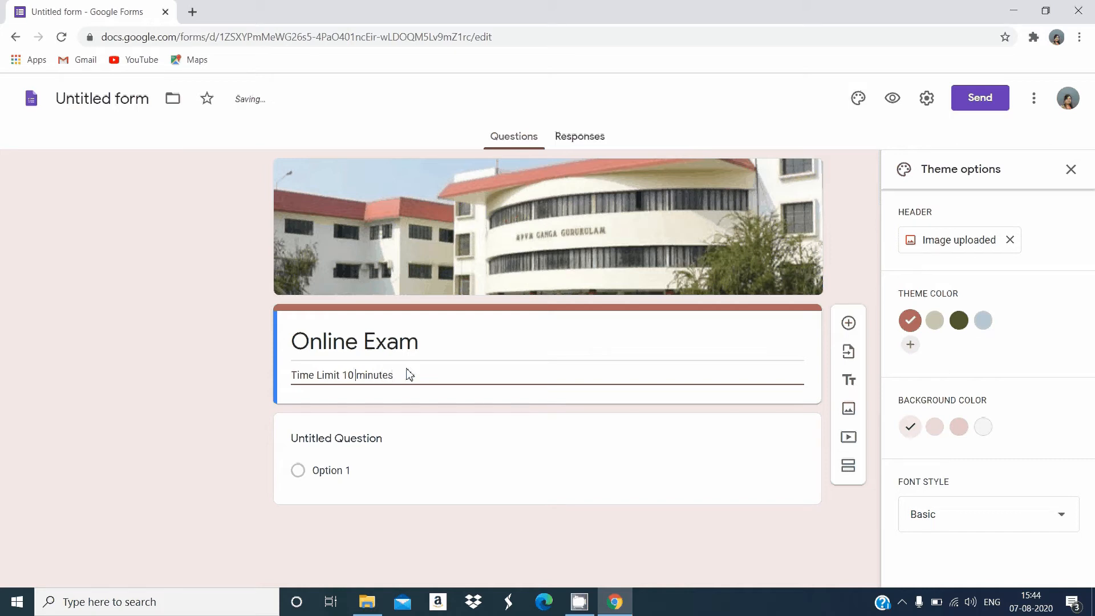
pyautogui.write('1')
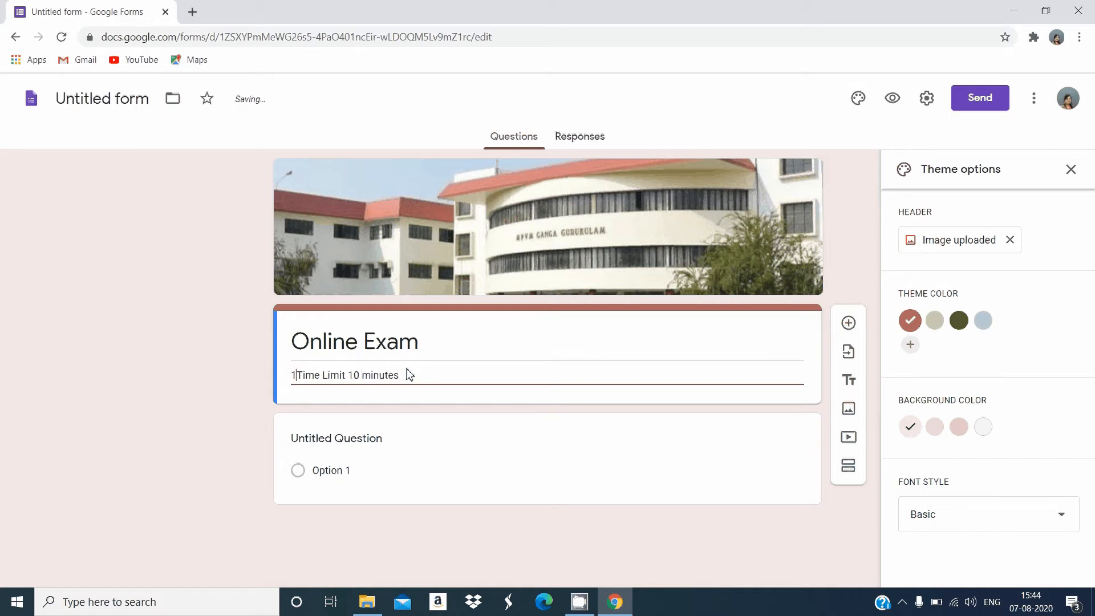
pyautogui.write('.')
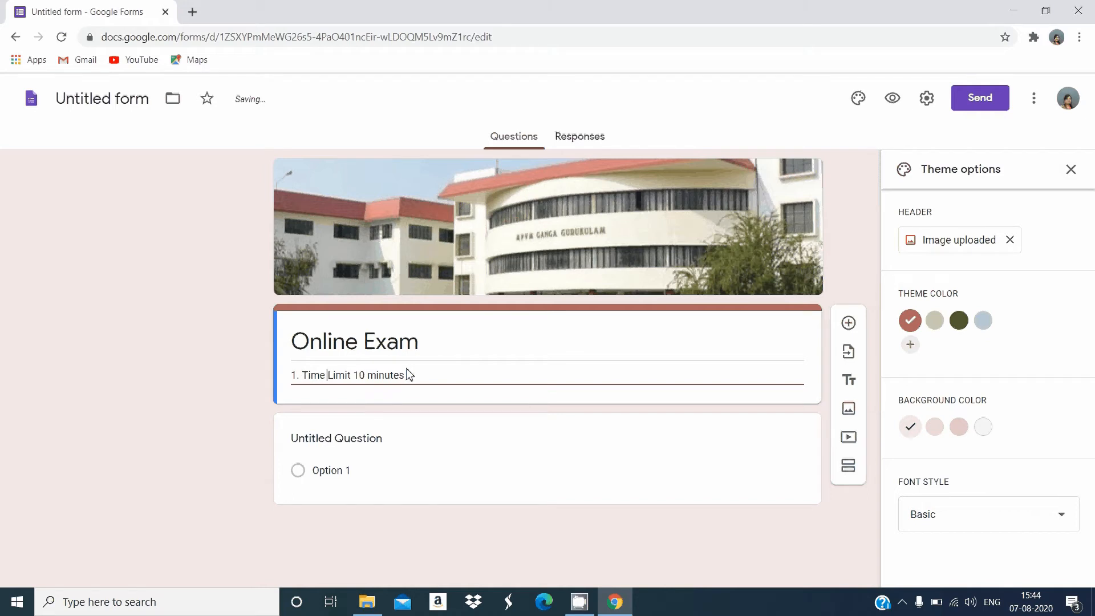
# Add a second line to the form description reading "2. There is total sections."
pyautogui.press('Return')
pyautogui.write('2.')
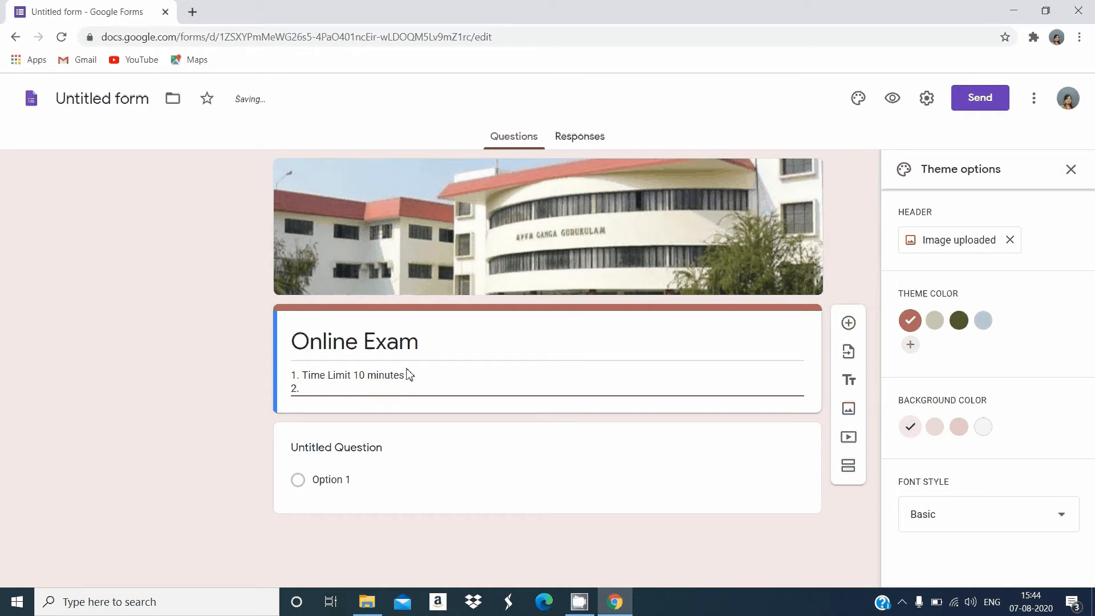
pyautogui.write(' There')
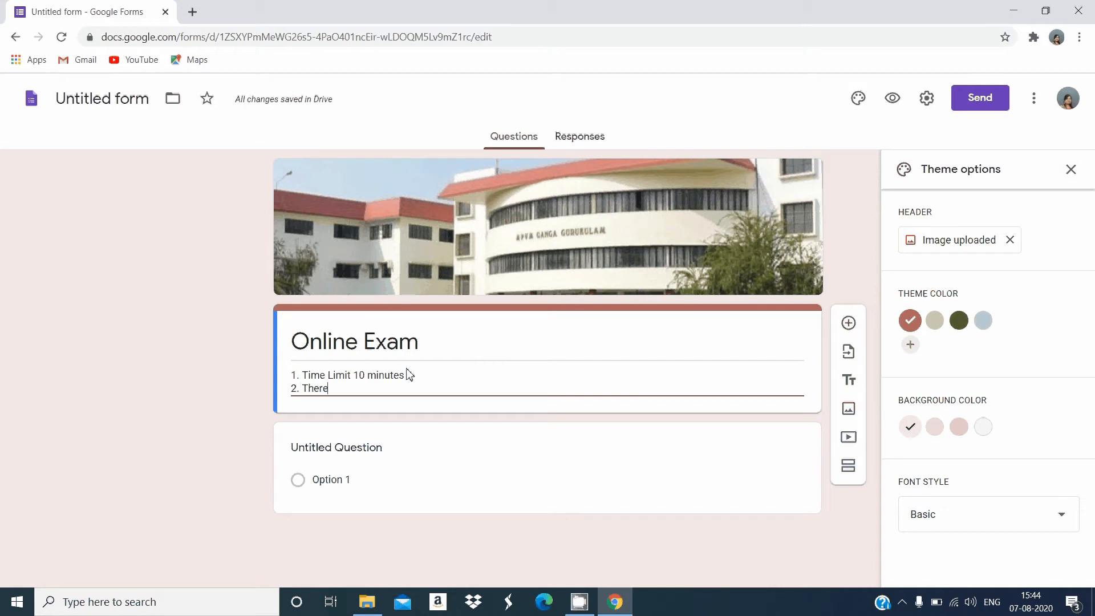
pyautogui.write(' is total ')
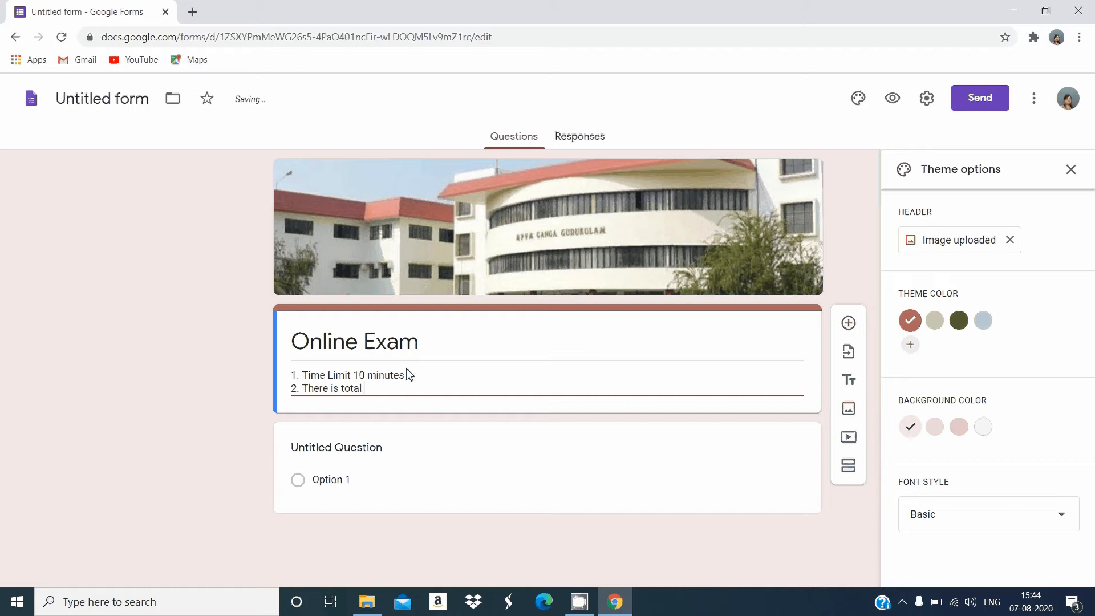
pyautogui.write('sections.')
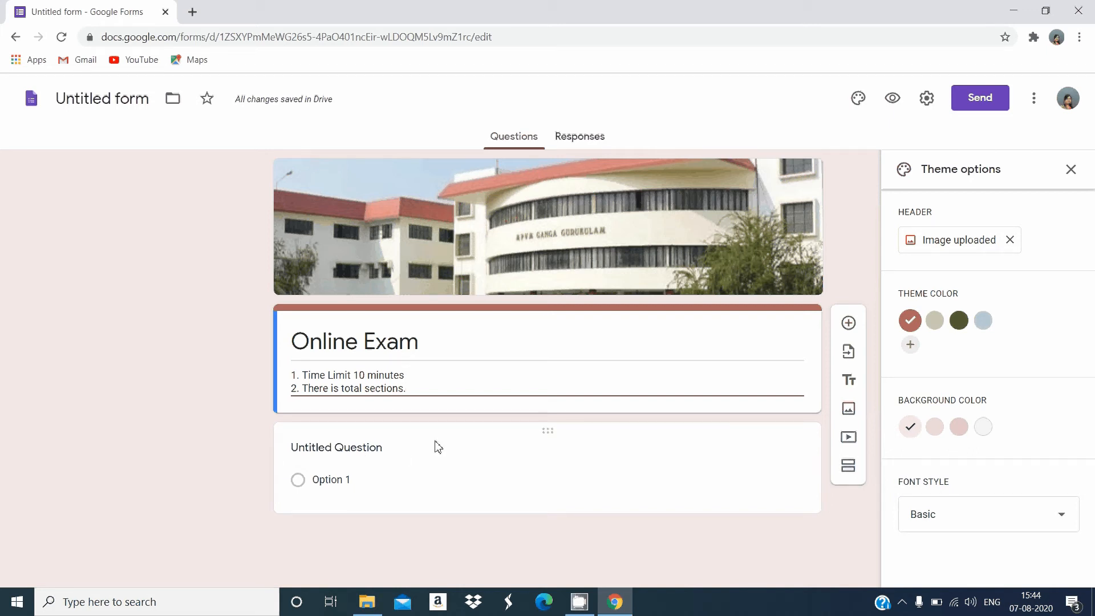
# Title the first untitled question "Name" and make it a short answer question
pyautogui.click(403, 452)
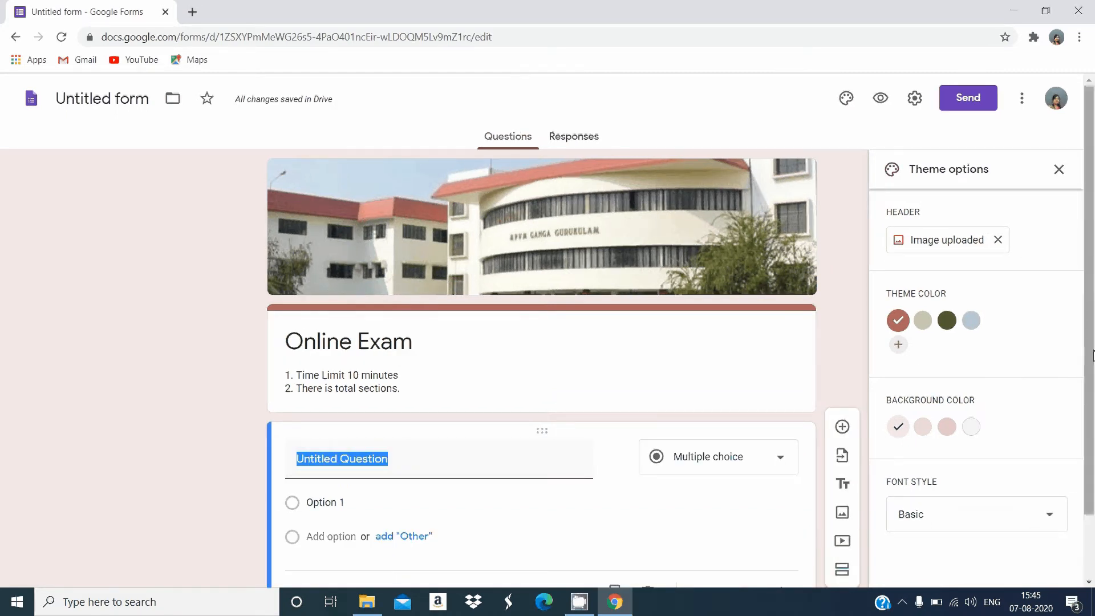
pyautogui.scroll(-1, 1092, 355)
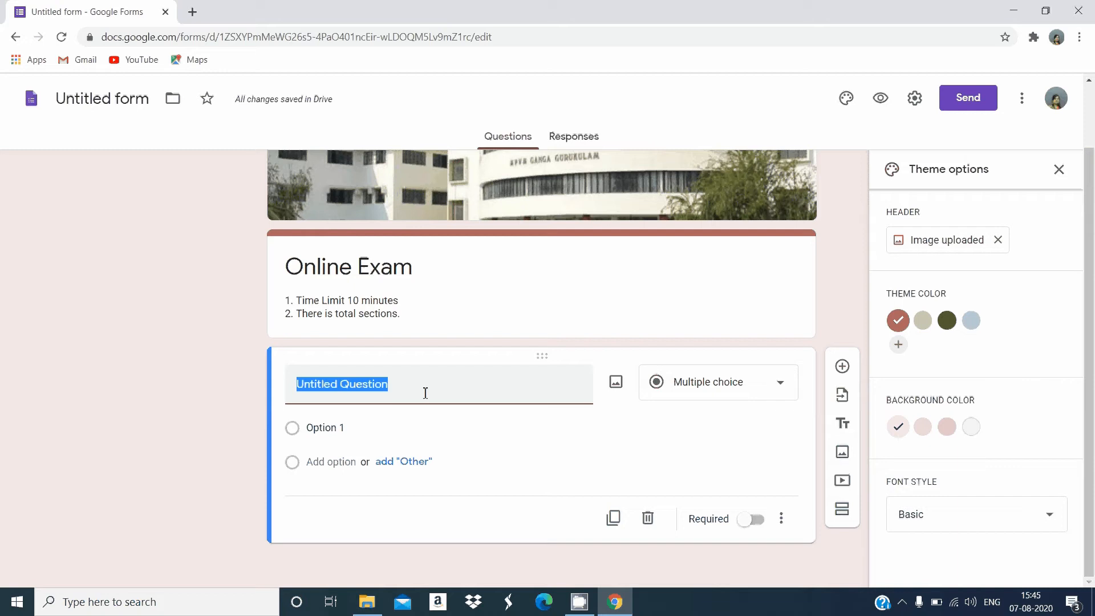
pyautogui.write('N')
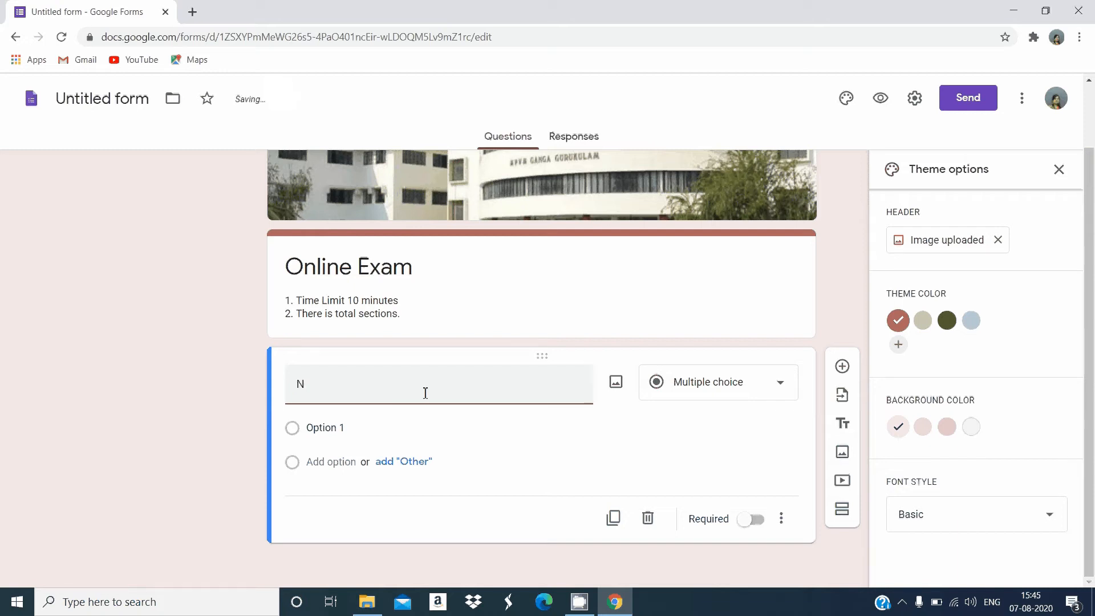
pyautogui.write('ame')
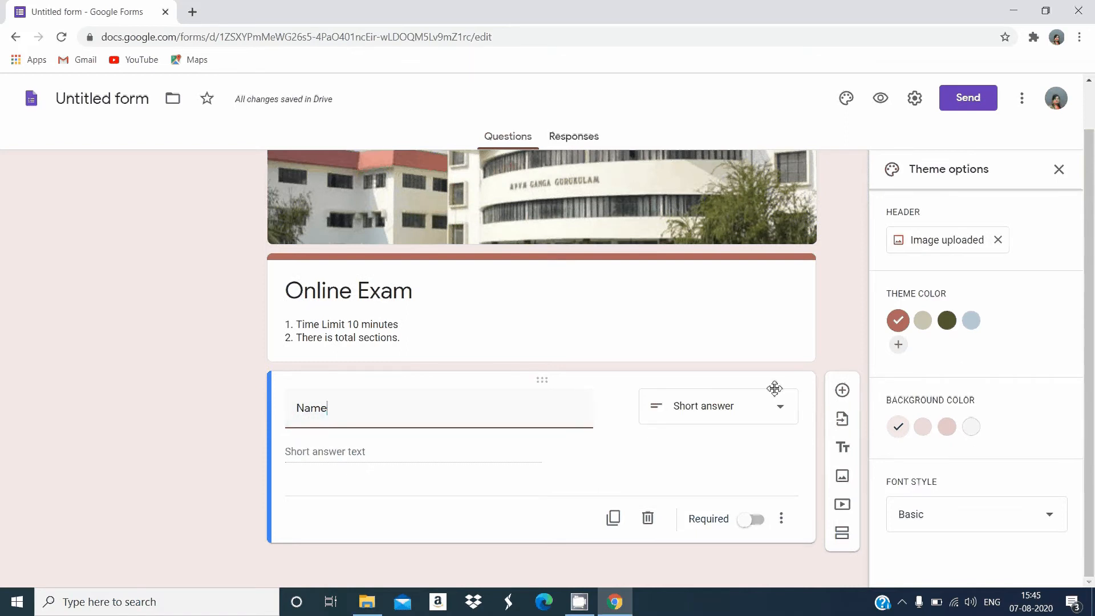
pyautogui.click(756, 419)
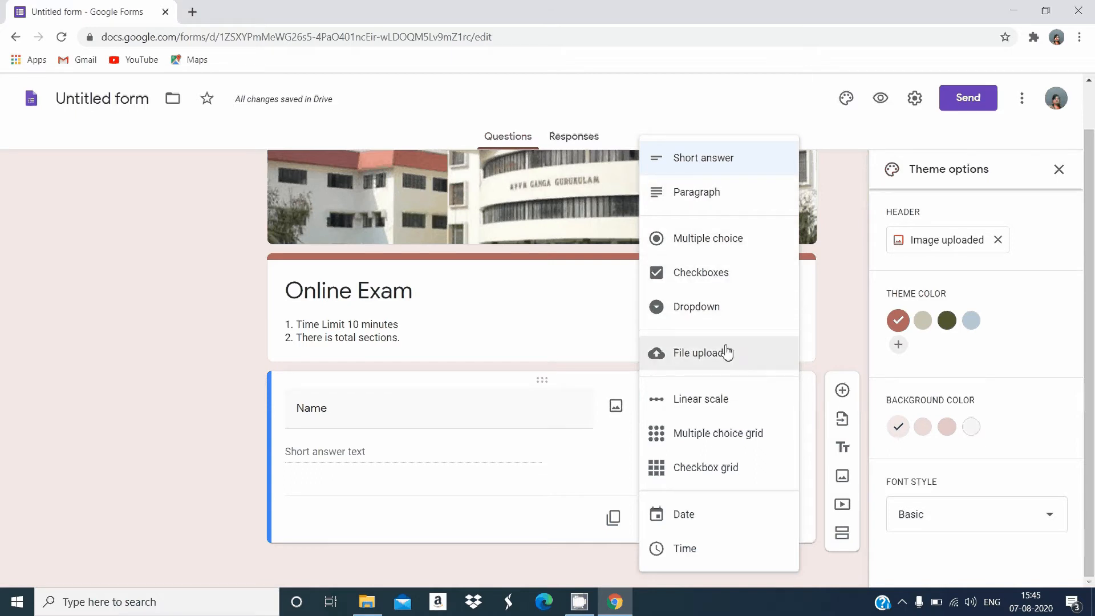
pyautogui.click(746, 157)
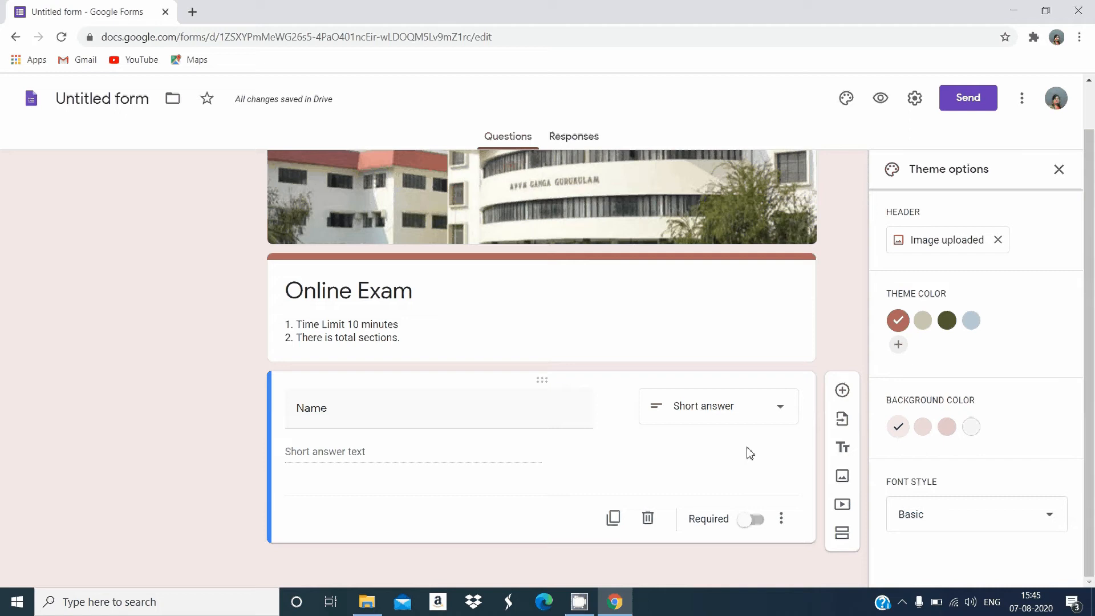
# Add a multiple choice question titled "Class" below the Name question
pyautogui.click(843, 391)
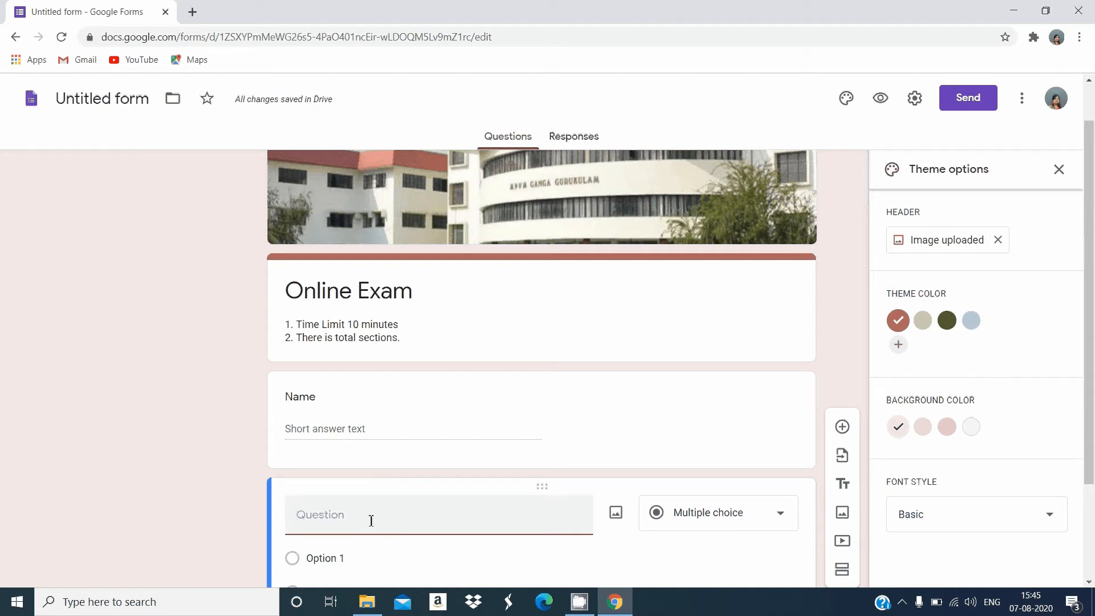
pyautogui.write('Class')
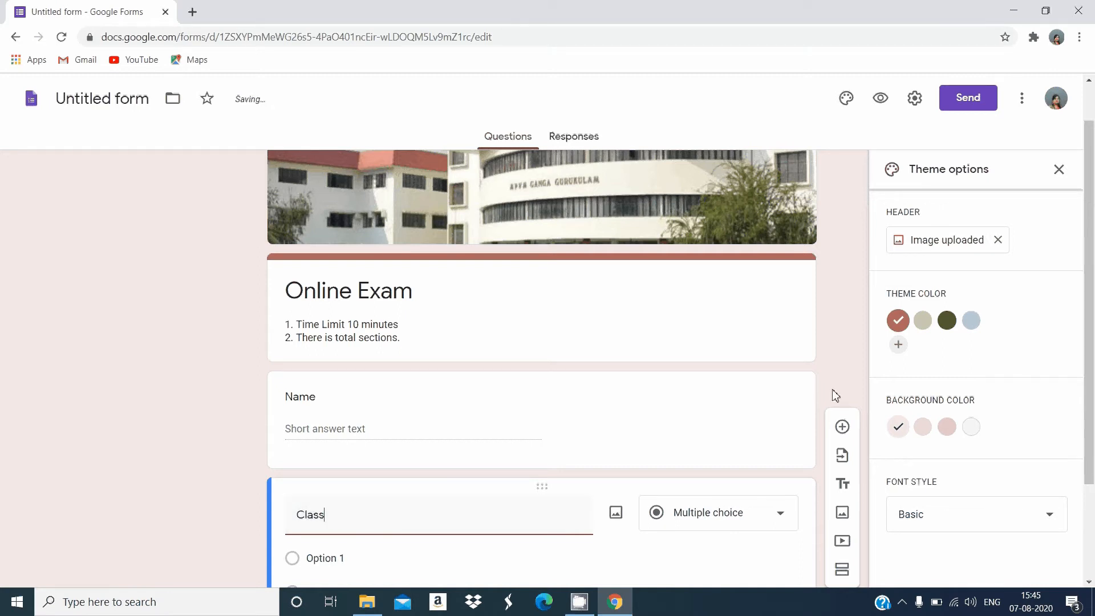
pyautogui.moveTo(1090, 315); pyautogui.dragTo(1090, 405)
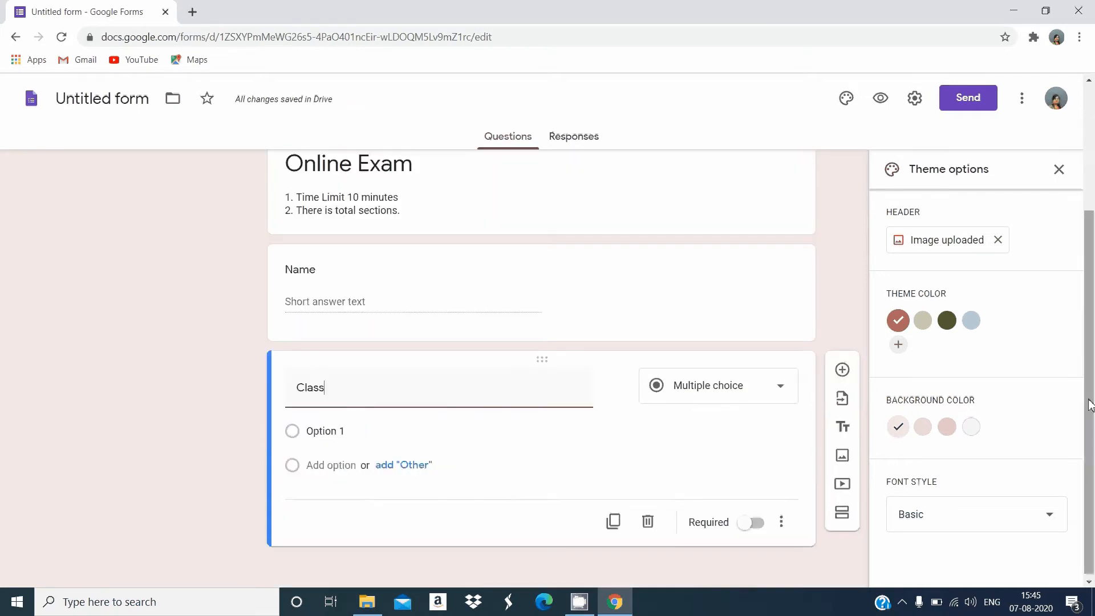
pyautogui.click(760, 390)
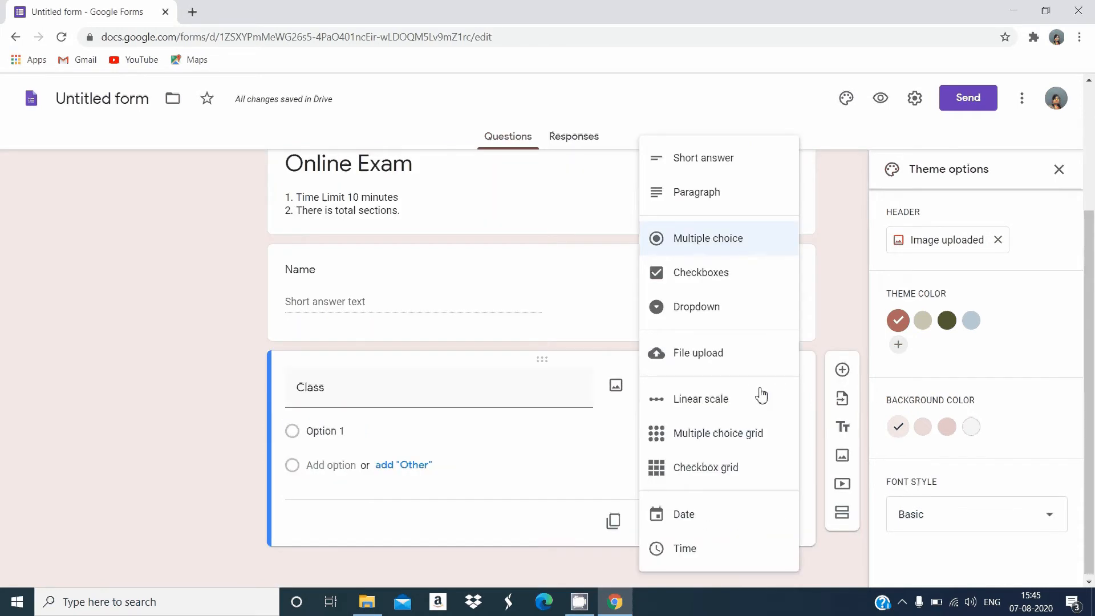
pyautogui.click(745, 247)
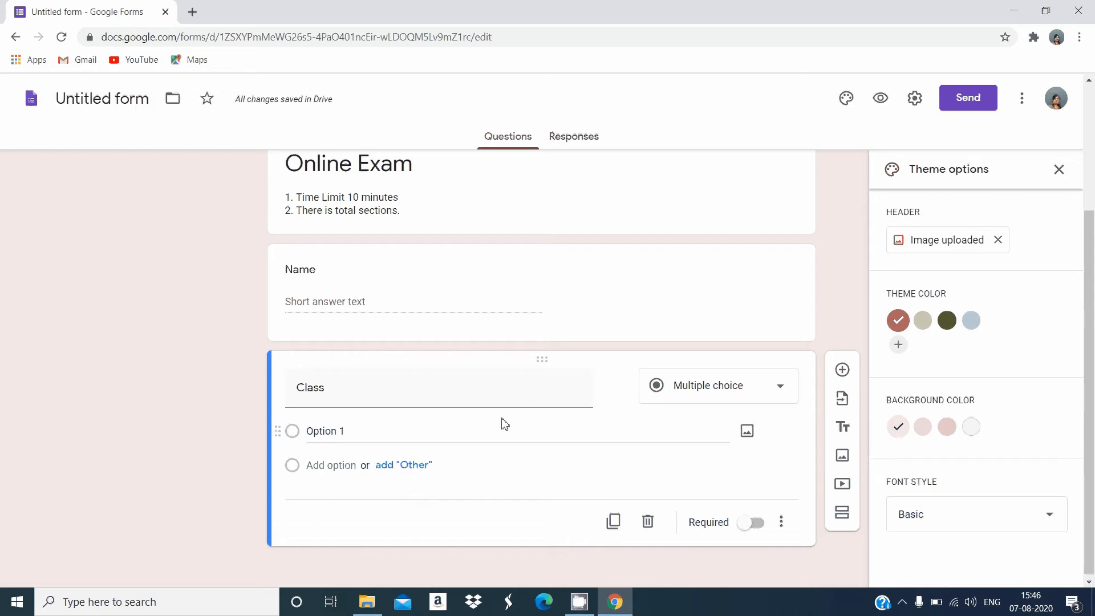
# Enter 1, 2, 3, 4, 5 and 6 as the Class question's options and change its type to Dropdown
pyautogui.click(337, 432)
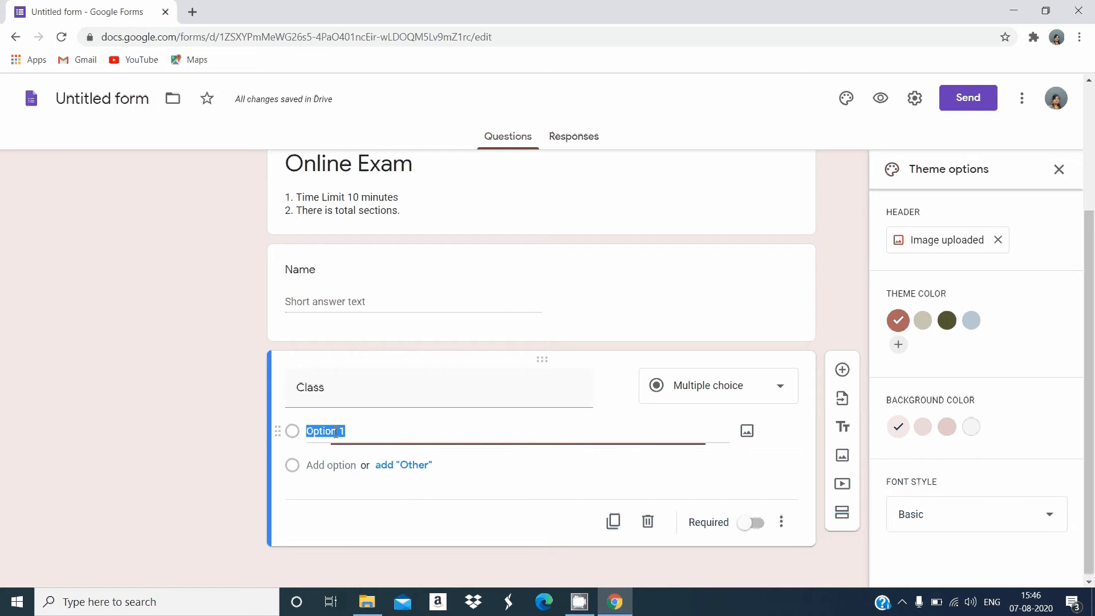
pyautogui.write('1')
pyautogui.press('Return')
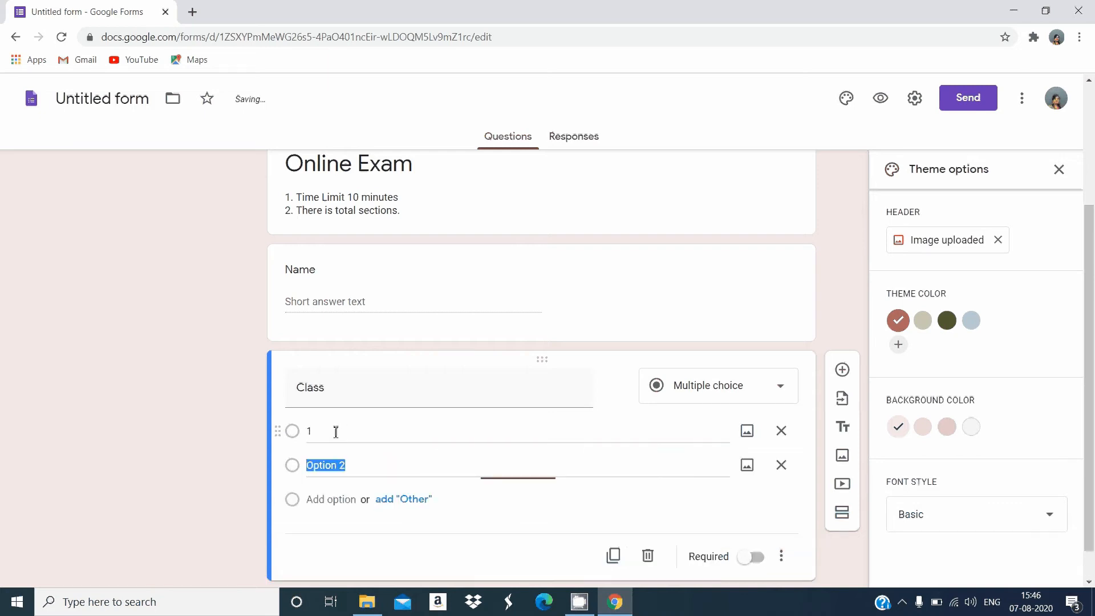
pyautogui.write('2')
pyautogui.press('Return')
pyautogui.write('3')
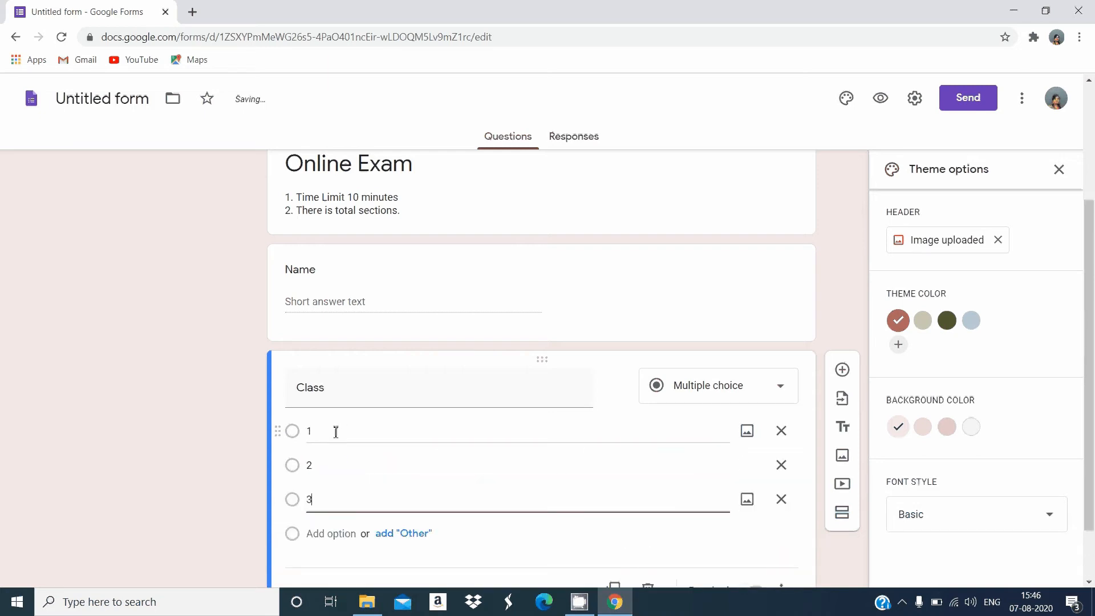
pyautogui.press('Return')
pyautogui.write('4')
pyautogui.press('Return')
pyautogui.write('5')
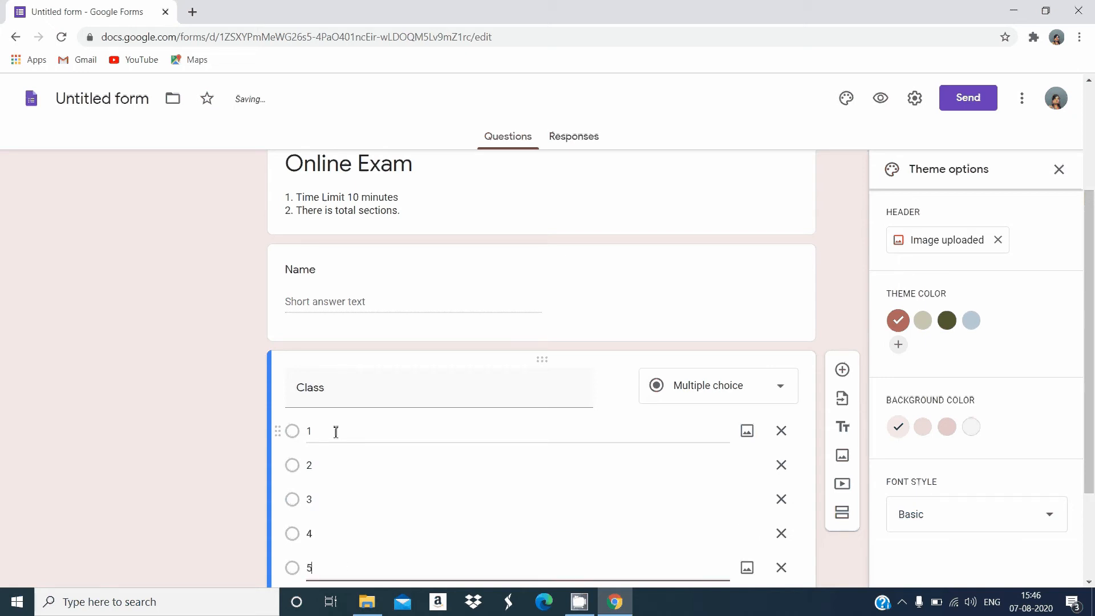
pyautogui.press('Return')
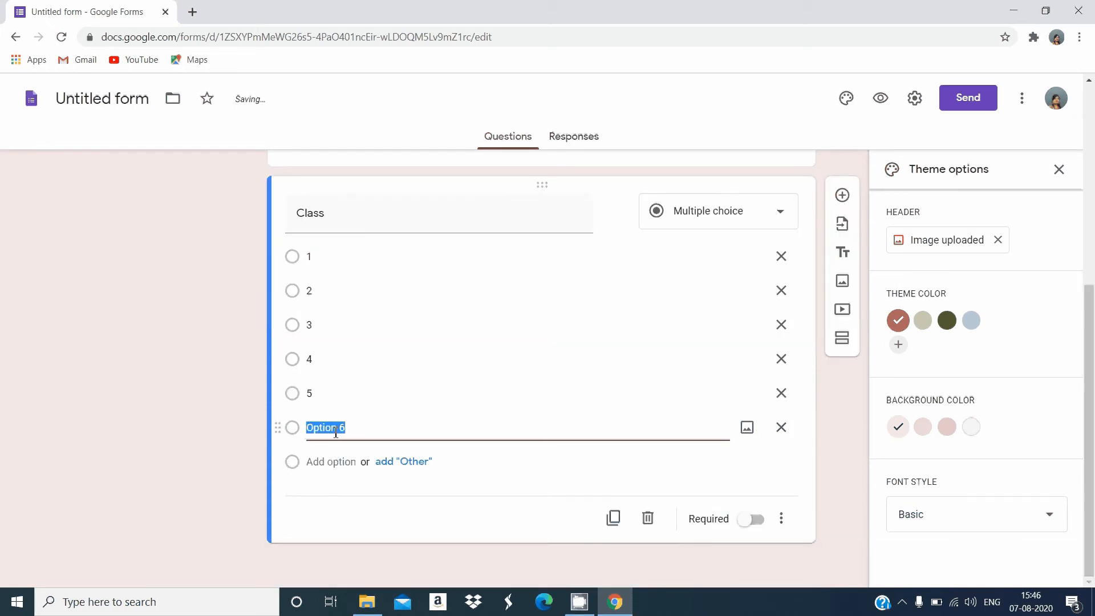
pyautogui.write('6')
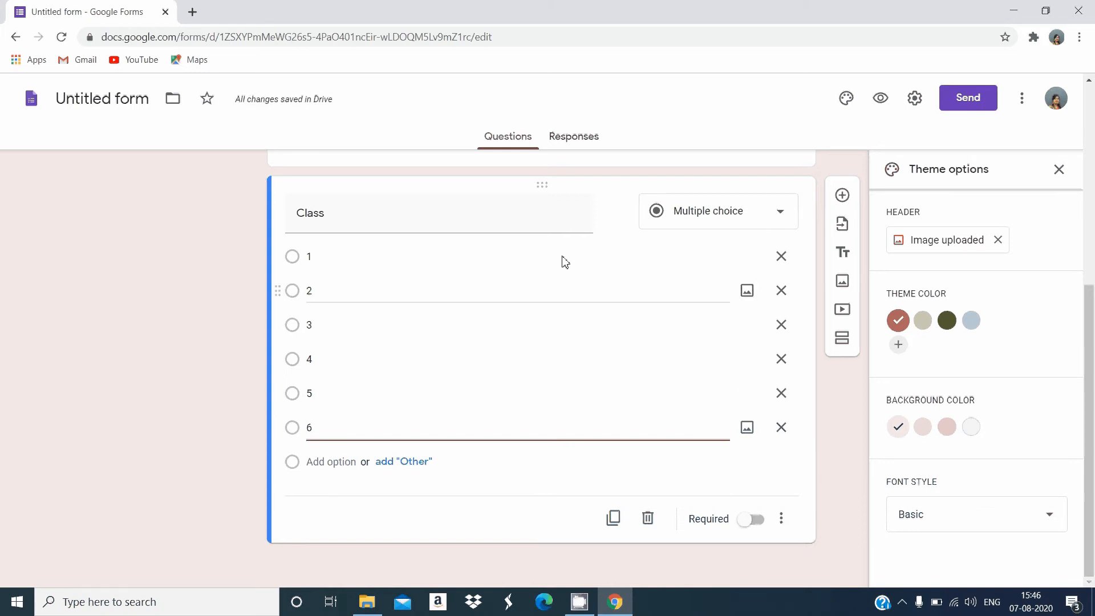
pyautogui.click(732, 212)
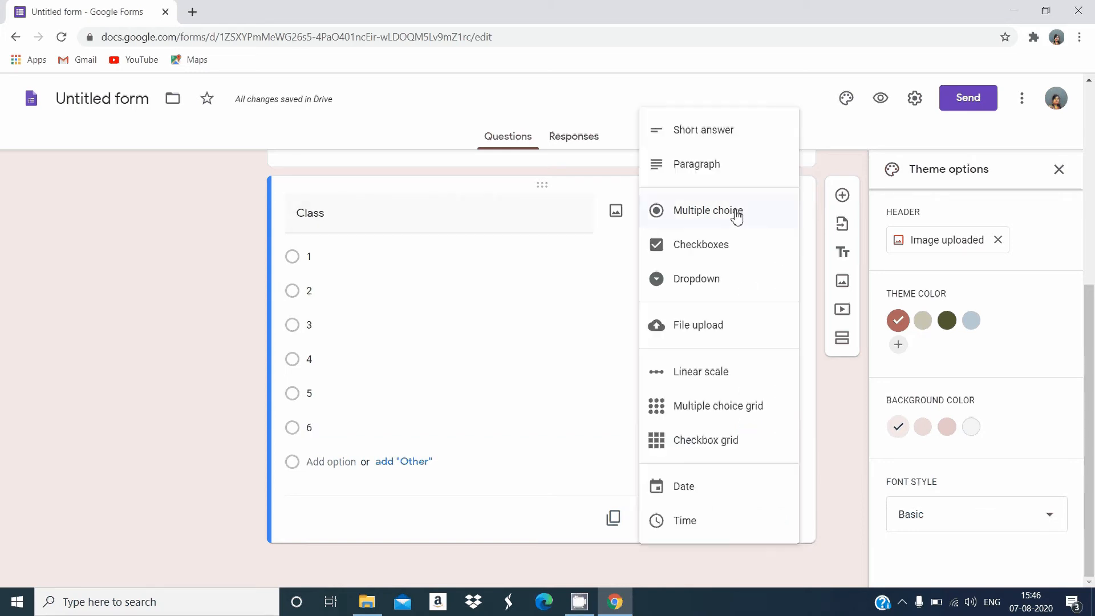
pyautogui.click(697, 278)
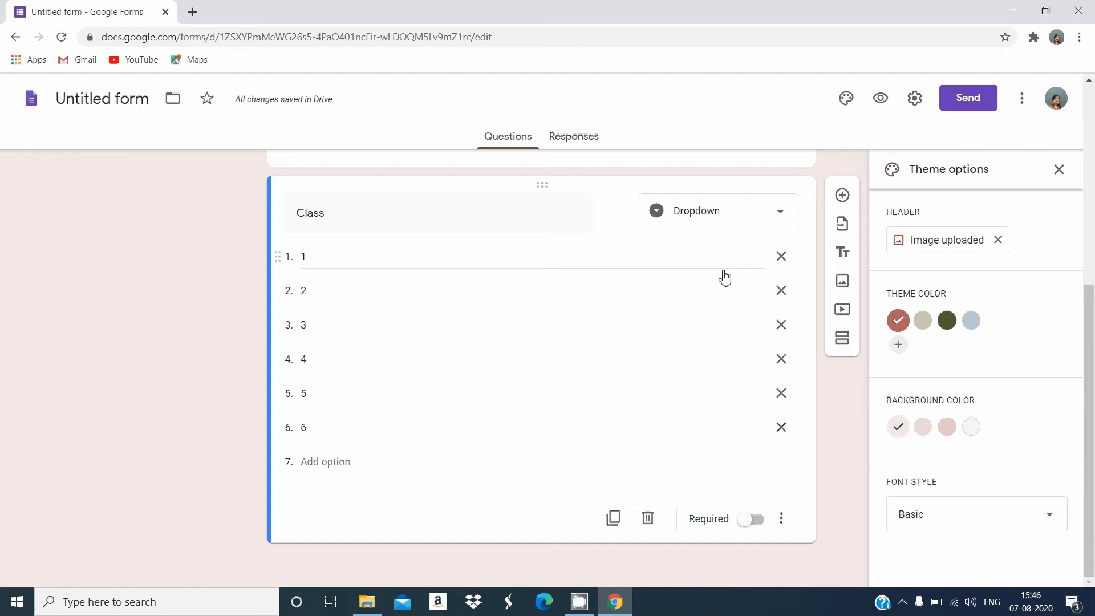
# Add a question titled "Section" below the Class question and set its type to Dropdown
pyautogui.click(842, 195)
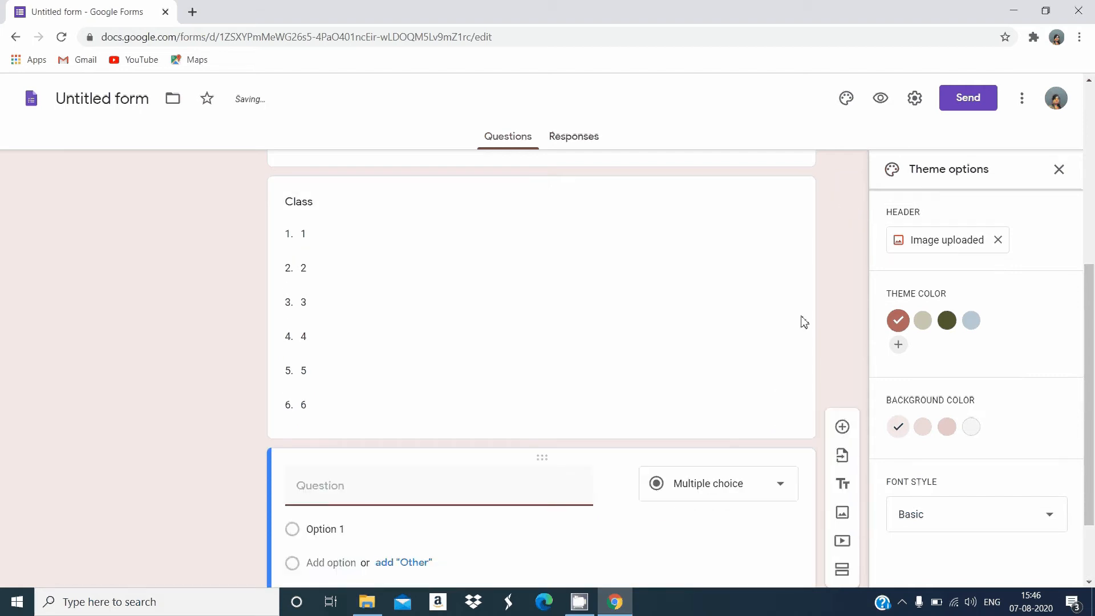
pyautogui.write('Section')
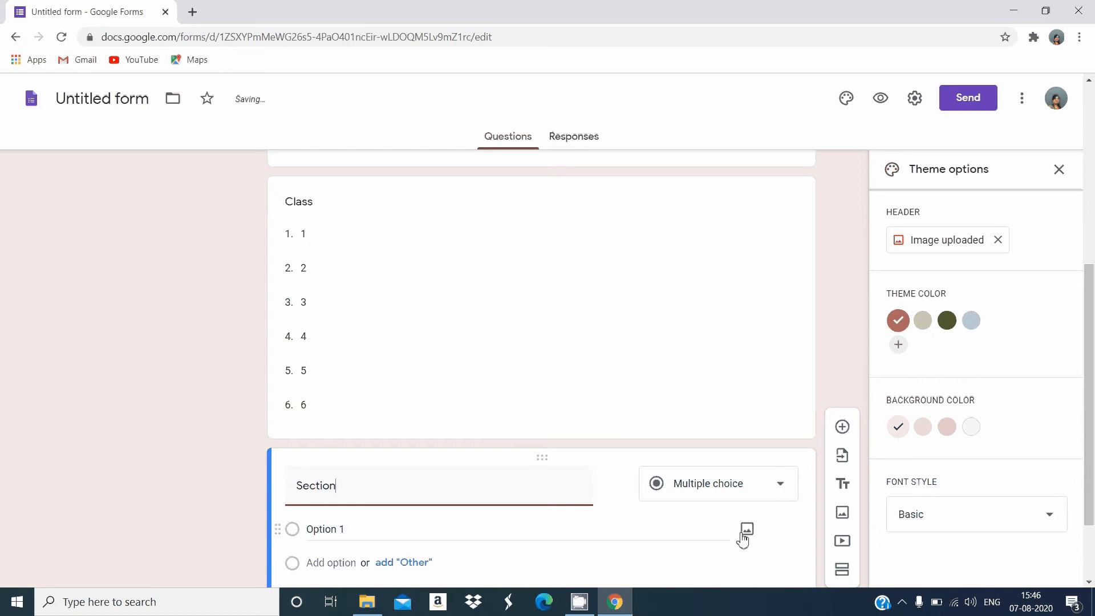
pyautogui.click(738, 491)
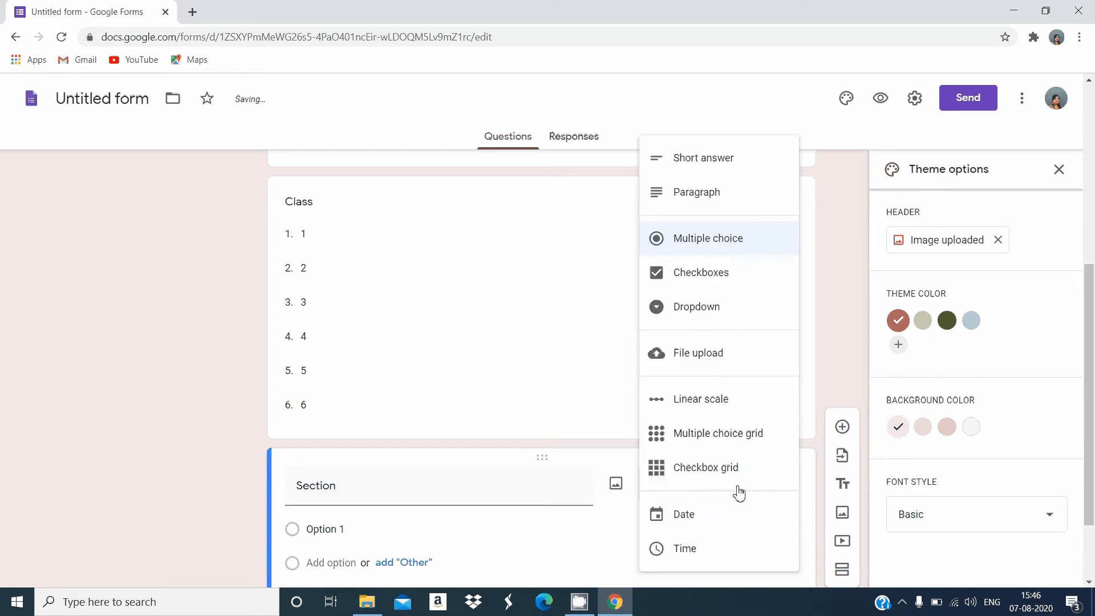
pyautogui.click(719, 315)
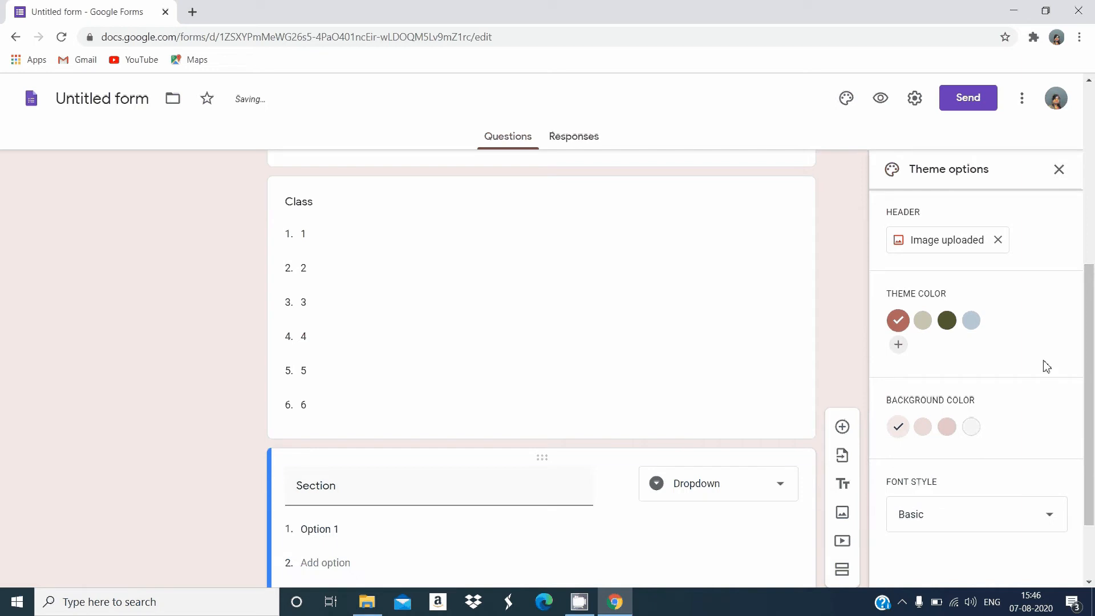
# Enter A, B and C as the three options of the Section question
pyautogui.moveTo(1090, 448); pyautogui.dragTo(1084, 499)
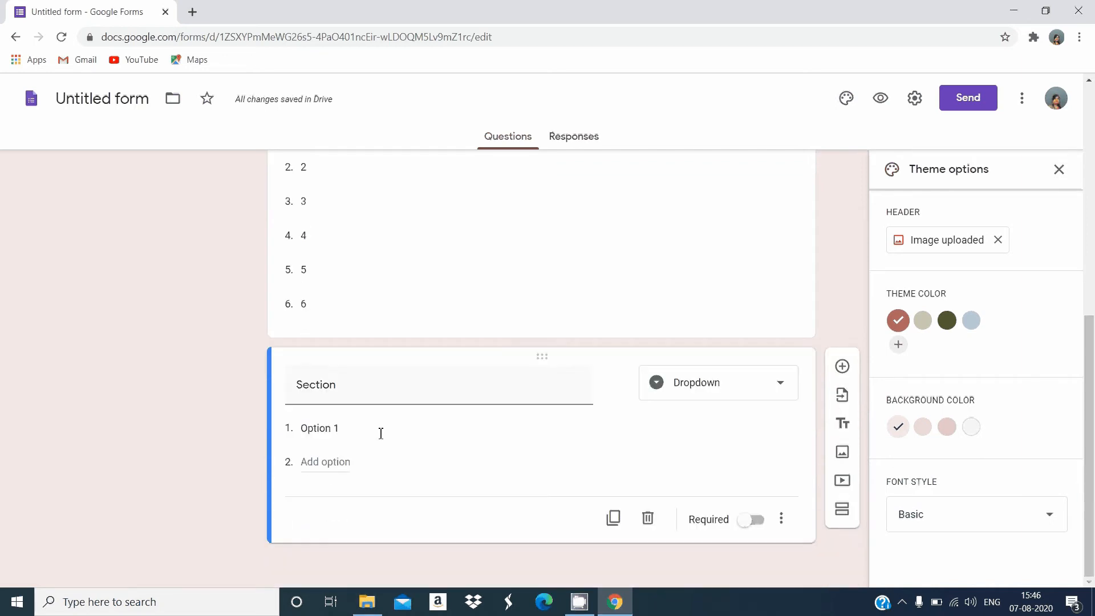
pyautogui.click(352, 433)
pyautogui.write('A')
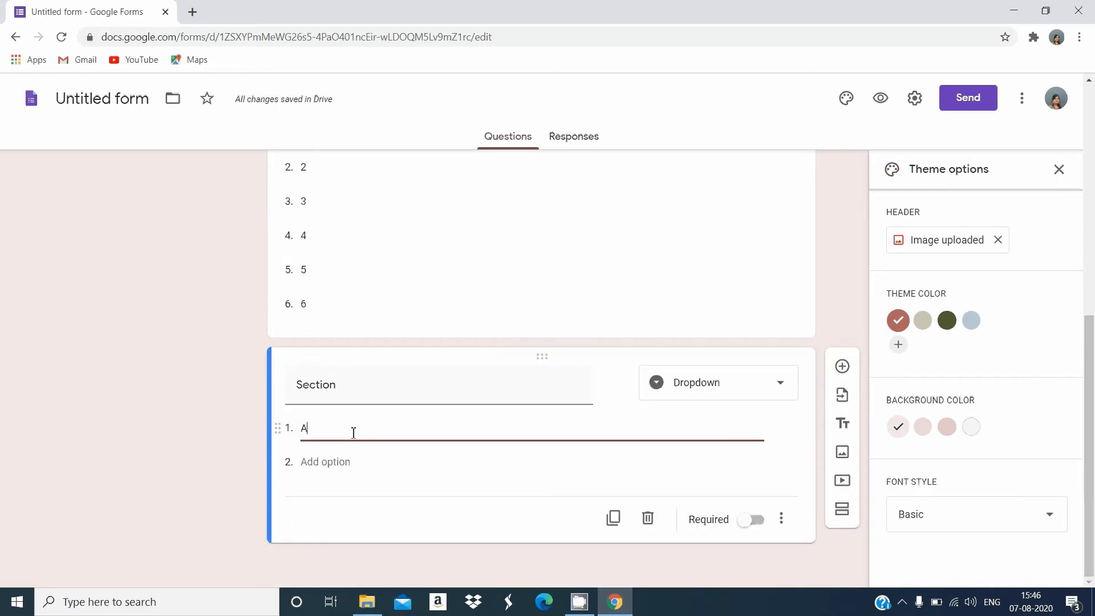
pyautogui.press('Return')
pyautogui.write('B')
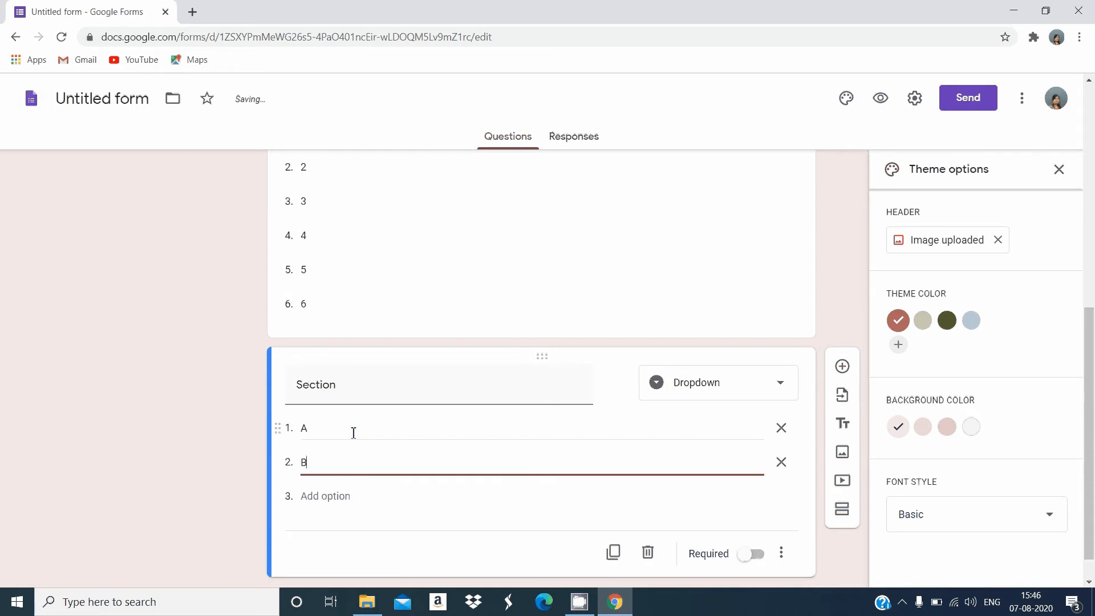
pyautogui.press('Return')
pyautogui.write('C')
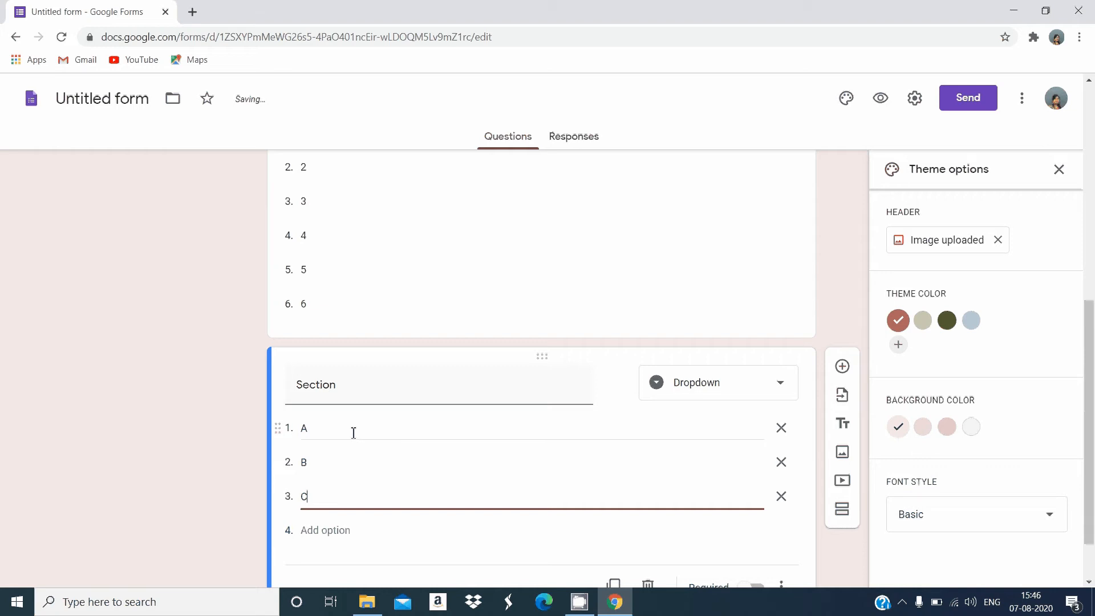
# Add a question titled "Date of birth" below the Section question, with Date as its type
pyautogui.click(844, 367)
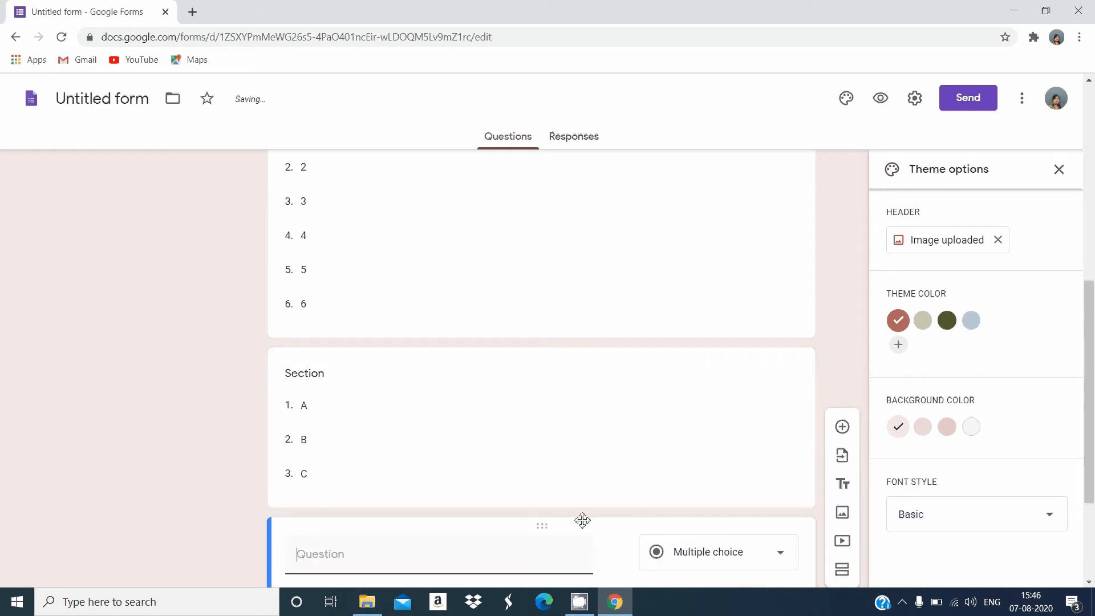
pyautogui.moveTo(1089, 421); pyautogui.dragTo(1092, 481)
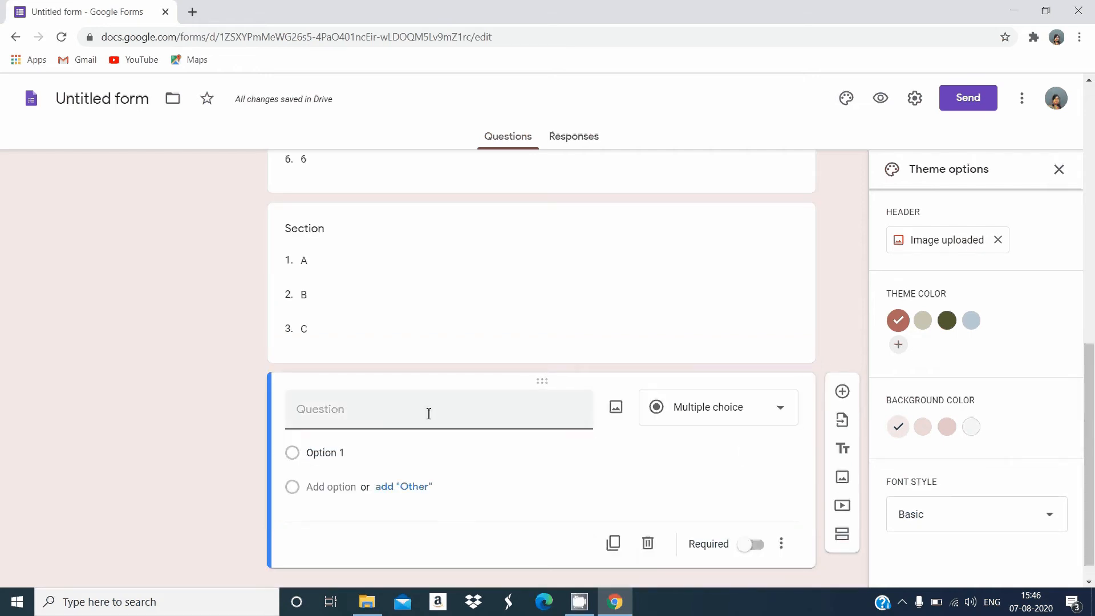
pyautogui.write('Date')
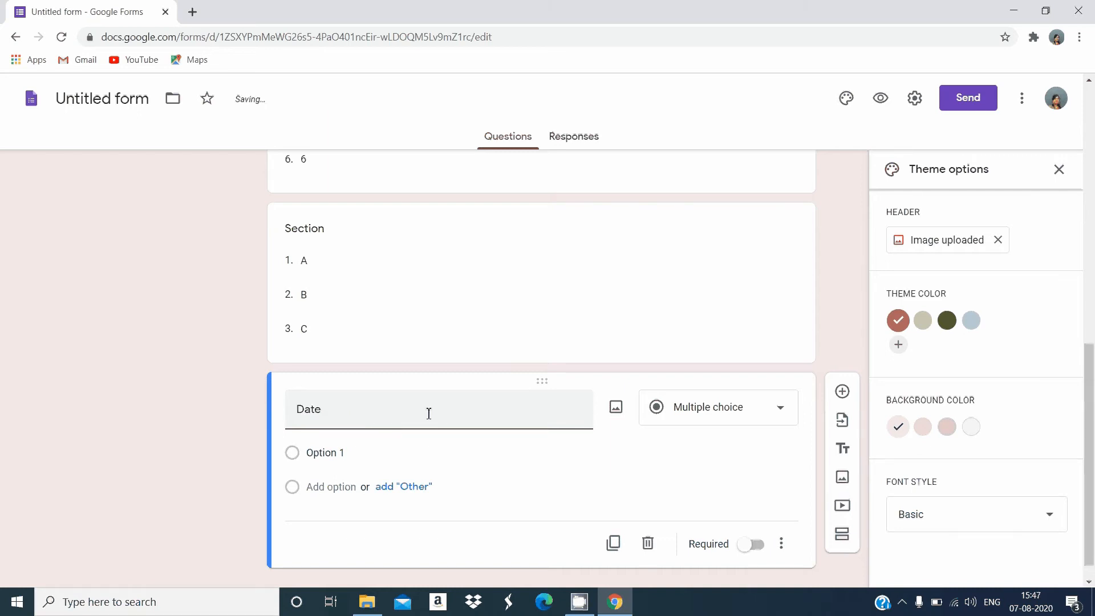
pyautogui.write(' of')
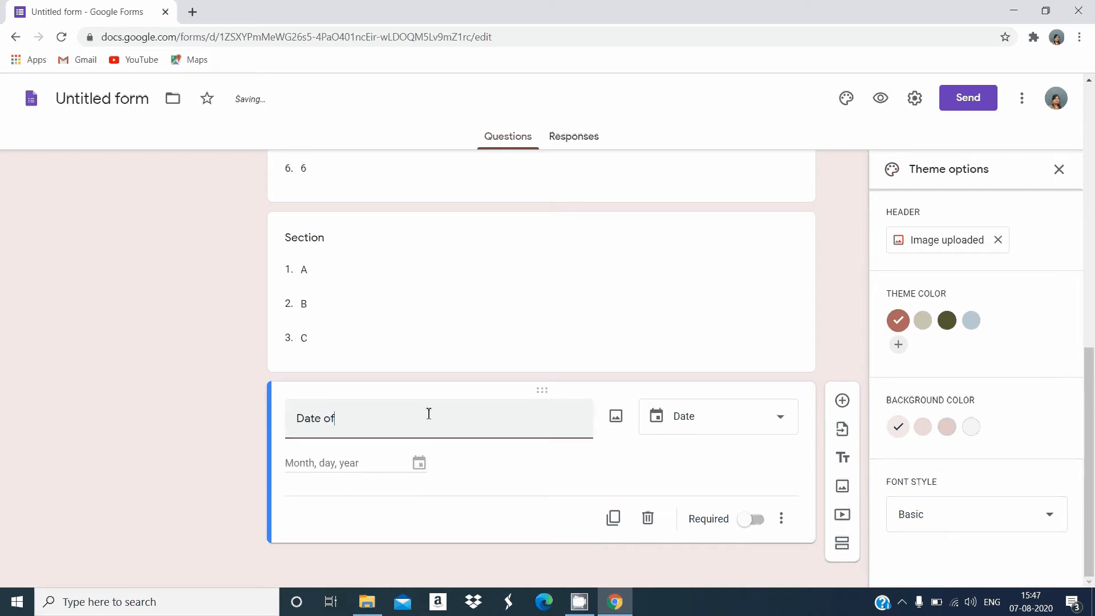
pyautogui.write(' birth')
pyautogui.click(706, 423)
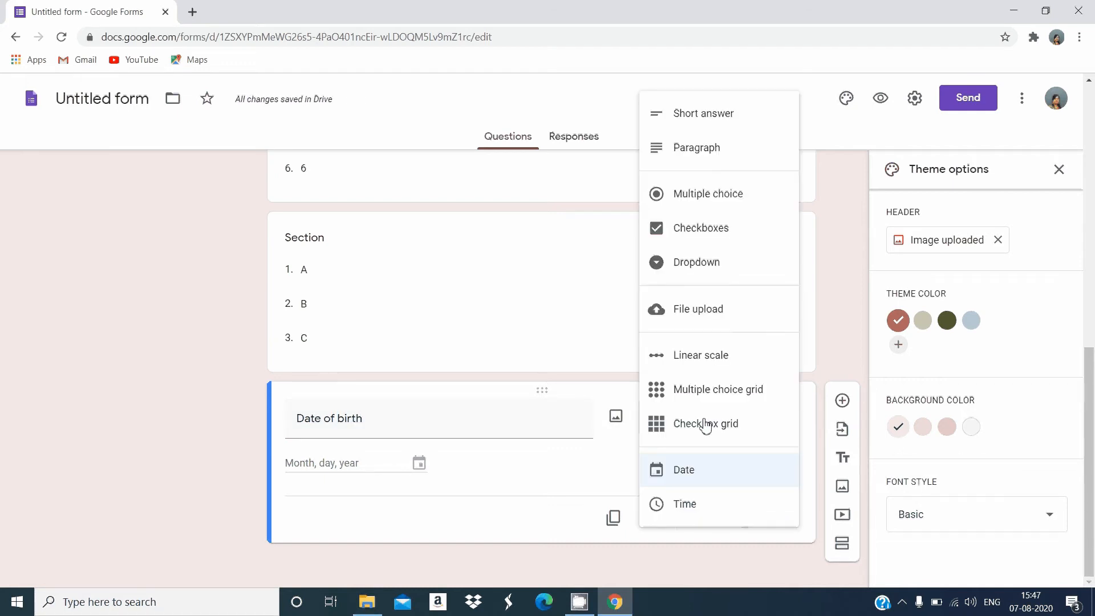
pyautogui.click(716, 476)
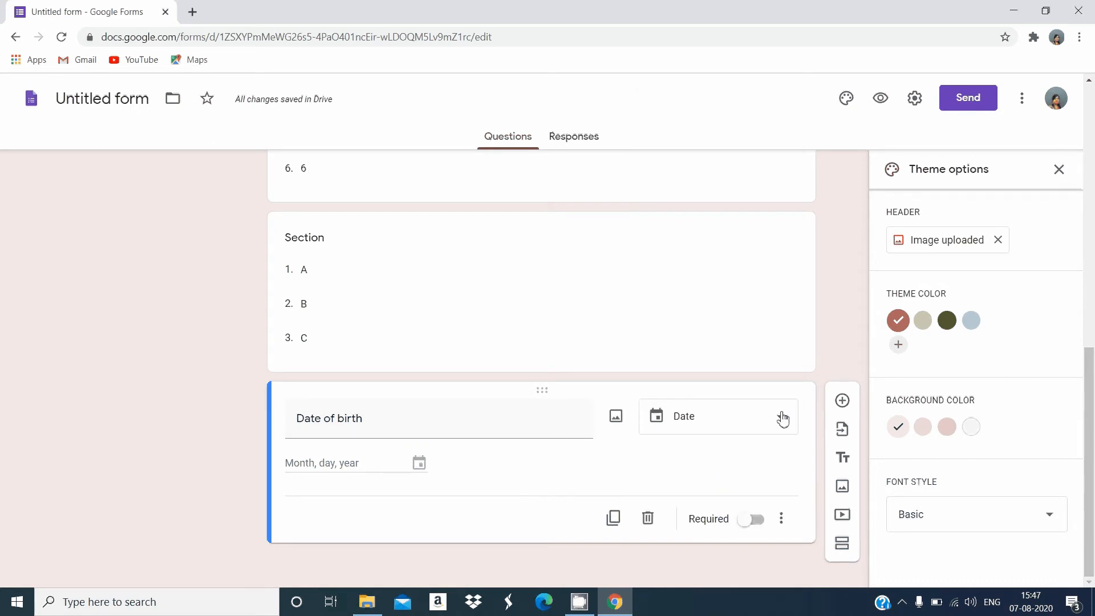
# Add a question titled "Exam Starting time" below the Date of birth question, with Time as its type
pyautogui.click(843, 401)
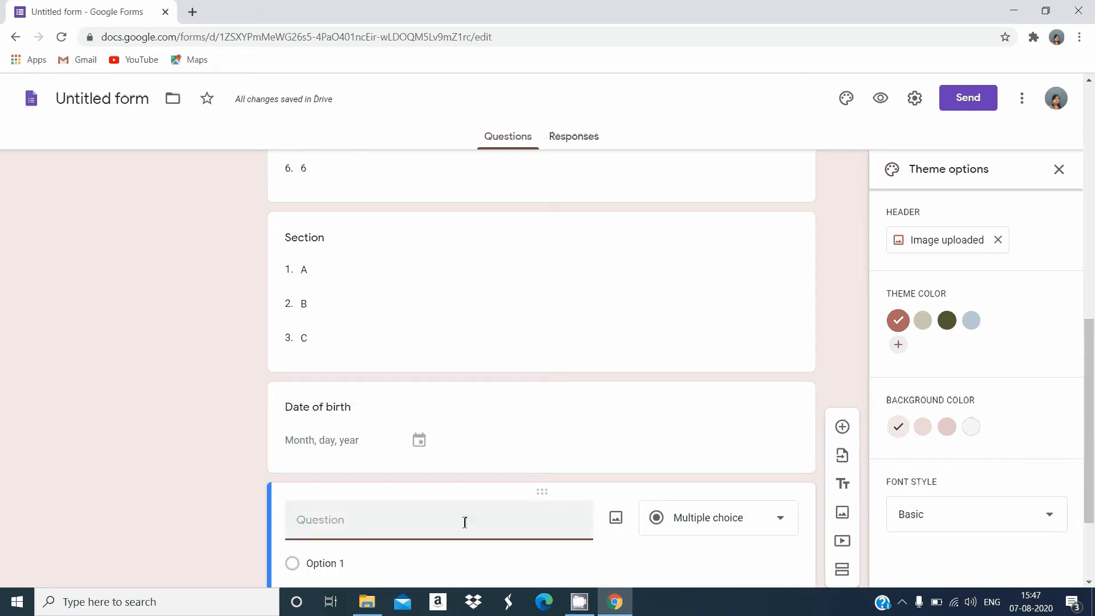
pyautogui.write('Staring')
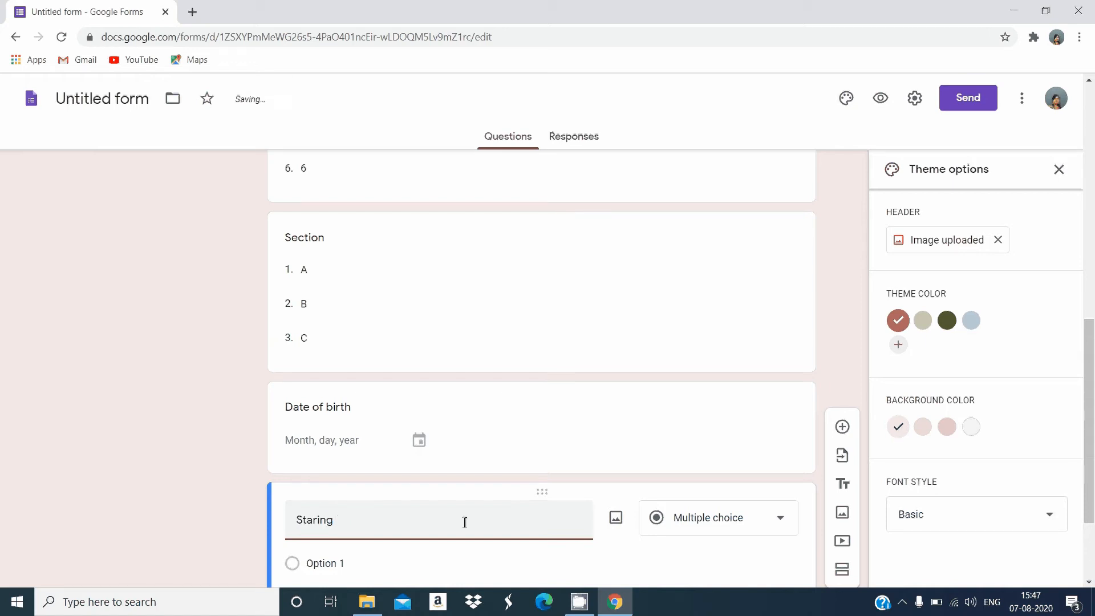
pyautogui.write('Exam ')
pyautogui.write('t')
pyautogui.write(' time')
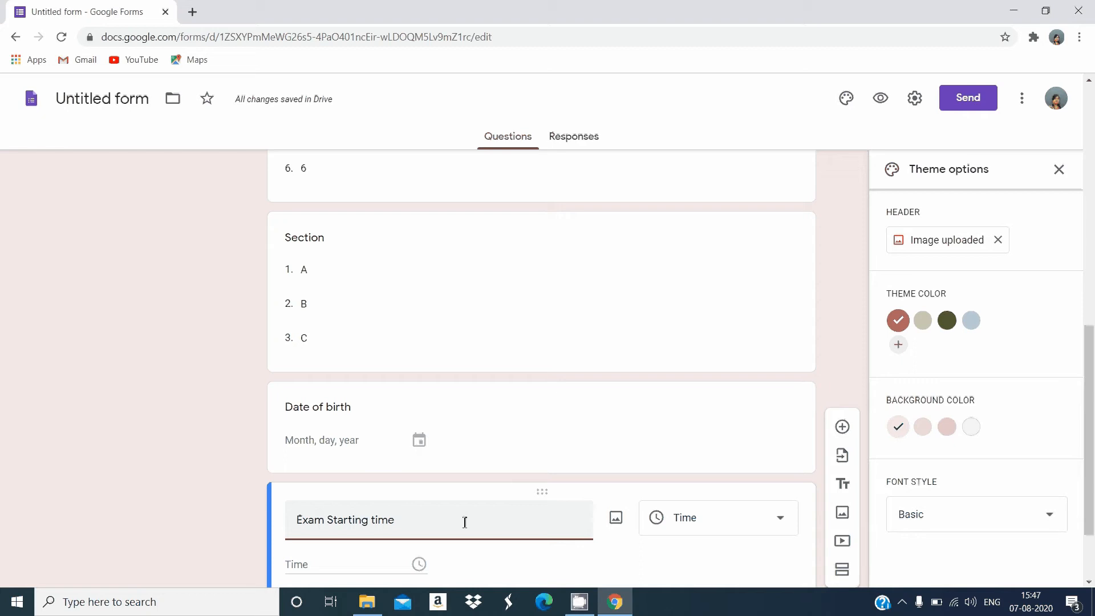
pyautogui.click(768, 528)
pyautogui.click(730, 521)
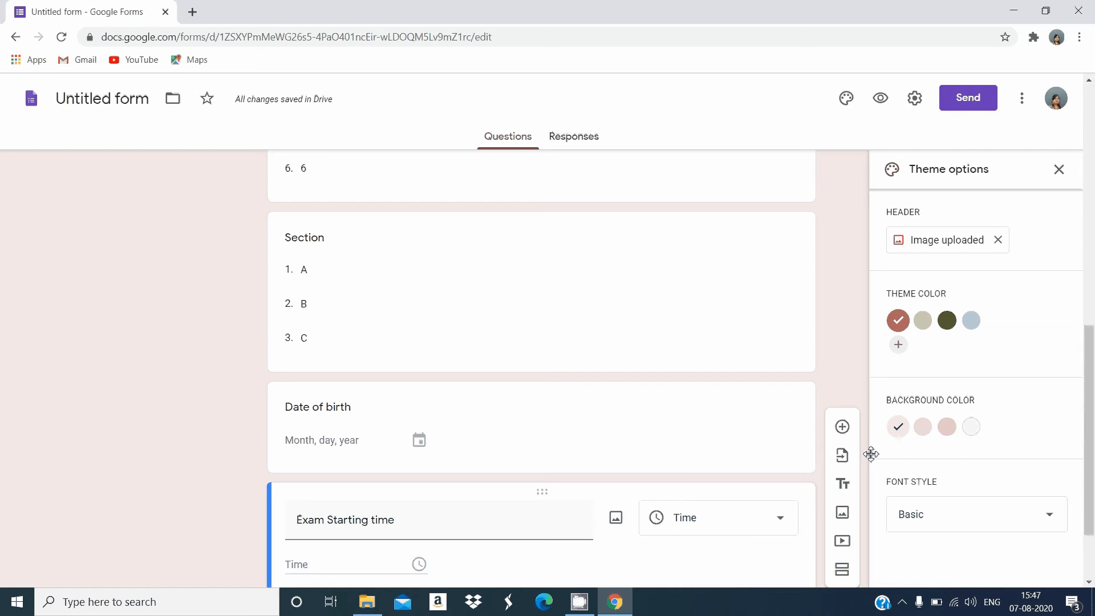
# Add a short-answer question titled "Roll No" below the Exam Starting time question
pyautogui.scroll(-2, 1089, 456)
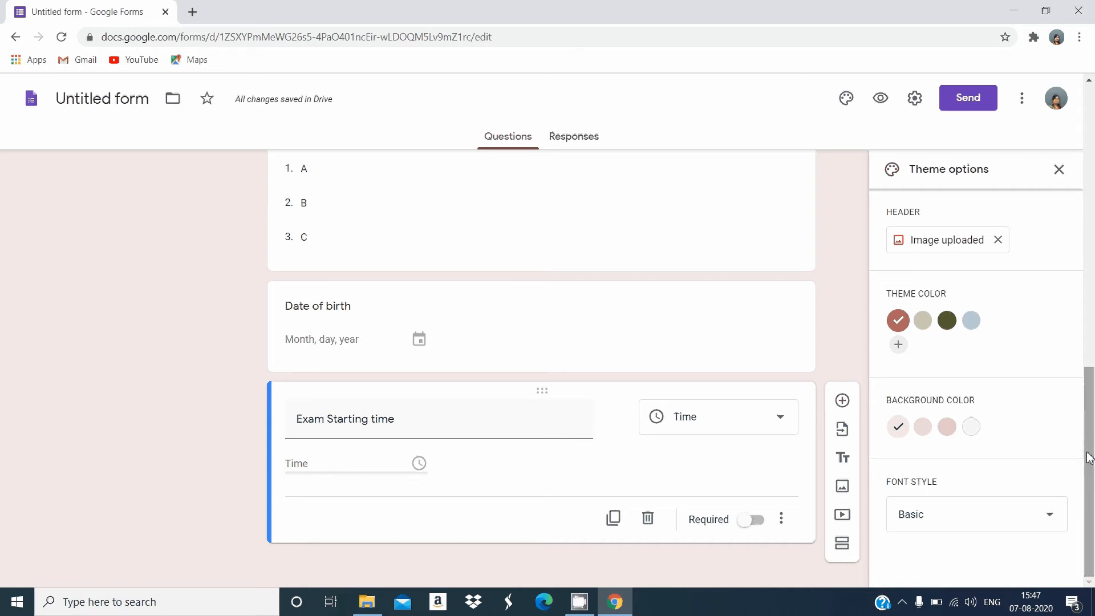
pyautogui.click(843, 401)
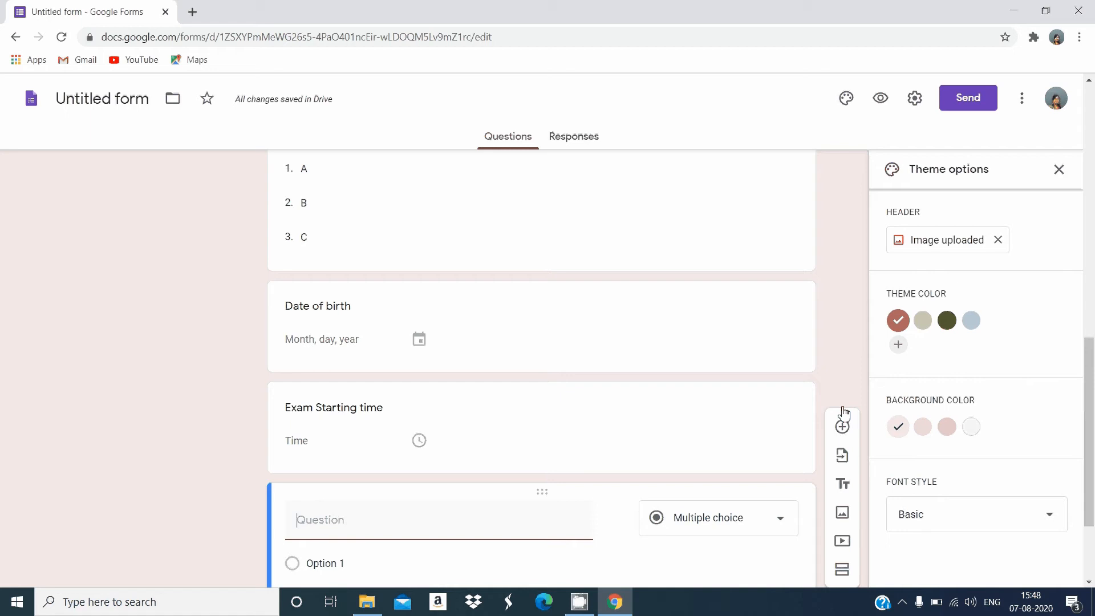
pyautogui.write('Roll ')
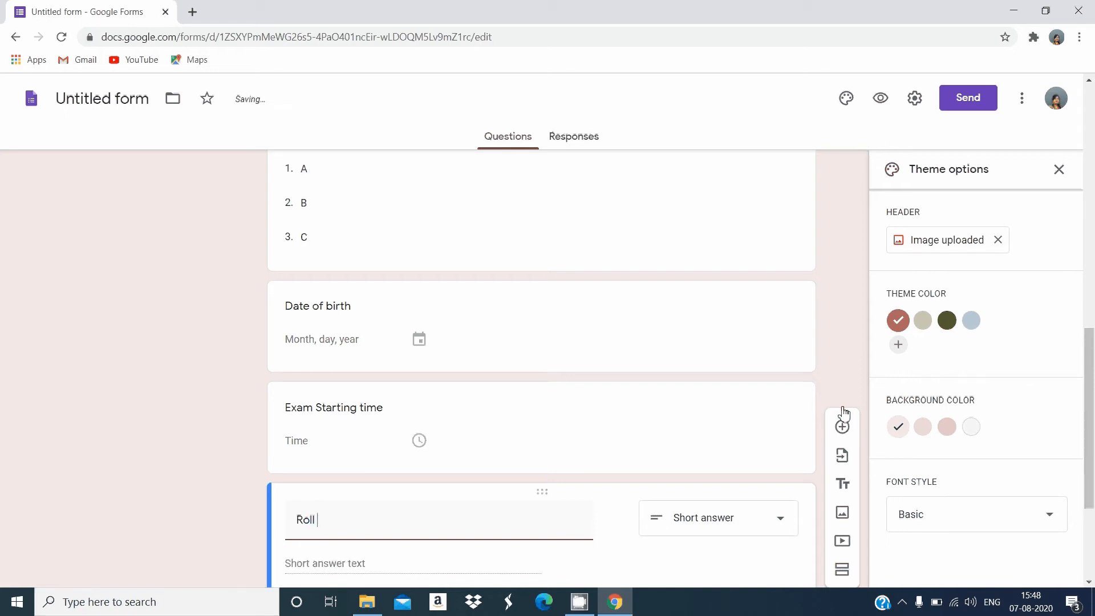
pyautogui.write('No')
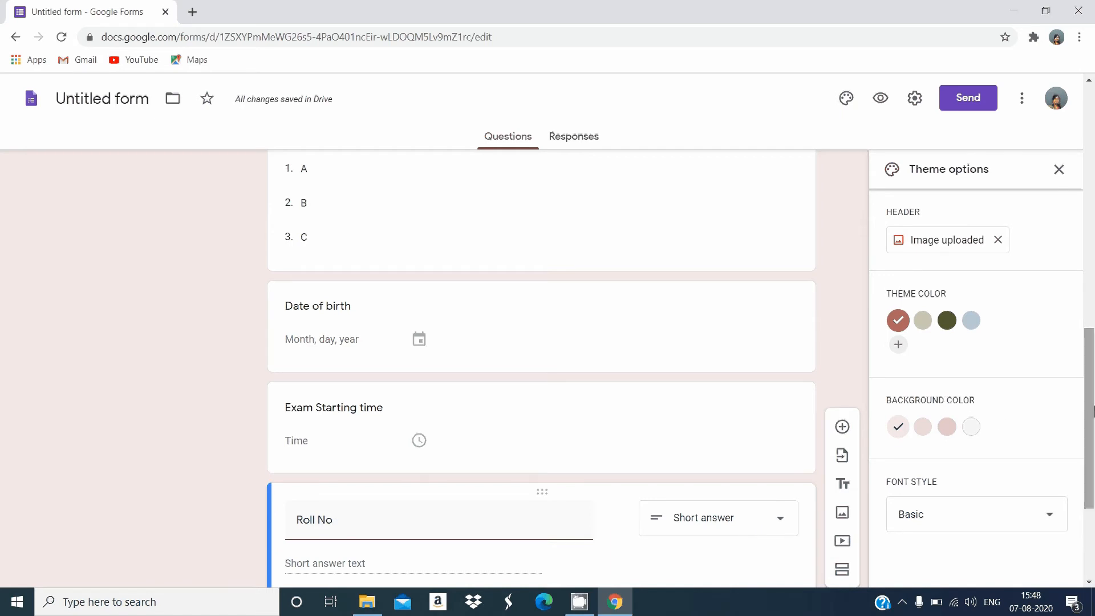
# Add a new section after the Roll No question and title it "Questions"
pyautogui.moveTo(1088, 439); pyautogui.dragTo(1087, 471)
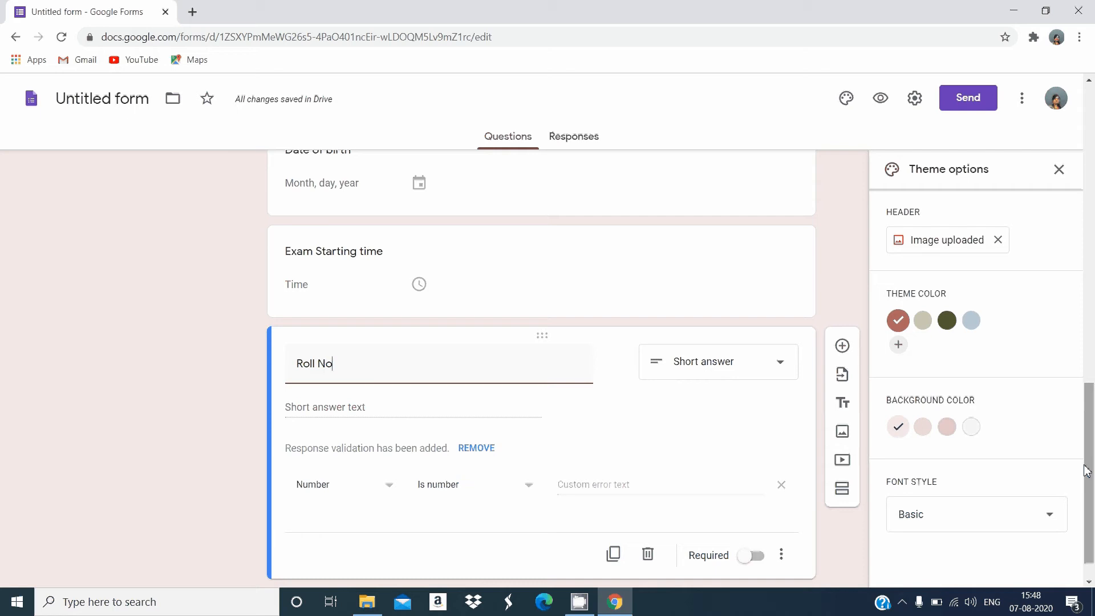
pyautogui.moveTo(1087, 471); pyautogui.dragTo(1088, 525)
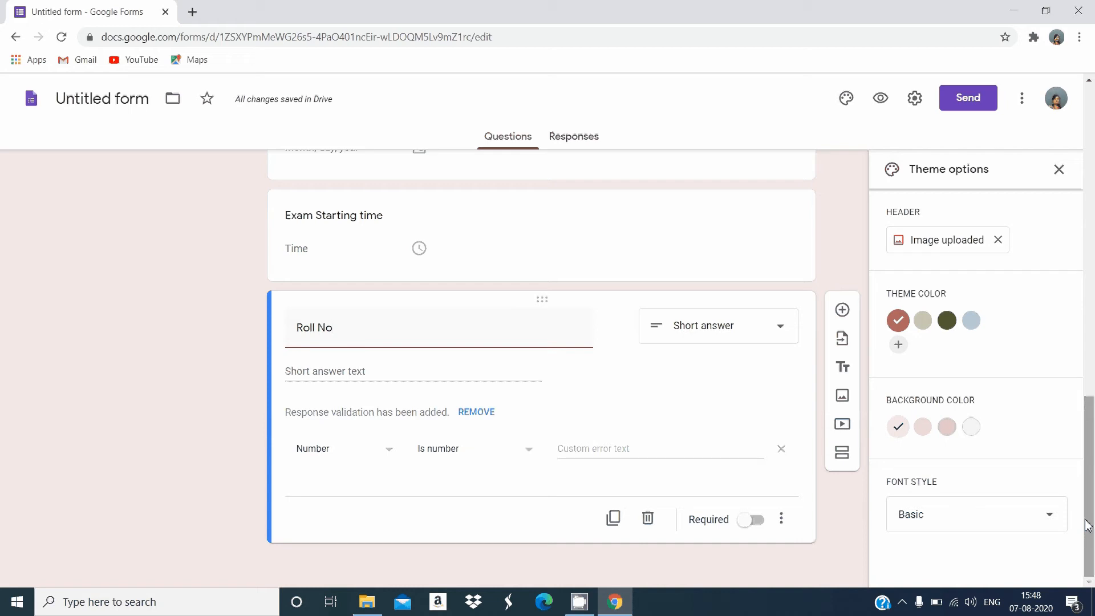
pyautogui.click(844, 463)
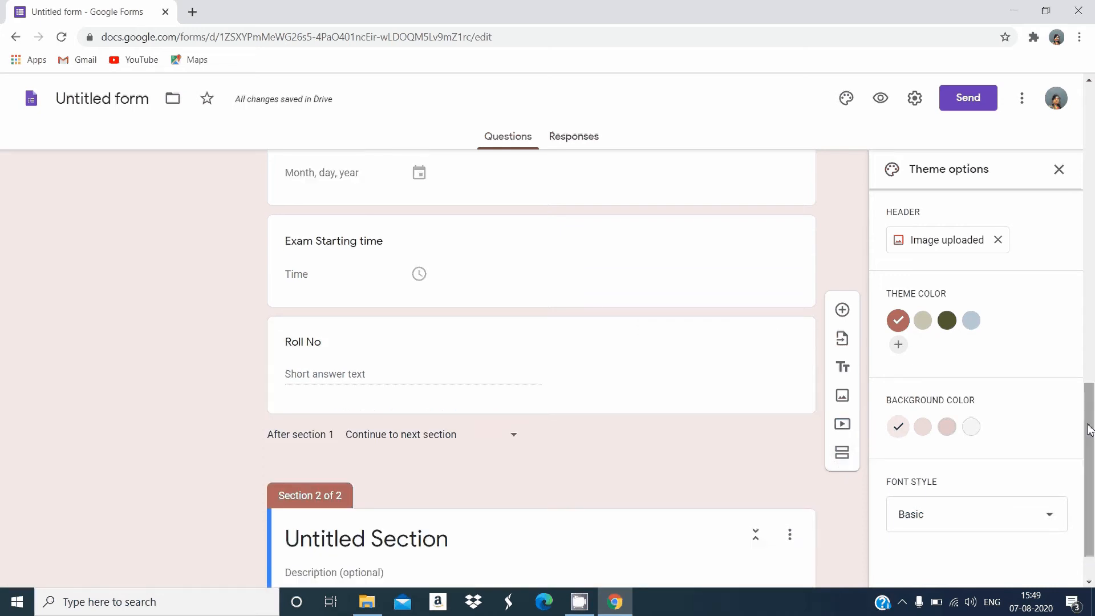
pyautogui.scroll(-1, 1091, 494)
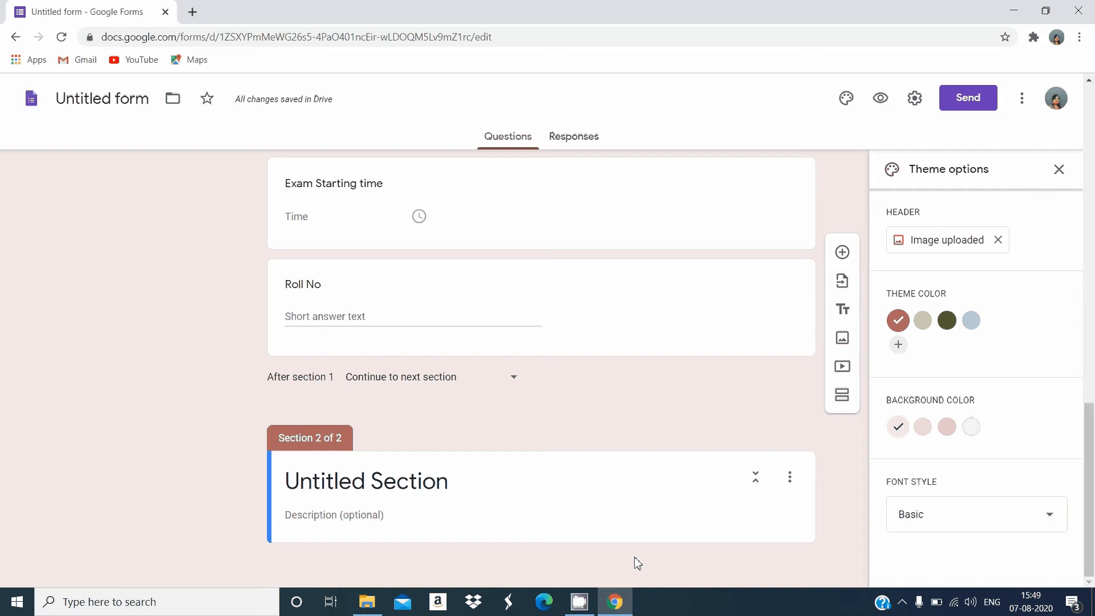
pyautogui.click(477, 484)
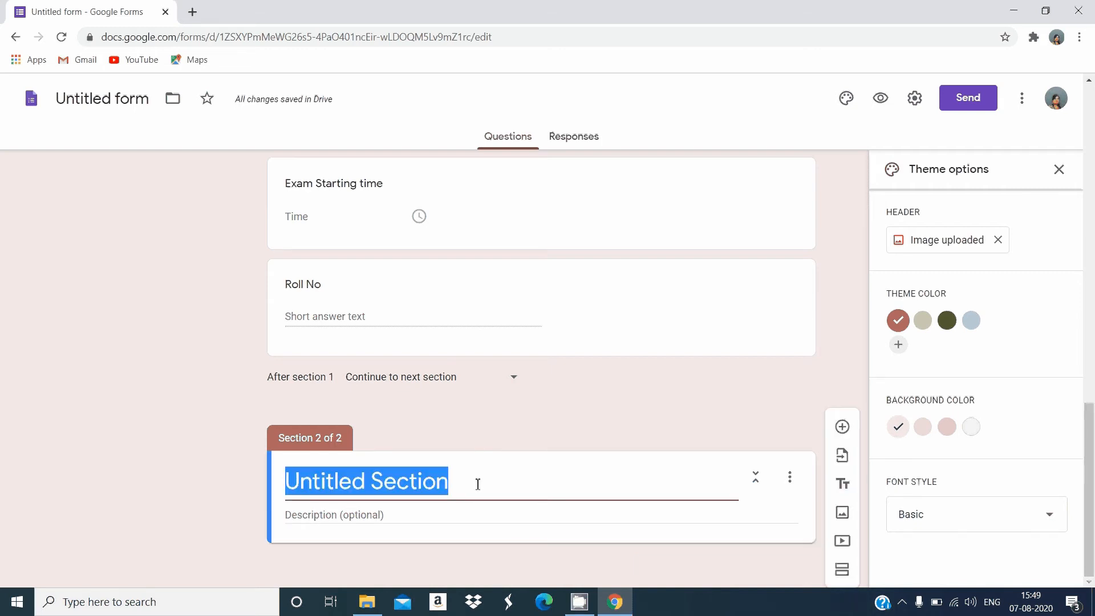
pyautogui.press('BackSpace')
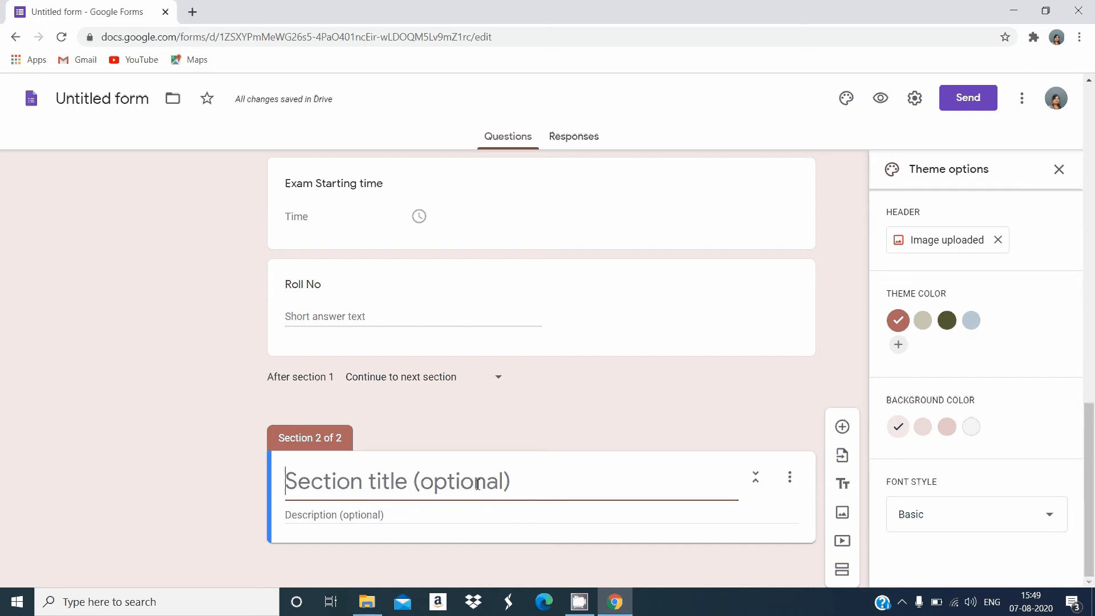
pyautogui.write('Quesy')
pyautogui.press('BackSpace')
pyautogui.write('t')
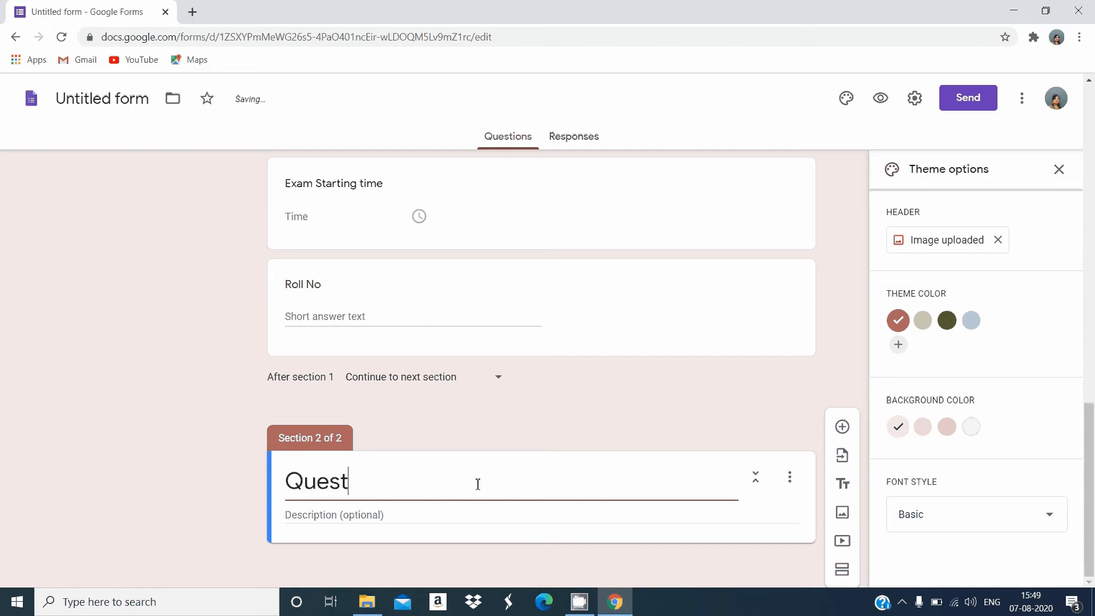
pyautogui.write('ions')
# Enter "All the questions are mandatory" as the description of the Questions section
pyautogui.click(421, 519)
pyautogui.write('A')
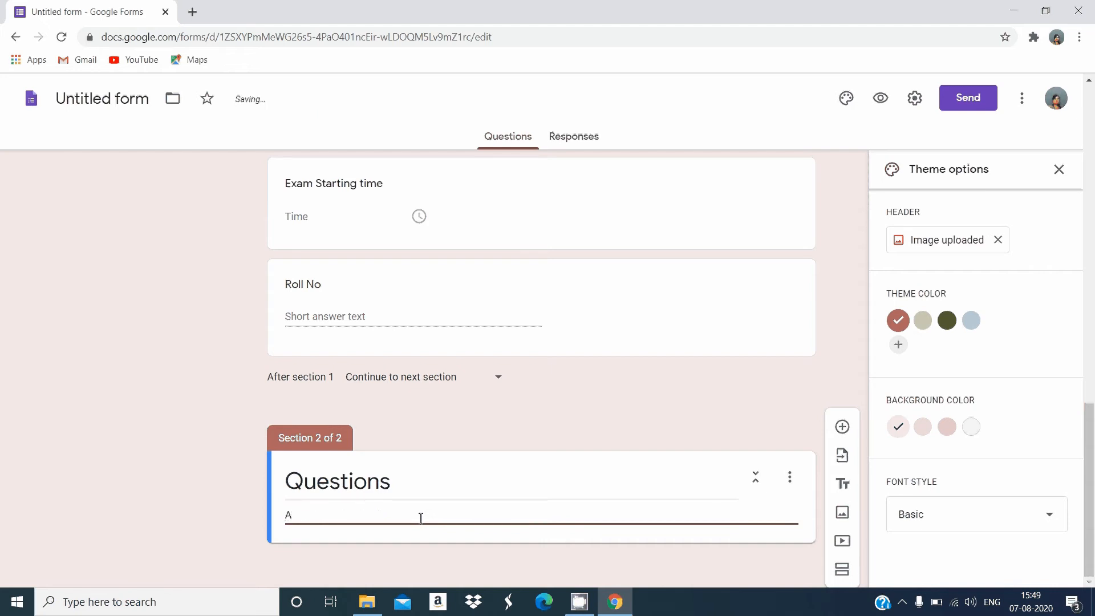
pyautogui.write('ll t')
pyautogui.write('he ')
pyautogui.write('the')
pyautogui.press('BackSpace')
pyautogui.press('BackSpace')
pyautogui.press('BackSpace')
pyautogui.write('questions are')
pyautogui.write('andator')
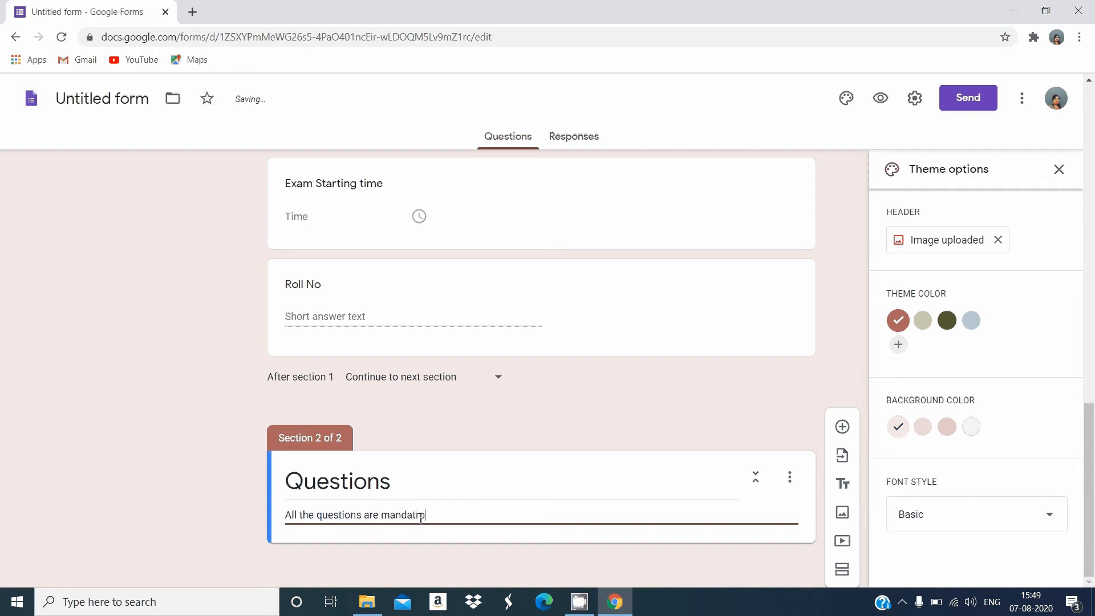
pyautogui.write('ry')
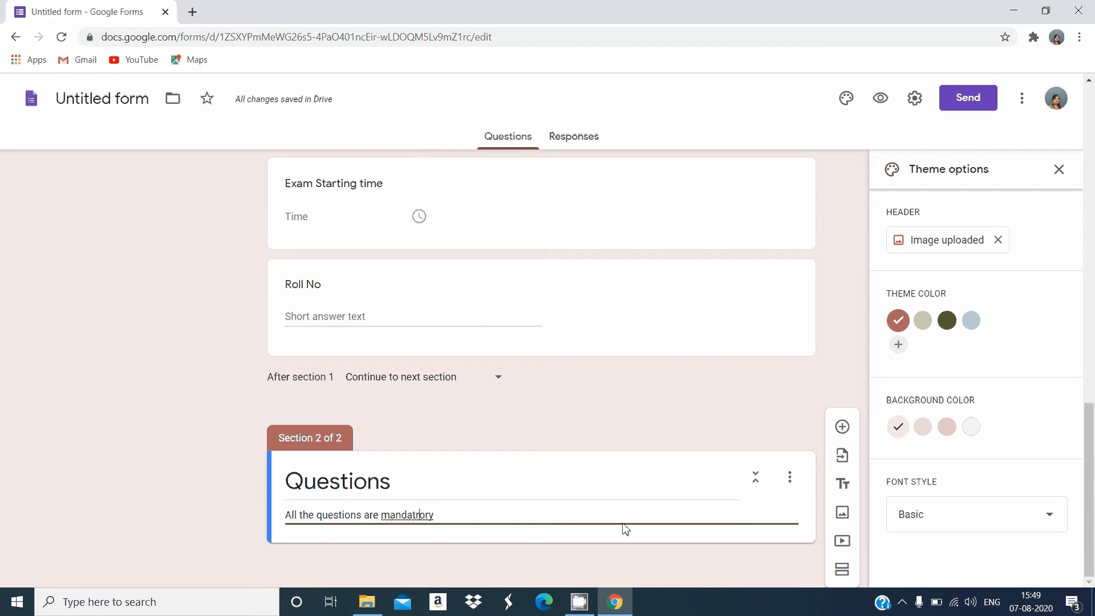
pyautogui.press('BackSpace')
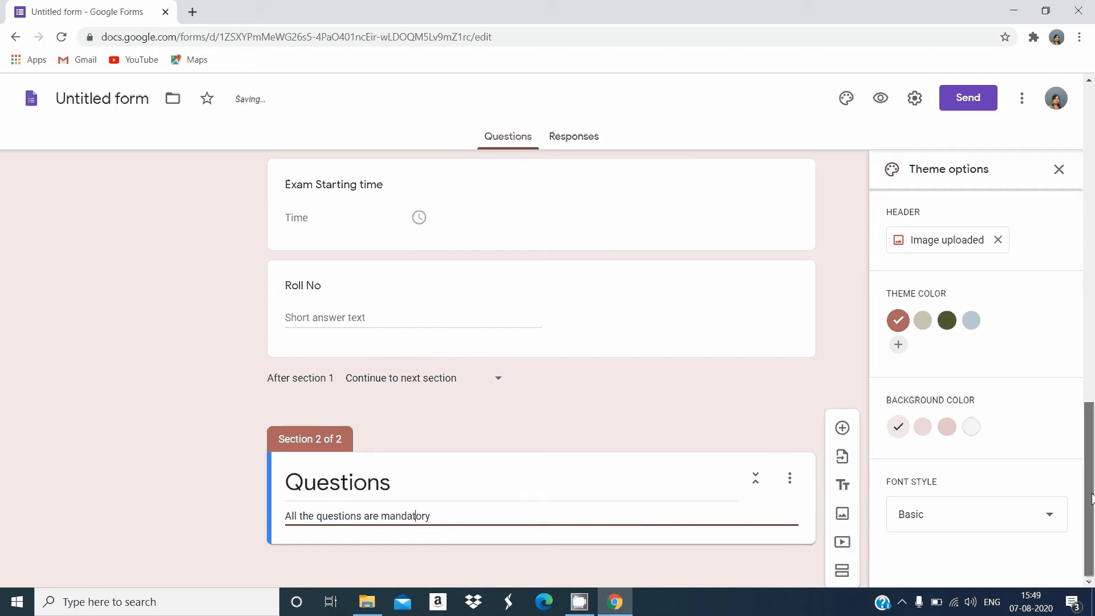
# Add a multiple-choice question titled "1. Which is Input device?" to the Questions section
pyautogui.click(842, 428)
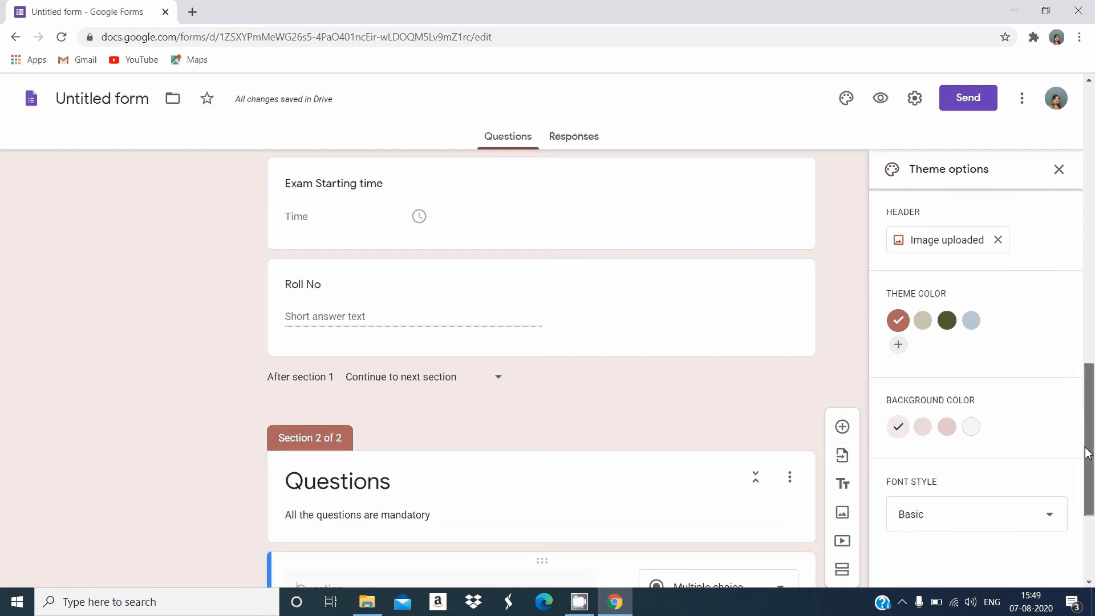
pyautogui.moveTo(1087, 453); pyautogui.dragTo(1071, 521)
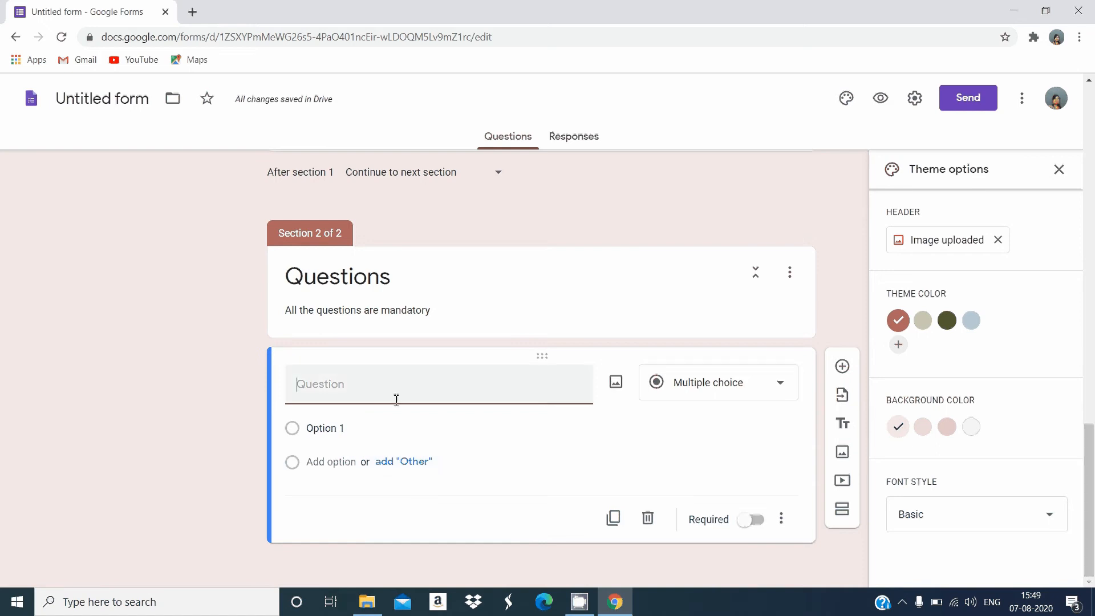
pyautogui.write('1. Whis')
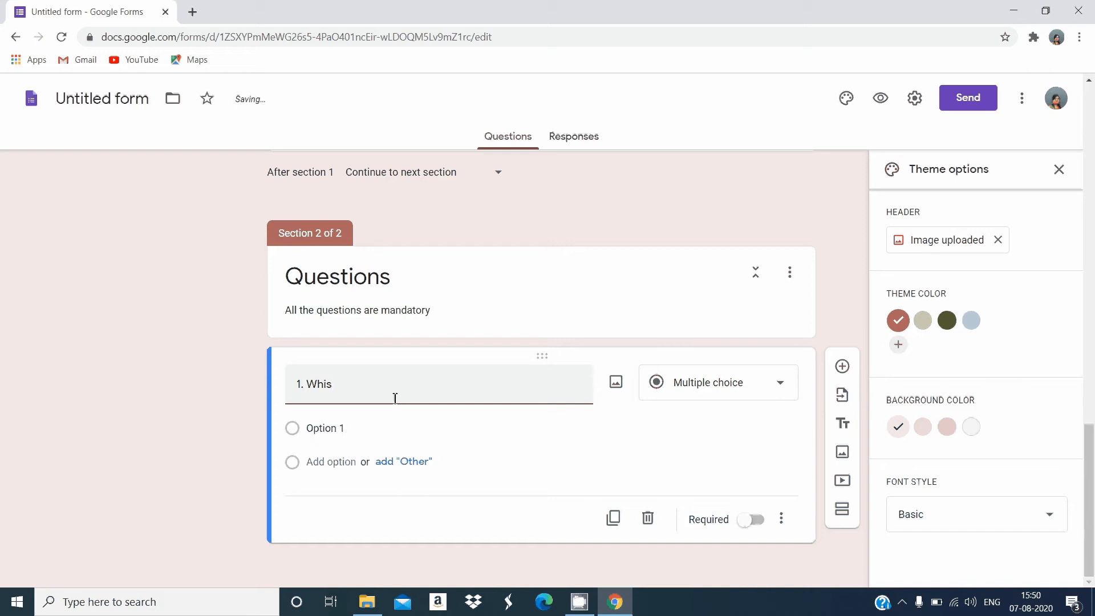
pyautogui.press('BackSpace')
pyautogui.write('c is Input device')
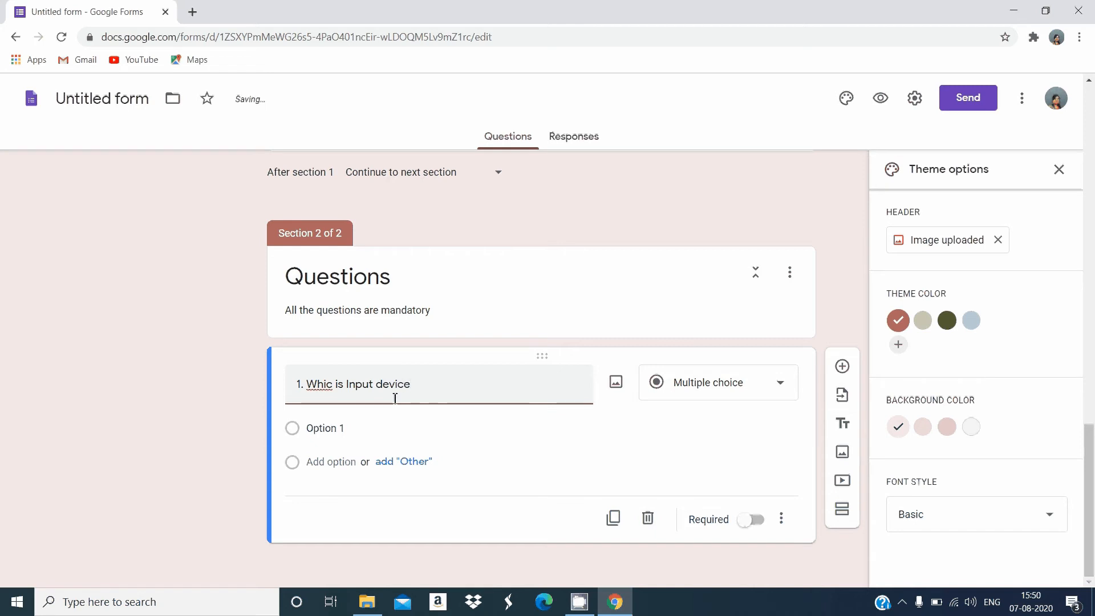
pyautogui.press('Left')
pyautogui.press('Left')
pyautogui.write('h')
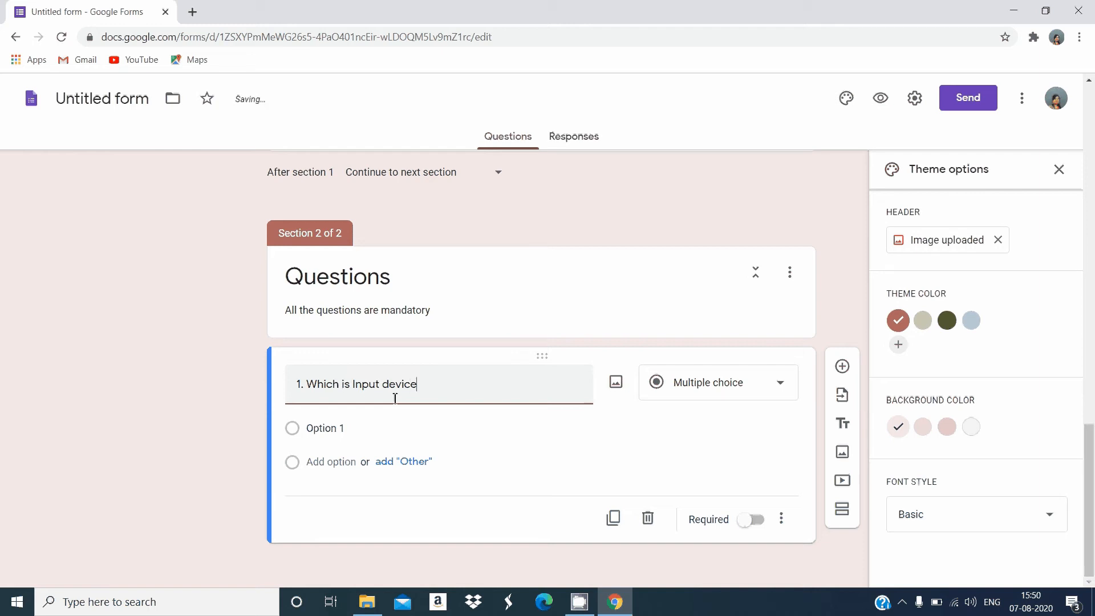
pyautogui.click(420, 383)
pyautogui.write('?')
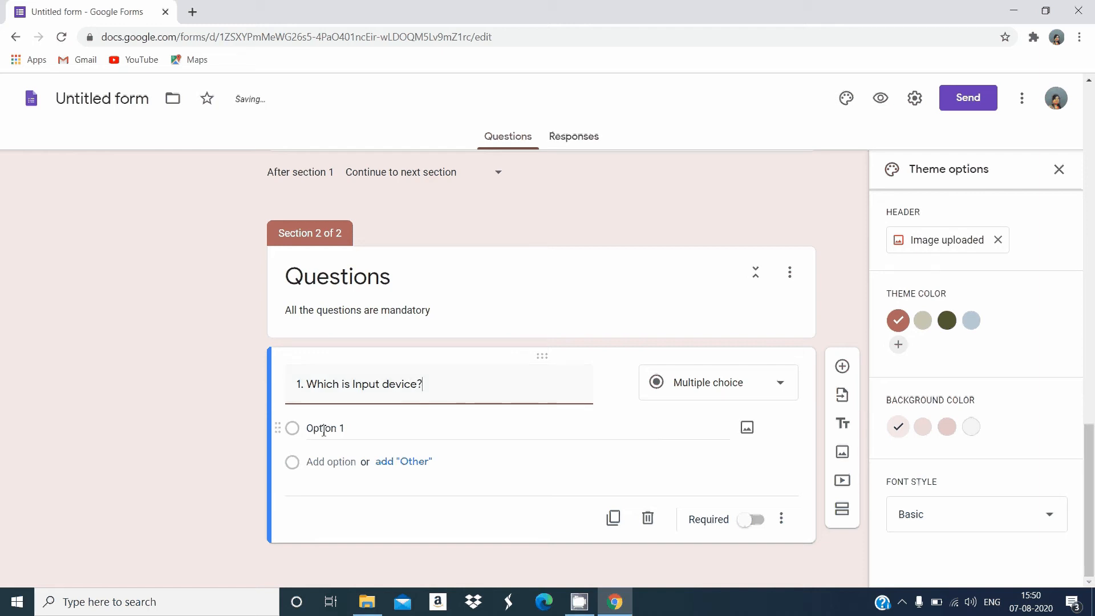
# Enter Printer, Monitor and Mouse as the three options of the input device question
pyautogui.click(323, 430)
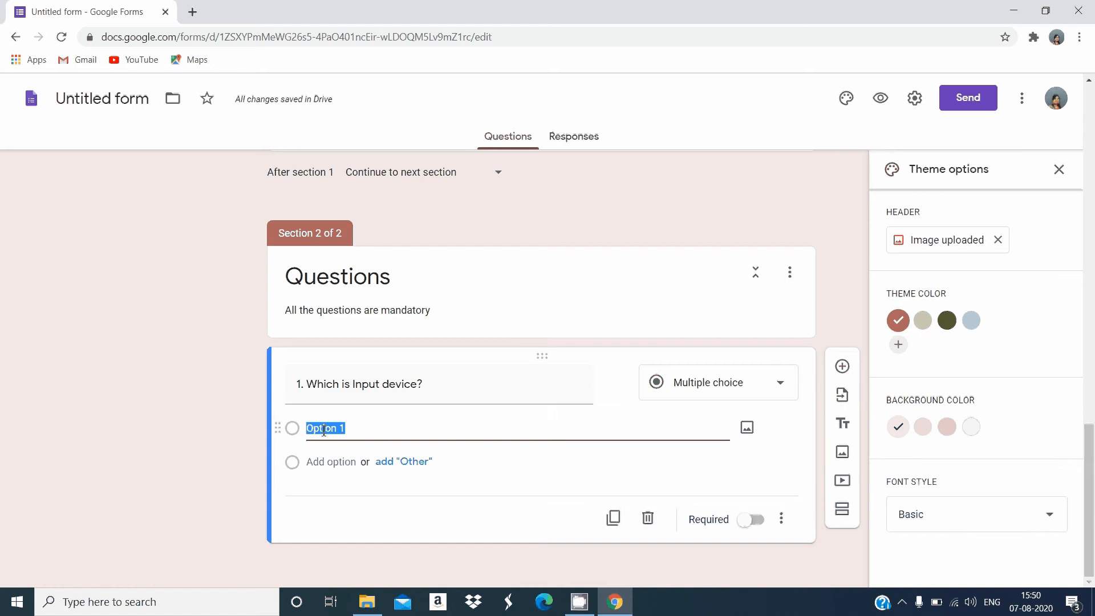
pyautogui.write('Printer')
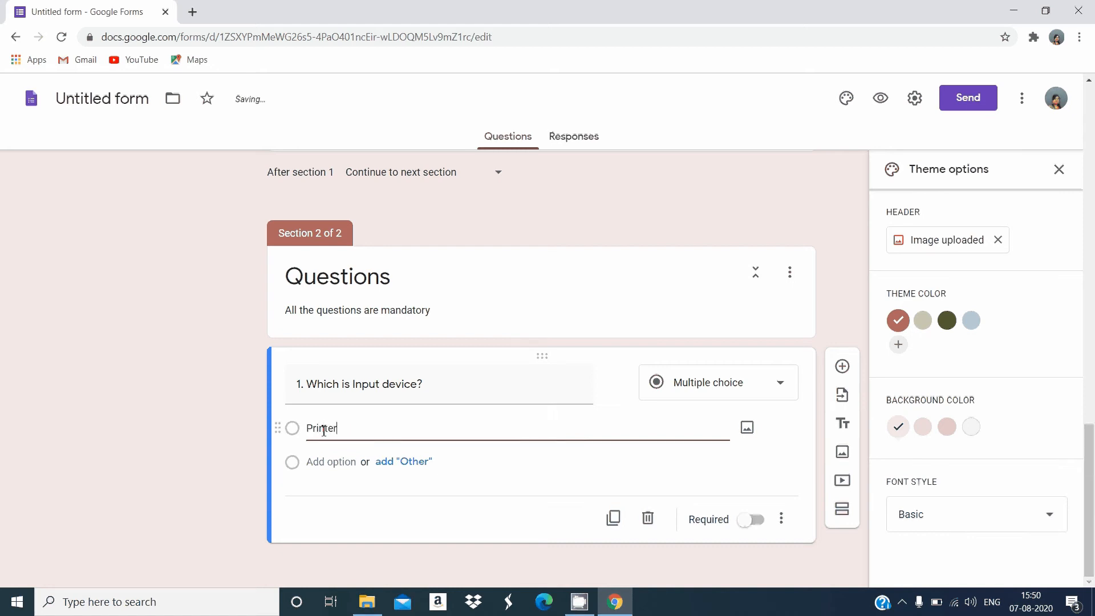
pyautogui.press('Return')
pyautogui.write('Mo')
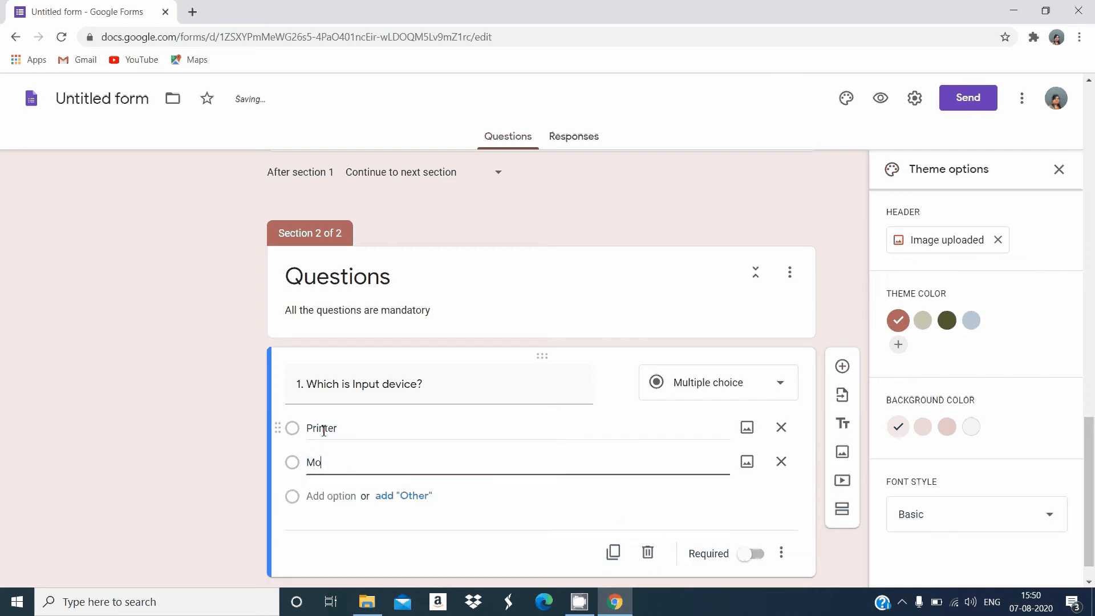
pyautogui.write('nitor')
pyautogui.press('Return')
pyautogui.write('Mouse')
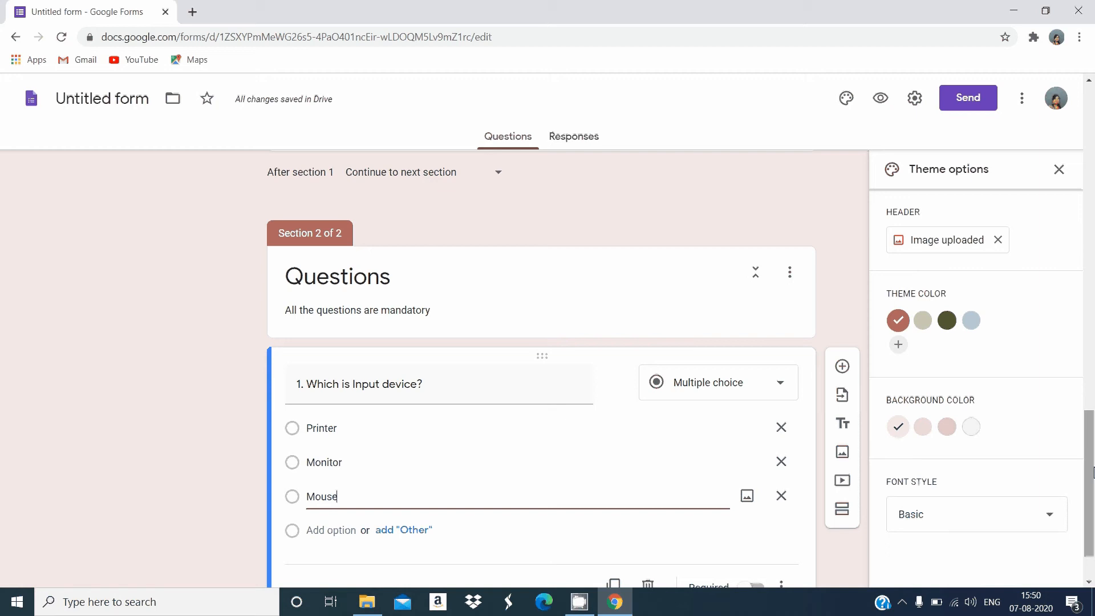
# Add a question titled "2. Which is output device?" below the first exam question and set its type to Checkboxes
pyautogui.scroll(-1, 1092, 472)
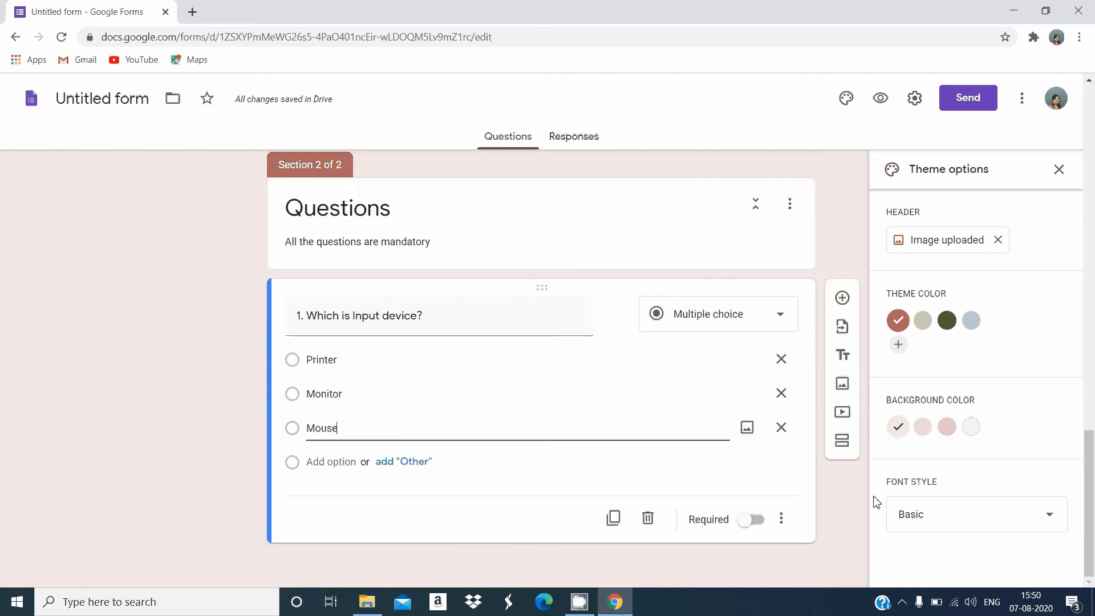
pyautogui.click(843, 299)
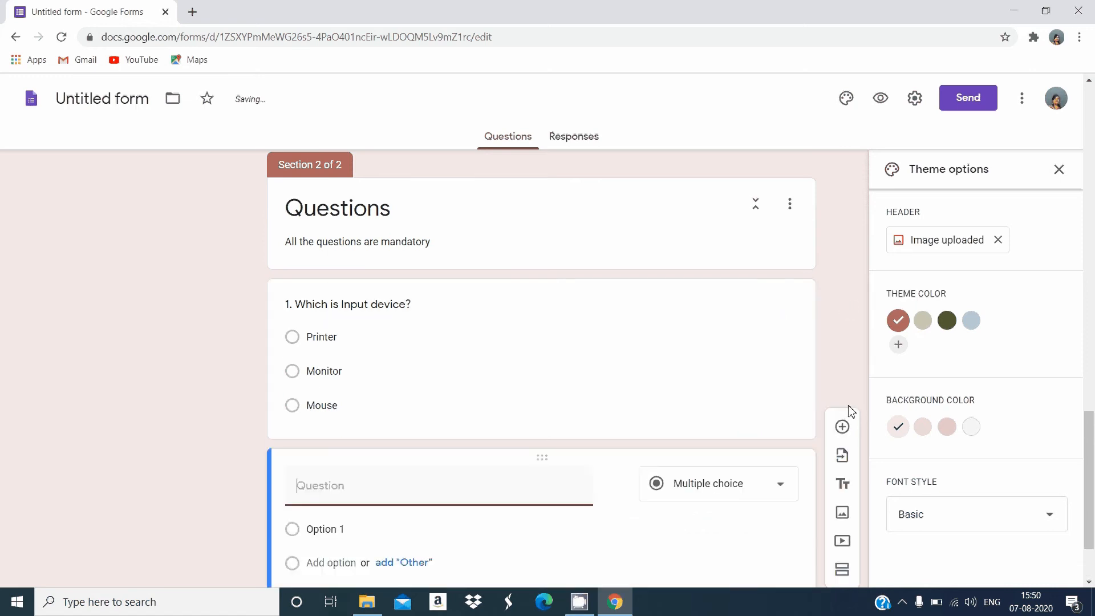
pyautogui.write('2. Which is output')
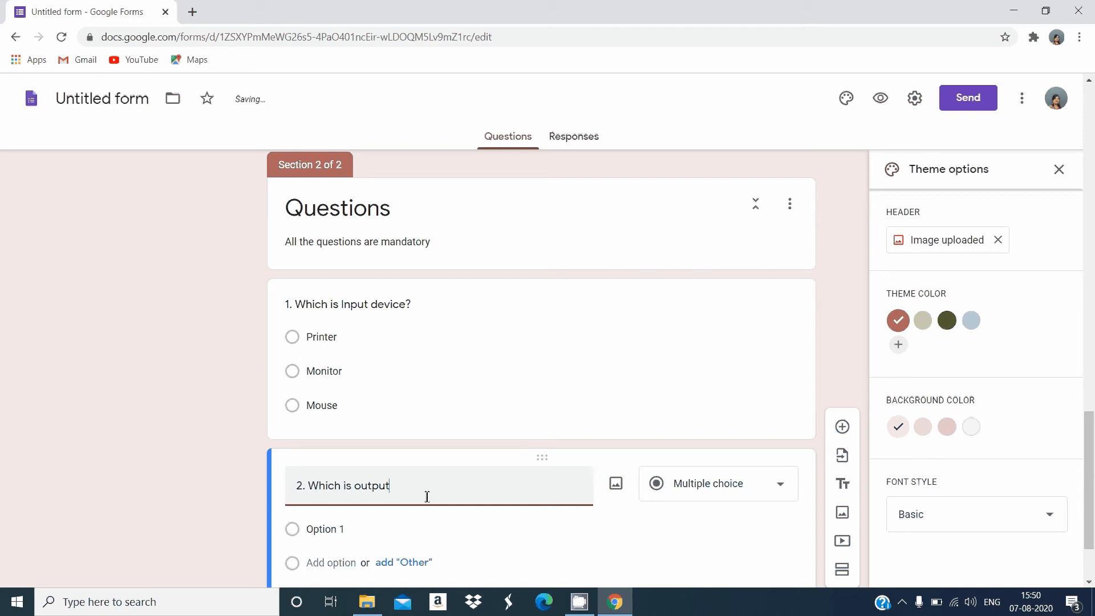
pyautogui.write(' device?')
pyautogui.click(727, 487)
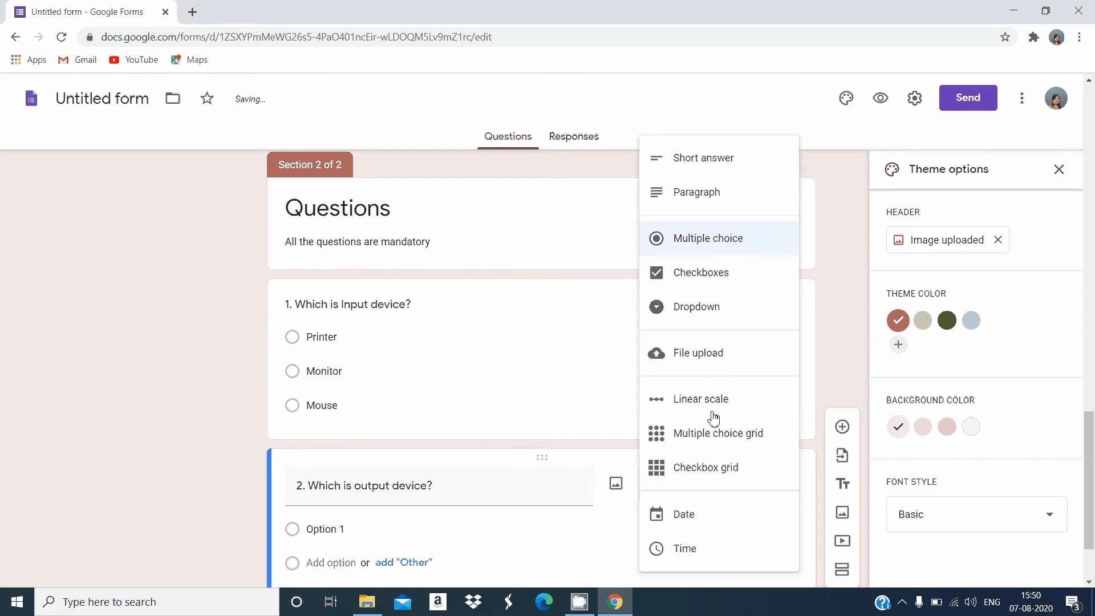
pyautogui.click(725, 284)
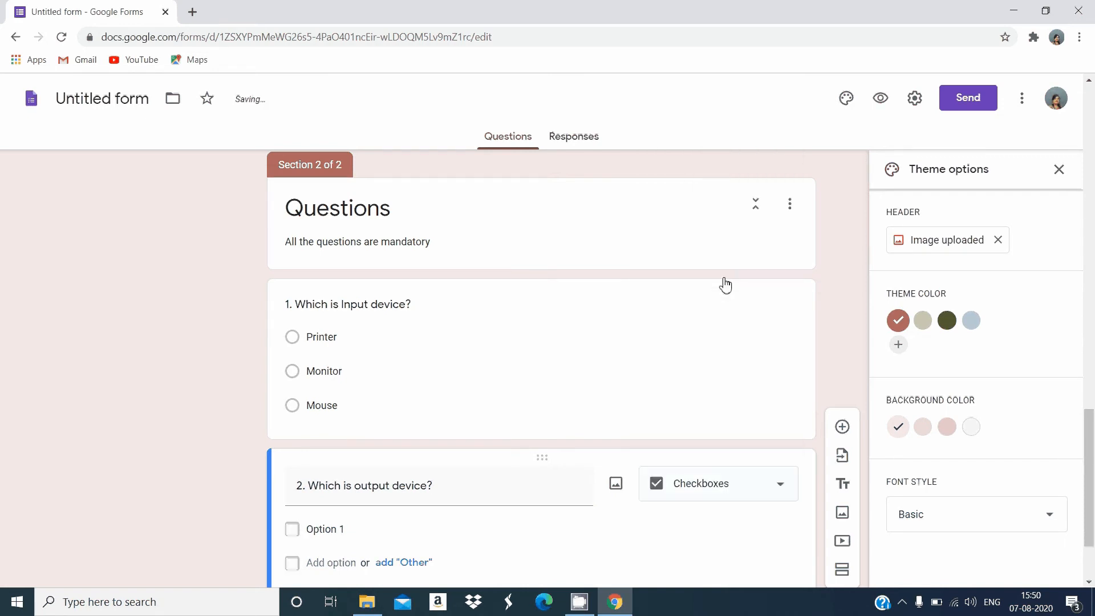
pyautogui.moveTo(1085, 471); pyautogui.dragTo(1085, 500)
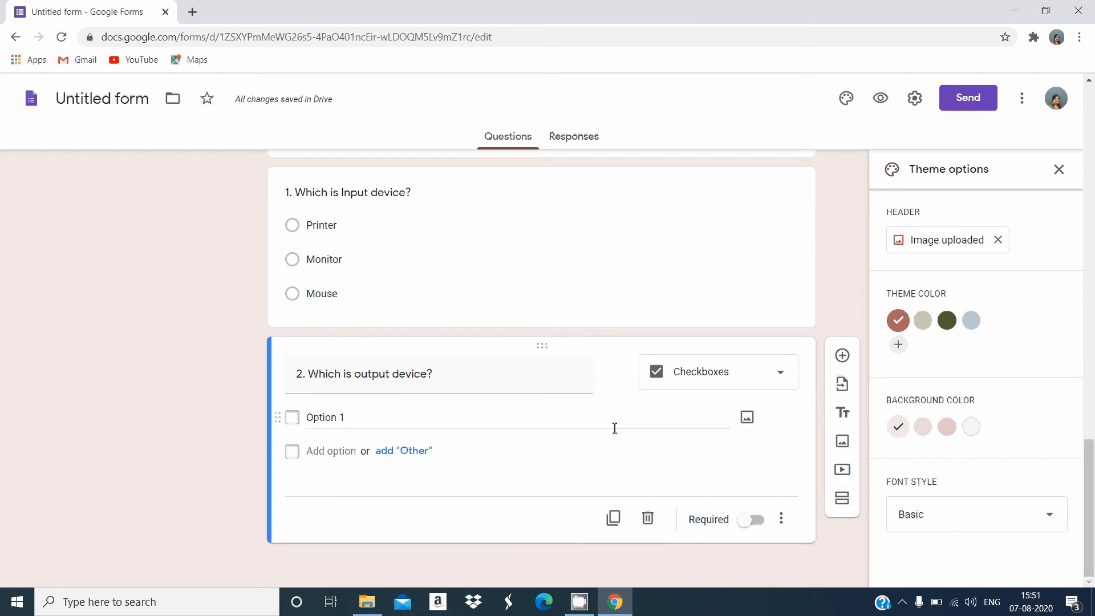
# Enter Printer, Monitor and Keyboard as the three checkbox options of the output device question
pyautogui.click(368, 422)
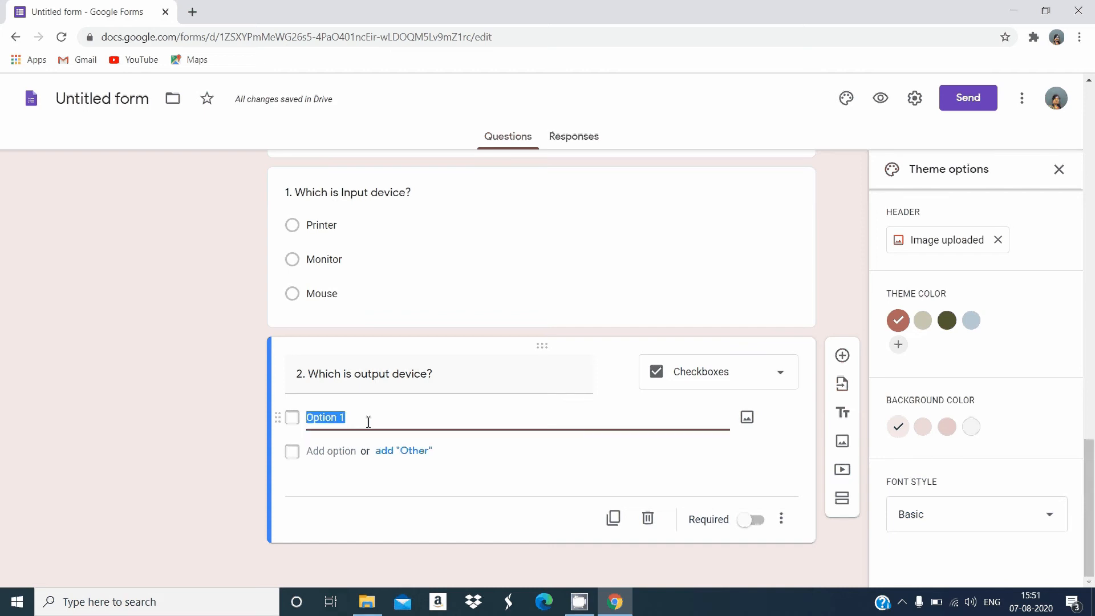
pyautogui.write('Printer')
pyautogui.press('Return')
pyautogui.write('Monitor')
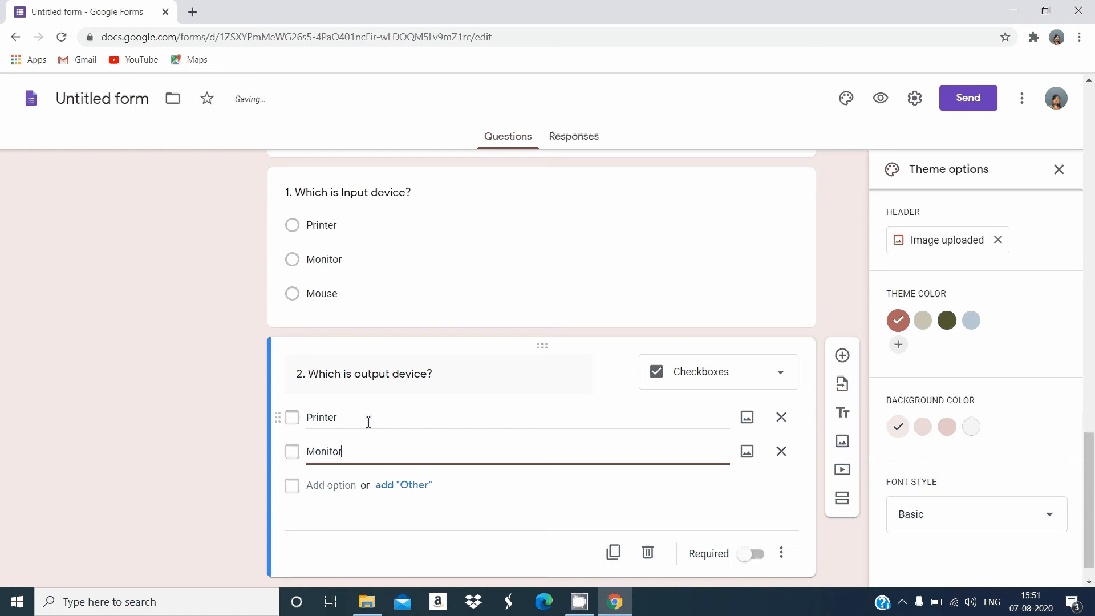
pyautogui.press('Return')
pyautogui.write('Keyboard')
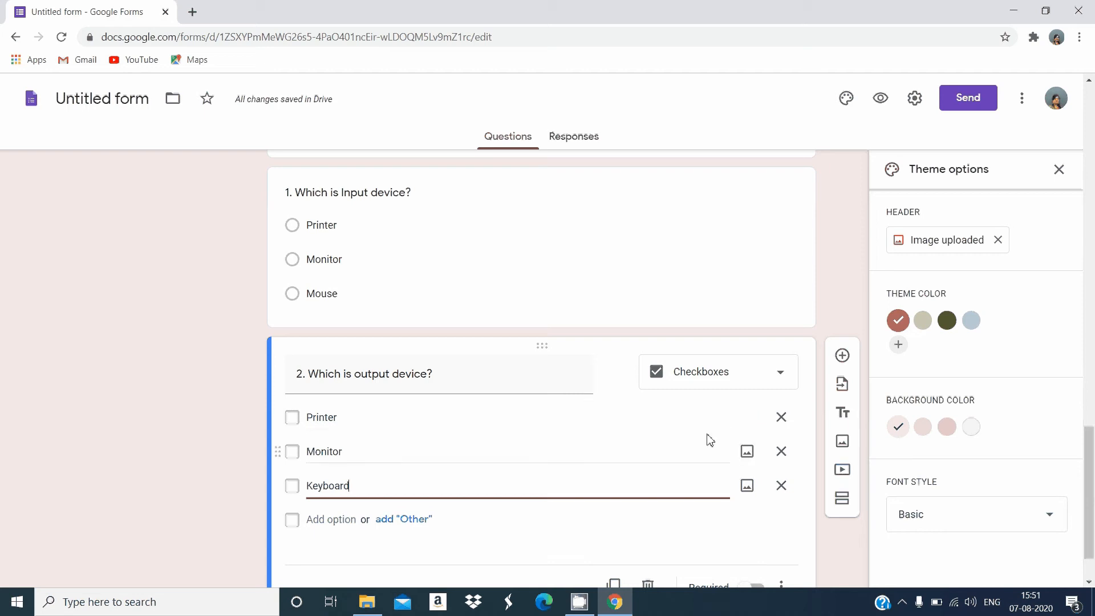
# Add a third exam question titled "3. What is computer?" and set its type to Short answer
pyautogui.click(843, 356)
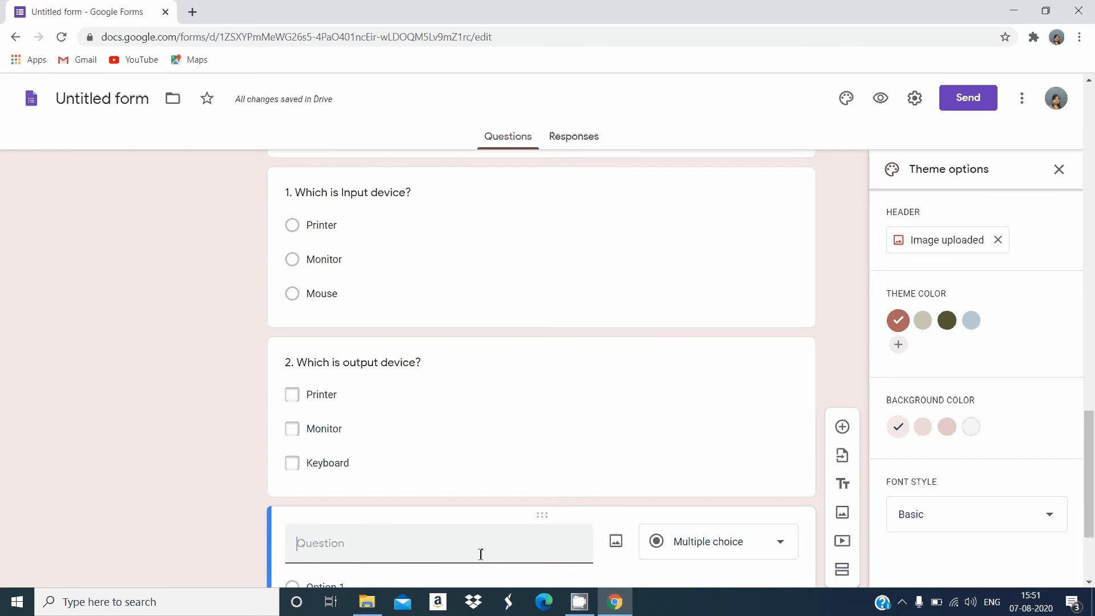
pyautogui.write('3. What is computer?')
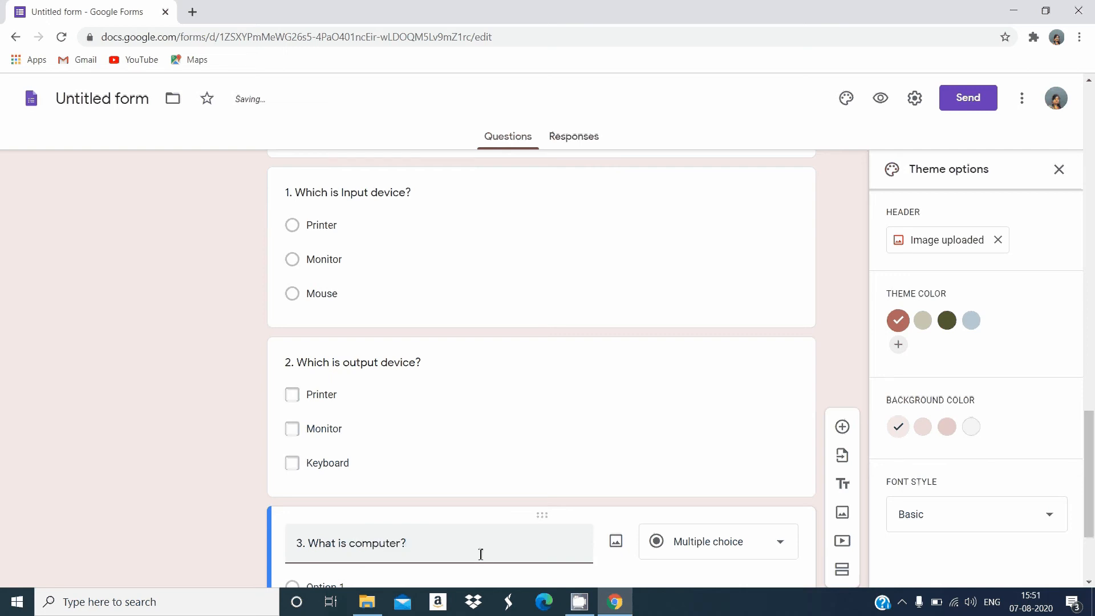
pyautogui.click(740, 548)
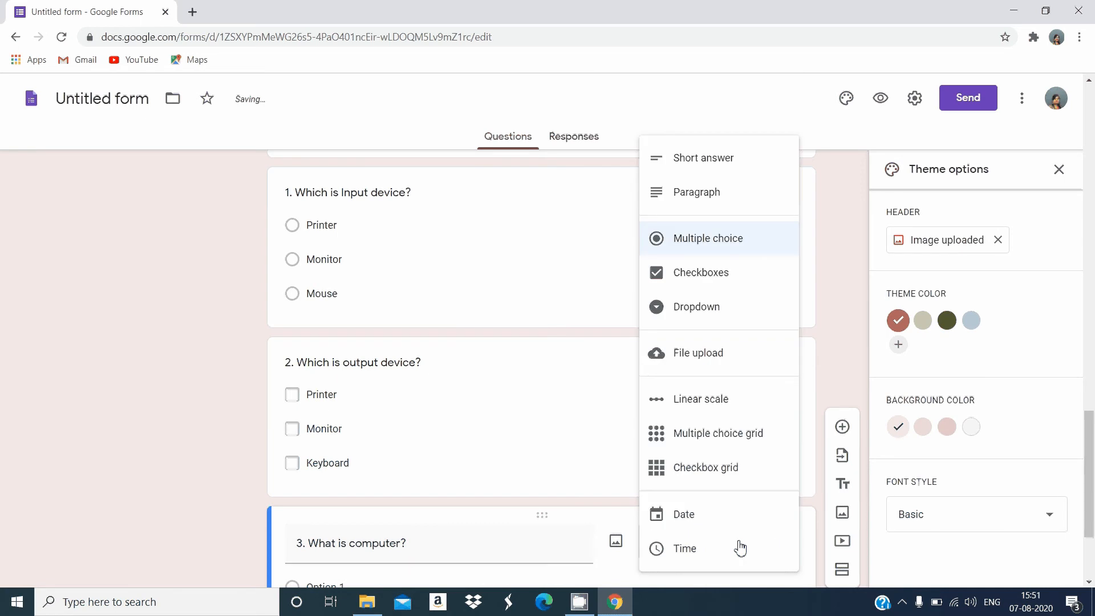
pyautogui.click(707, 176)
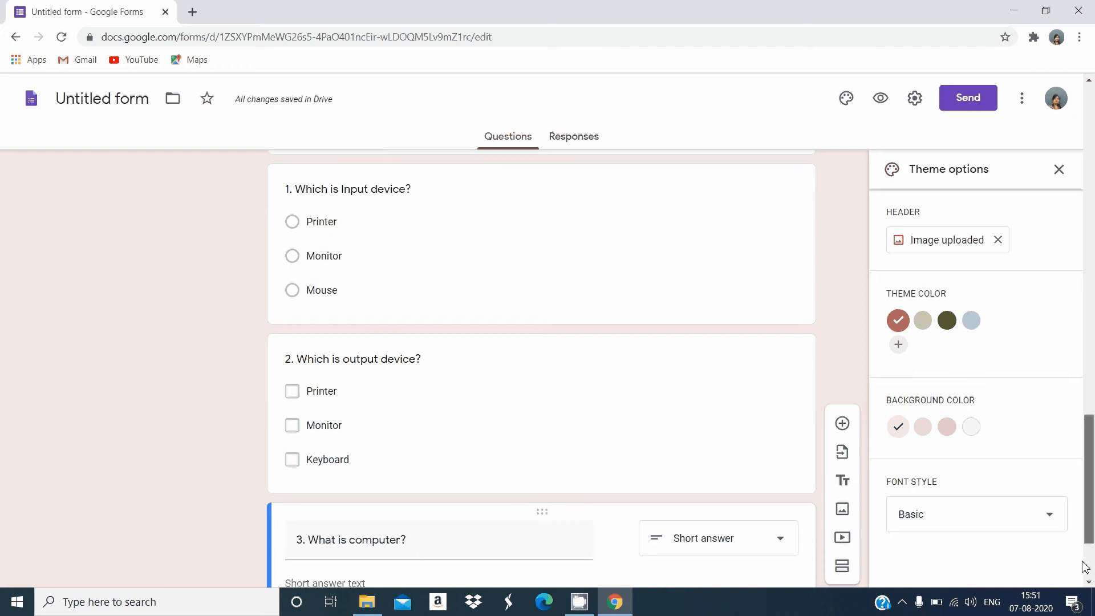
# Add a fourth exam question titled "4. Define input devices with example" below the computer question
pyautogui.scroll(-3, 1085, 582)
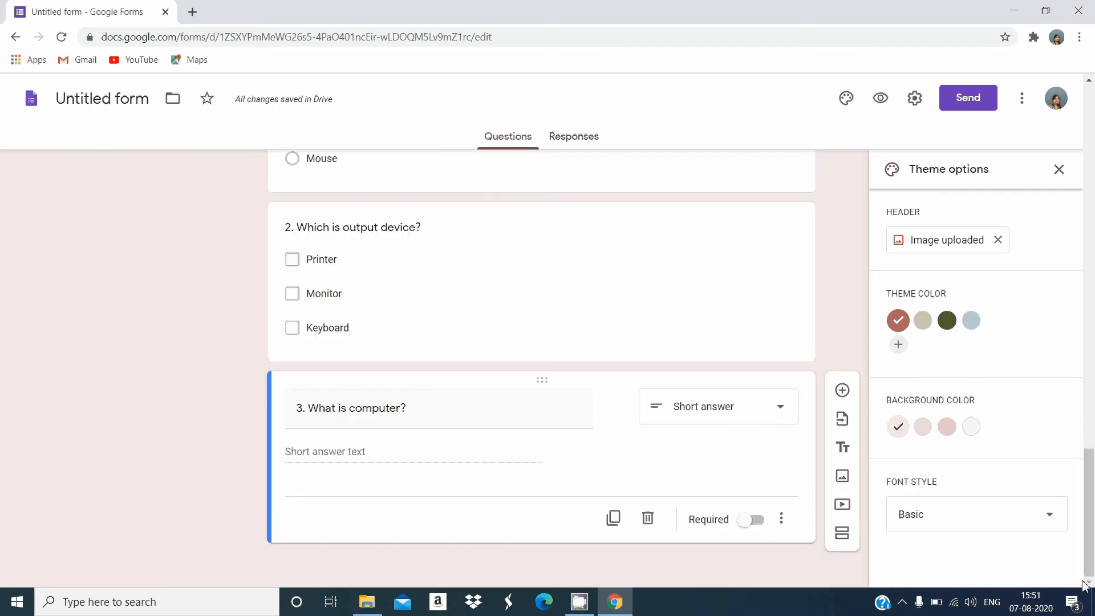
pyautogui.click(842, 390)
pyautogui.write('4. Define ')
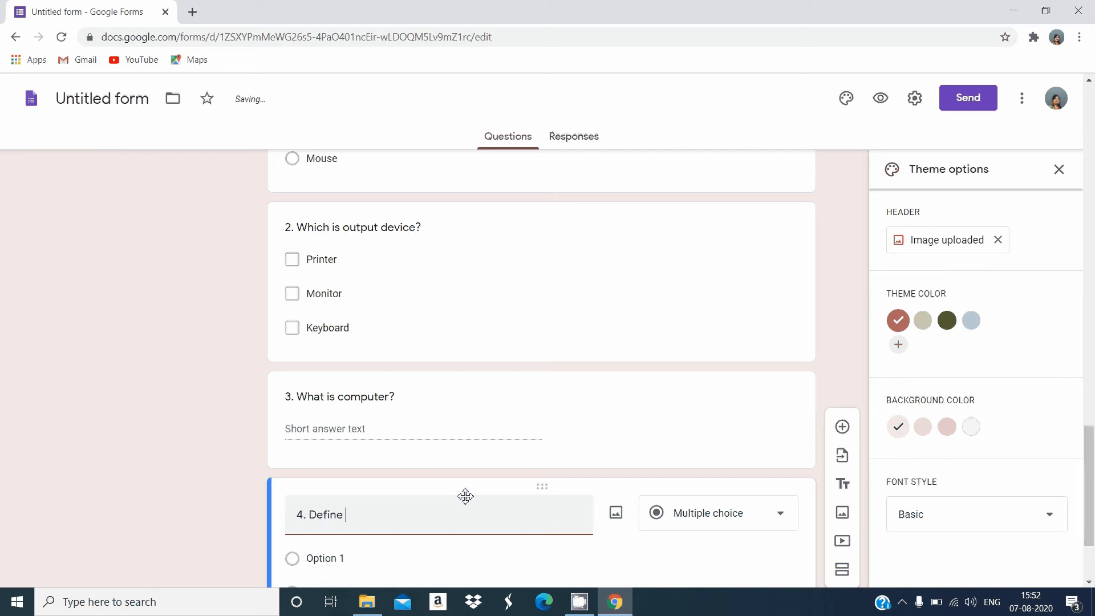
pyautogui.write('in')
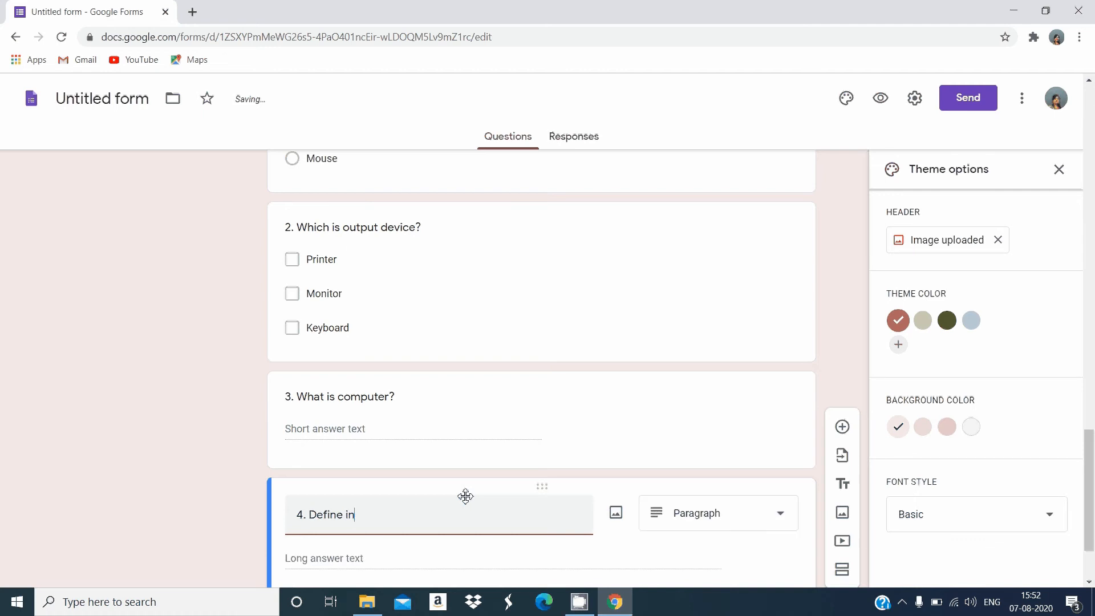
pyautogui.write('put devices with')
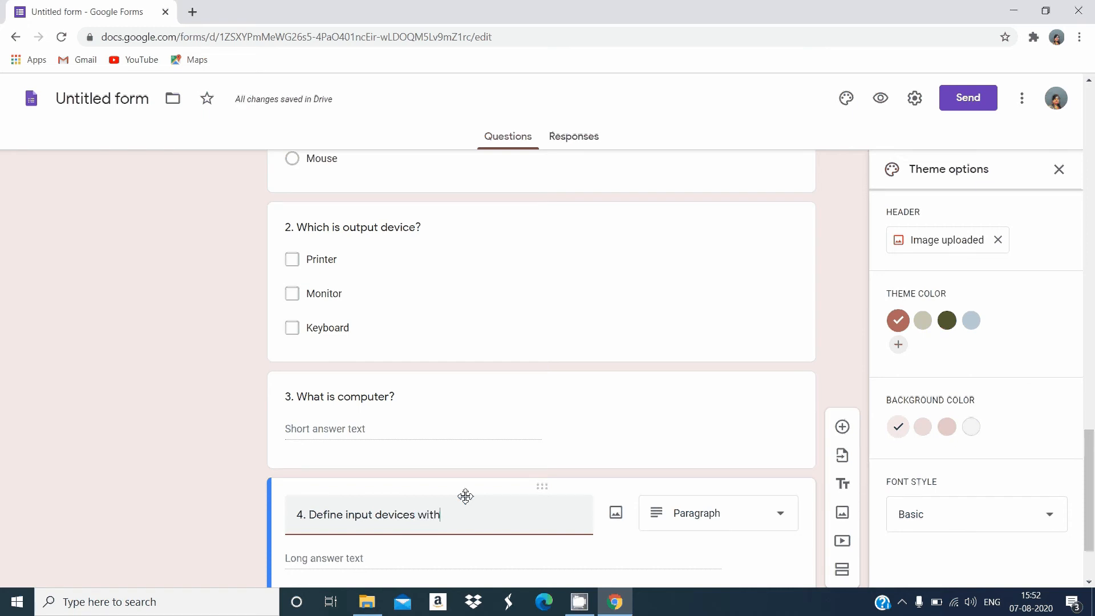
pyautogui.write('example')
# End the fourth question's title with a full stop and choose Paragraph as its question type
pyautogui.press('Left')
pyautogui.press('Left')
pyautogui.press('Left')
pyautogui.press('Left')
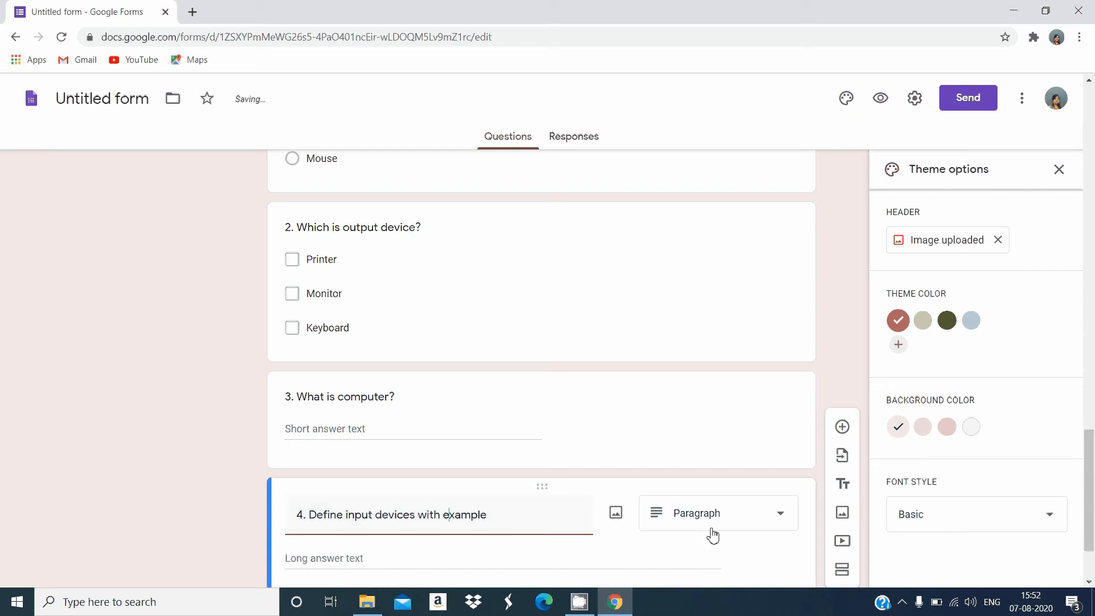
pyautogui.press('End')
pyautogui.write('.')
pyautogui.click(738, 518)
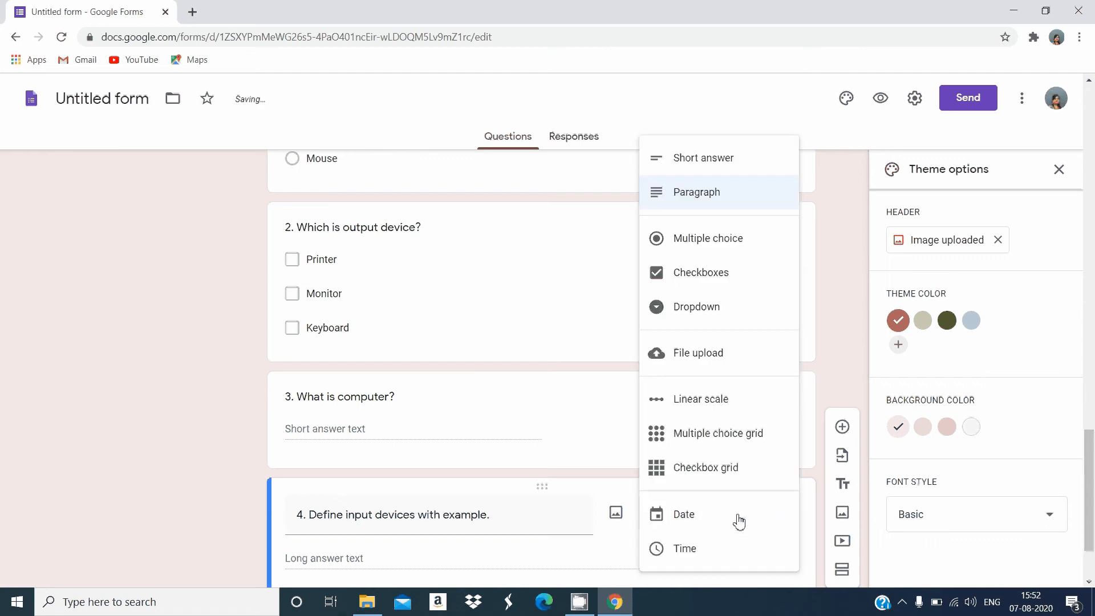
pyautogui.click(727, 210)
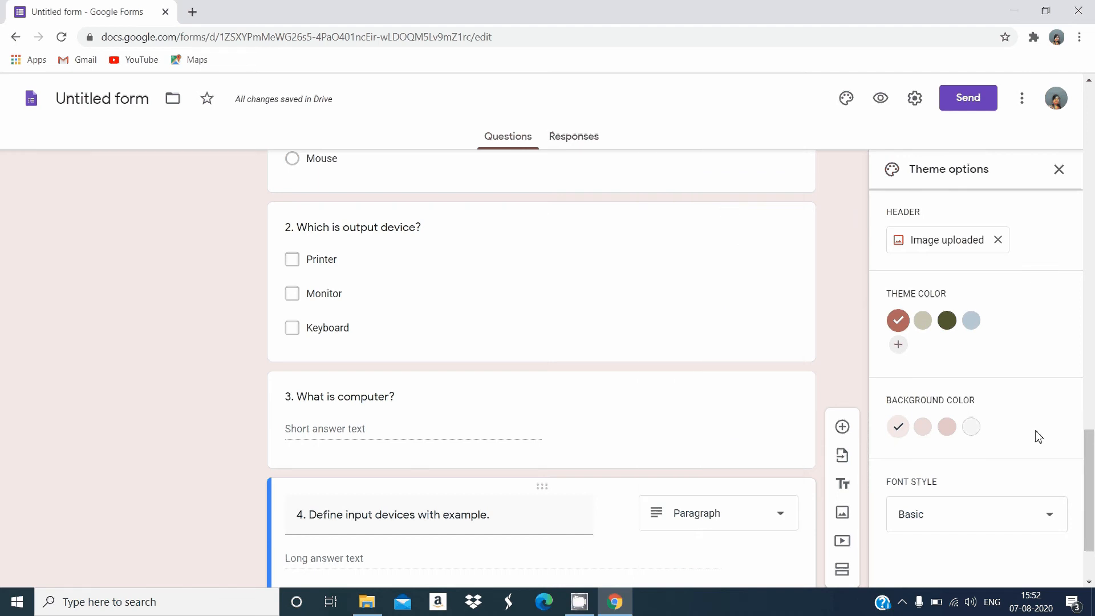
pyautogui.moveTo(1094, 496); pyautogui.dragTo(1093, 524)
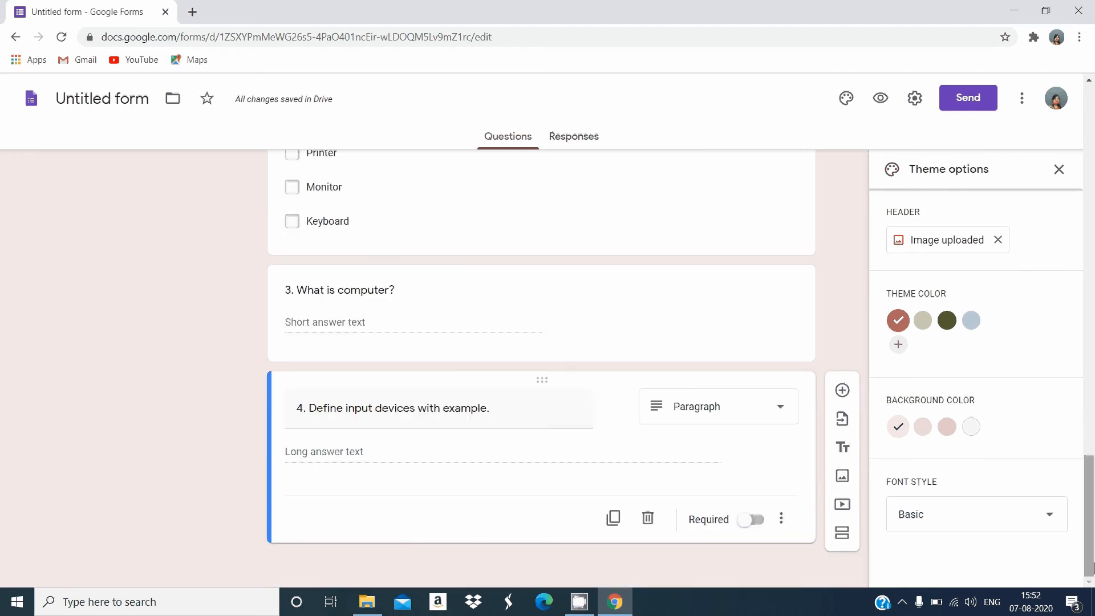
pyautogui.click(785, 420)
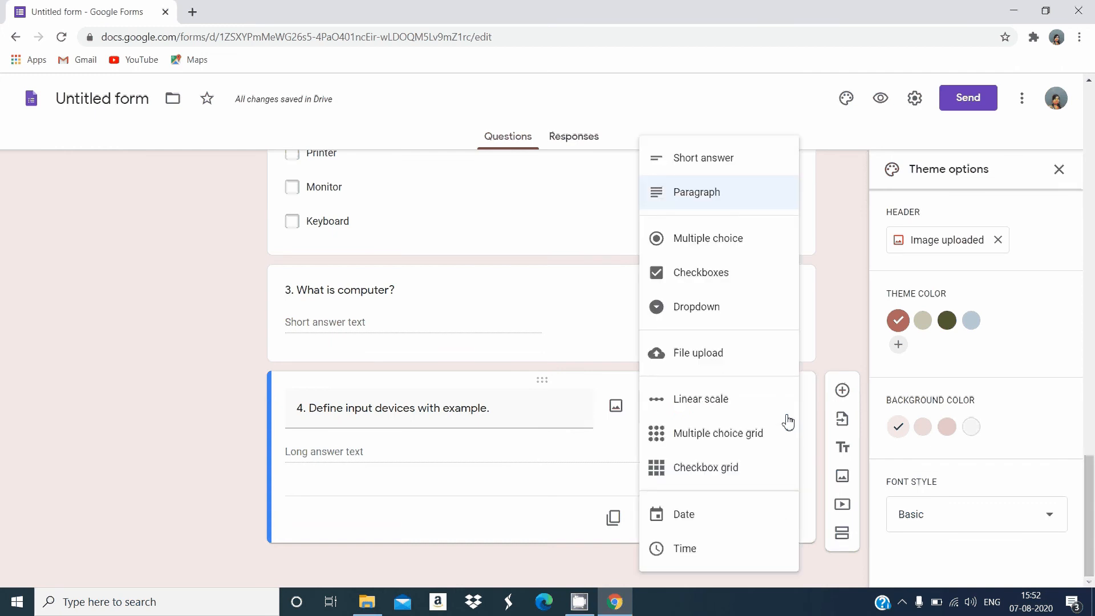
pyautogui.click(837, 355)
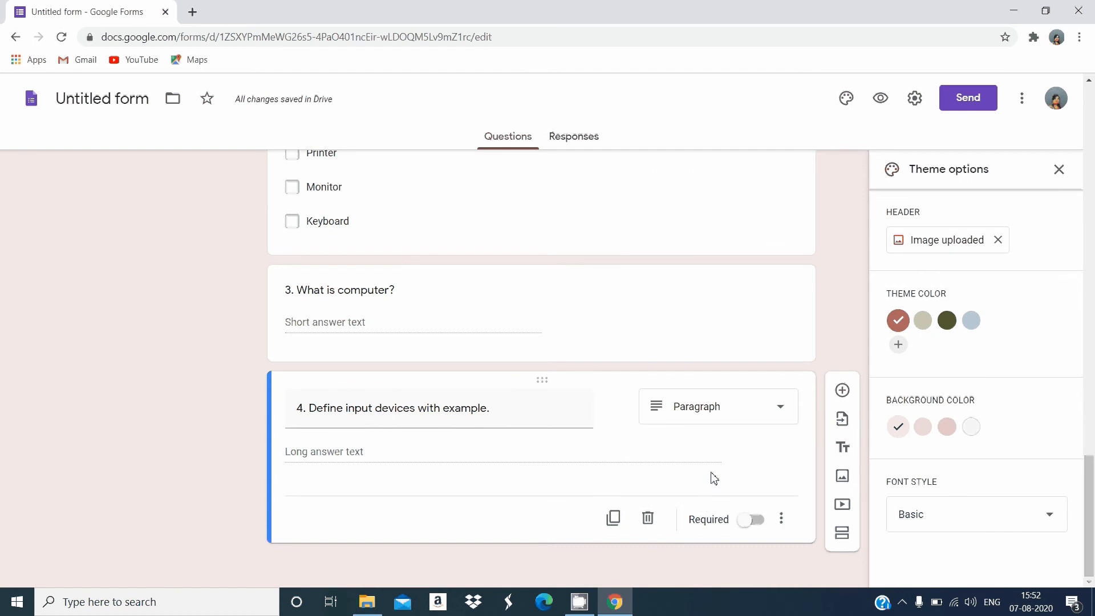
# Add a fifth exam question titled "5. draw the diam of computer system" below the input devices question
pyautogui.click(847, 395)
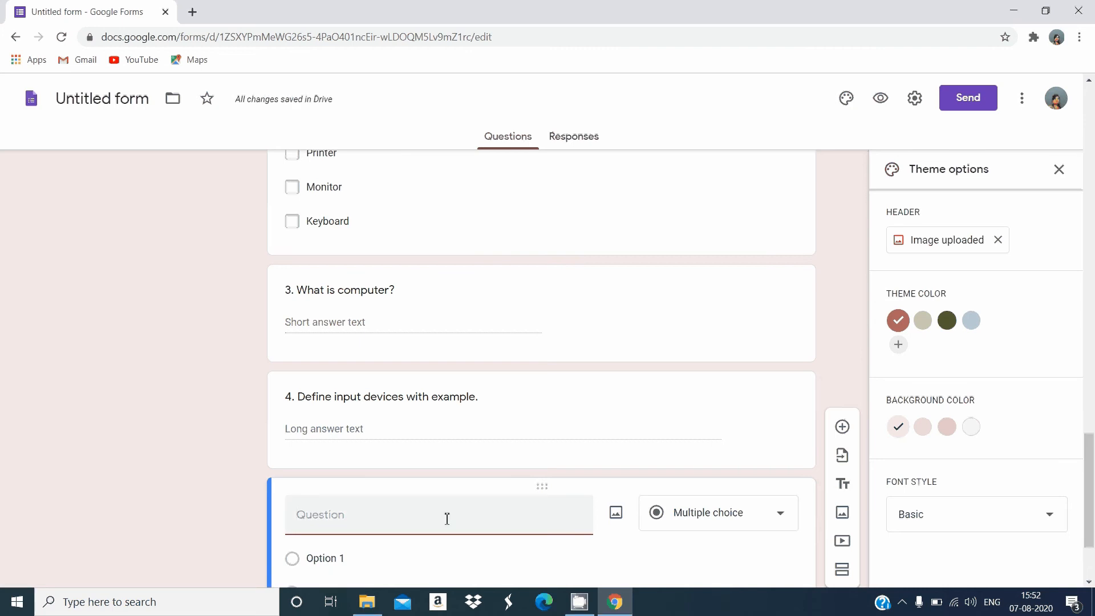
pyautogui.write('5.')
pyautogui.write('drw')
pyautogui.press('BackSpace')
pyautogui.write('aw the diag')
pyautogui.press('BackSpace')
pyautogui.write('m of computer system')
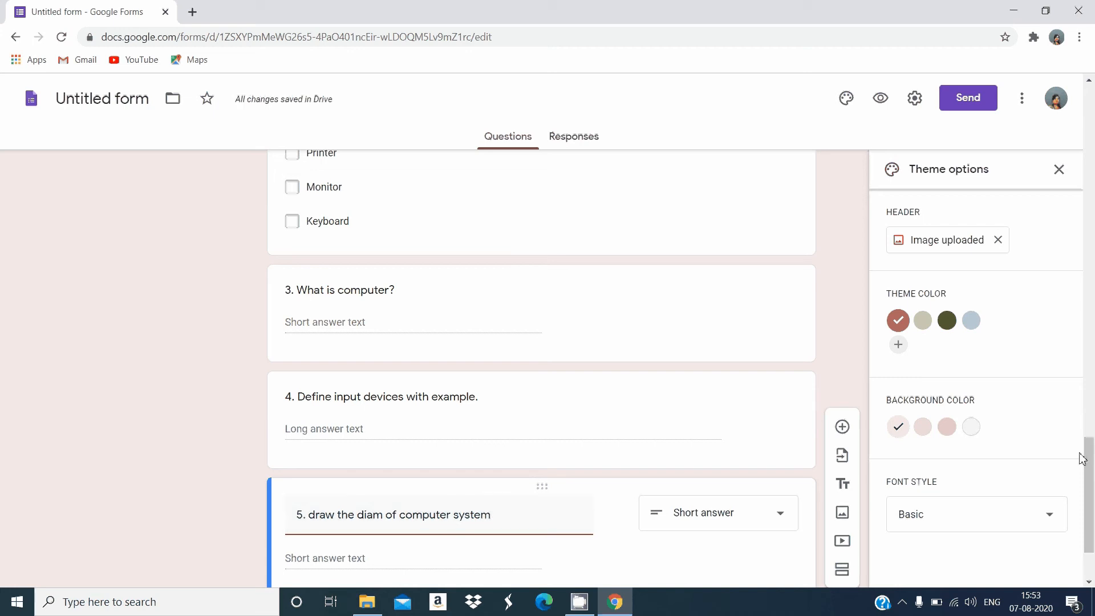
# Change the fifth question to File upload, allow uploads to Drive, and choose 10 MB as the maximum file size
pyautogui.scroll(-2, 1092, 496)
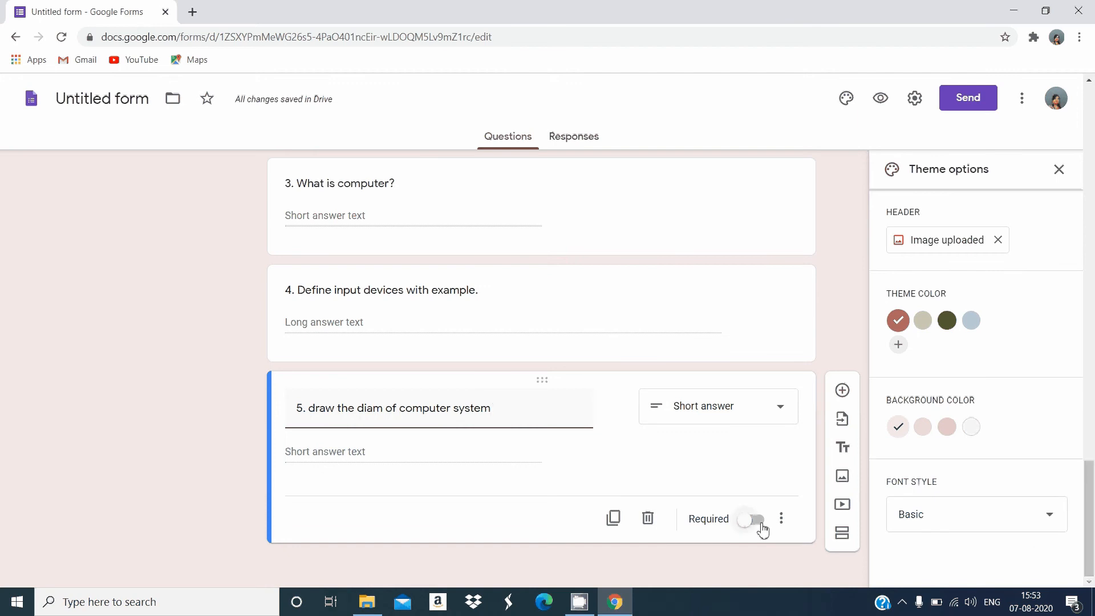
pyautogui.click(780, 409)
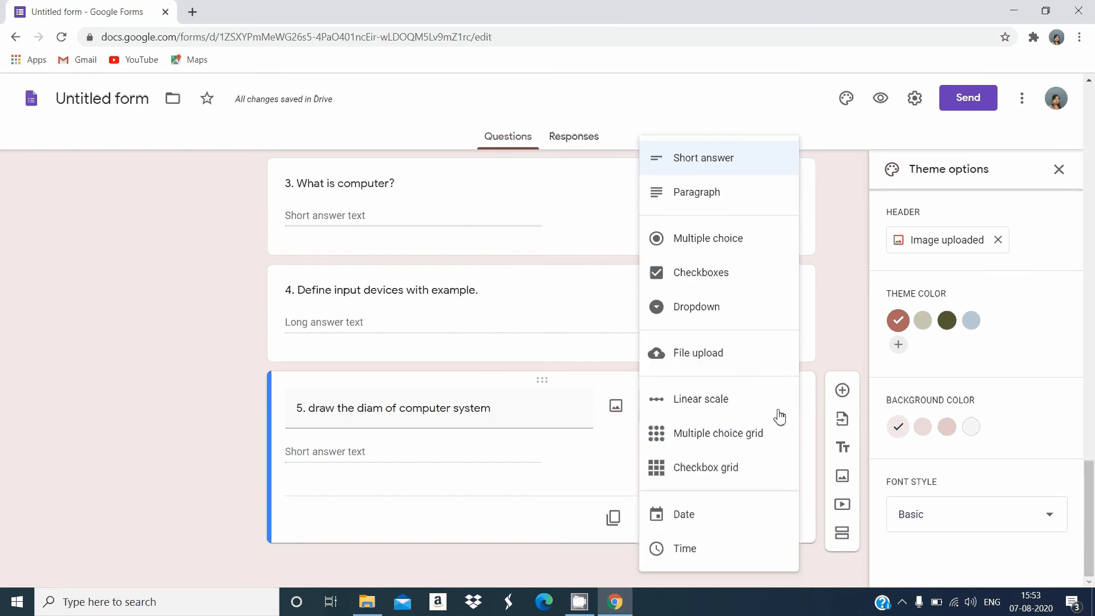
pyautogui.click(736, 369)
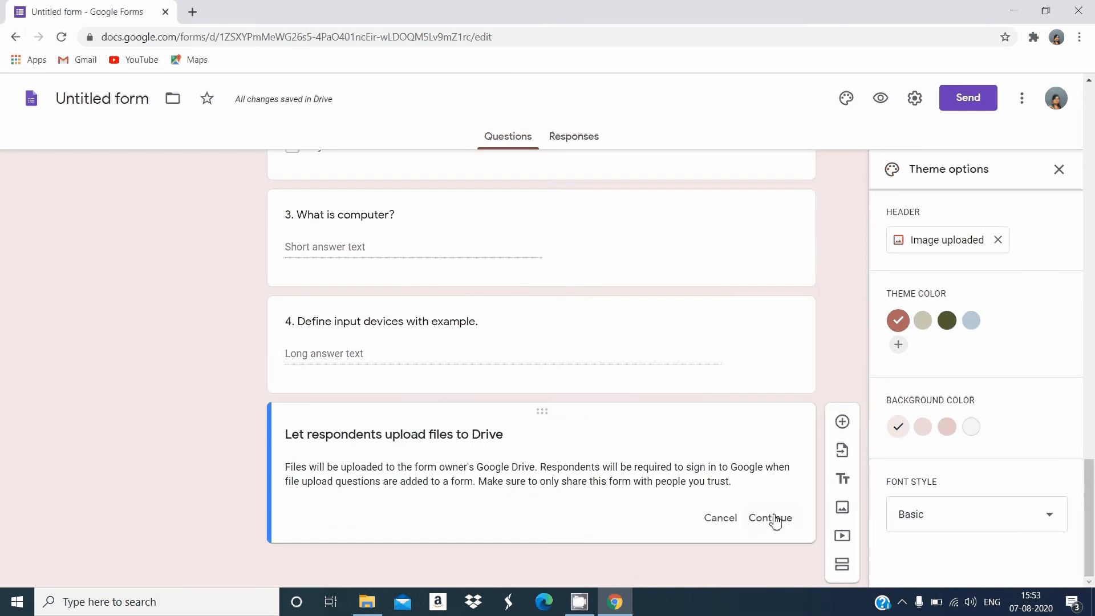
pyautogui.click(771, 518)
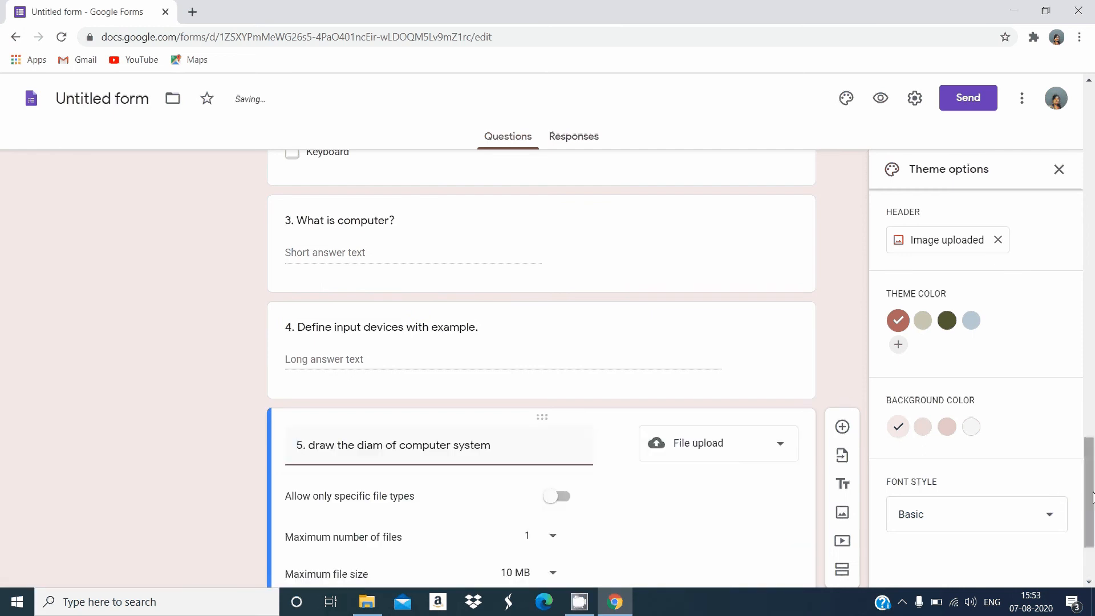
pyautogui.scroll(-3, 1086, 581)
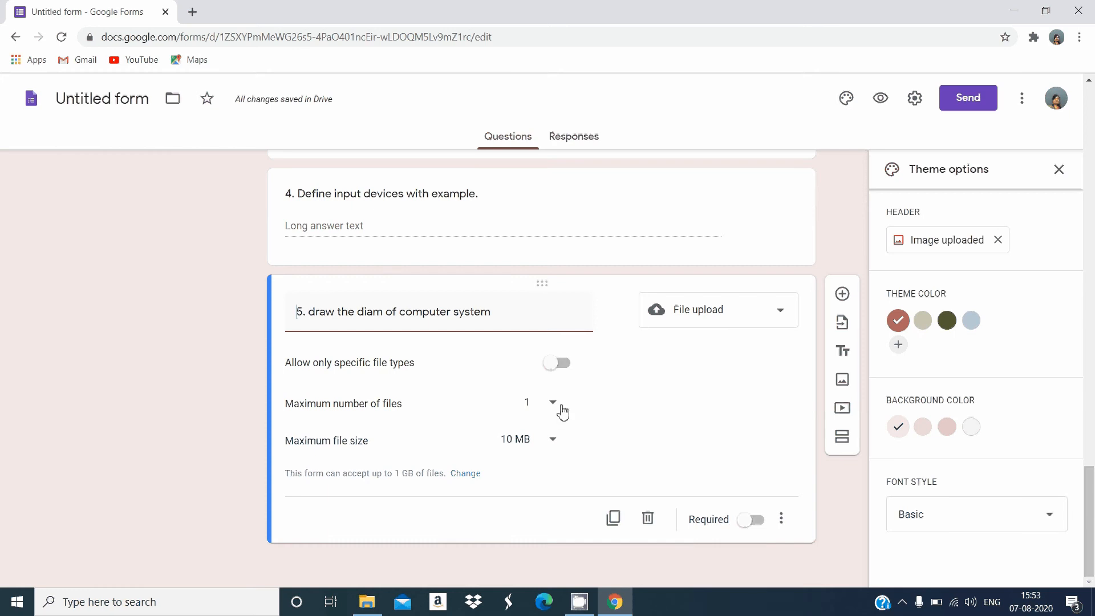
pyautogui.click(554, 444)
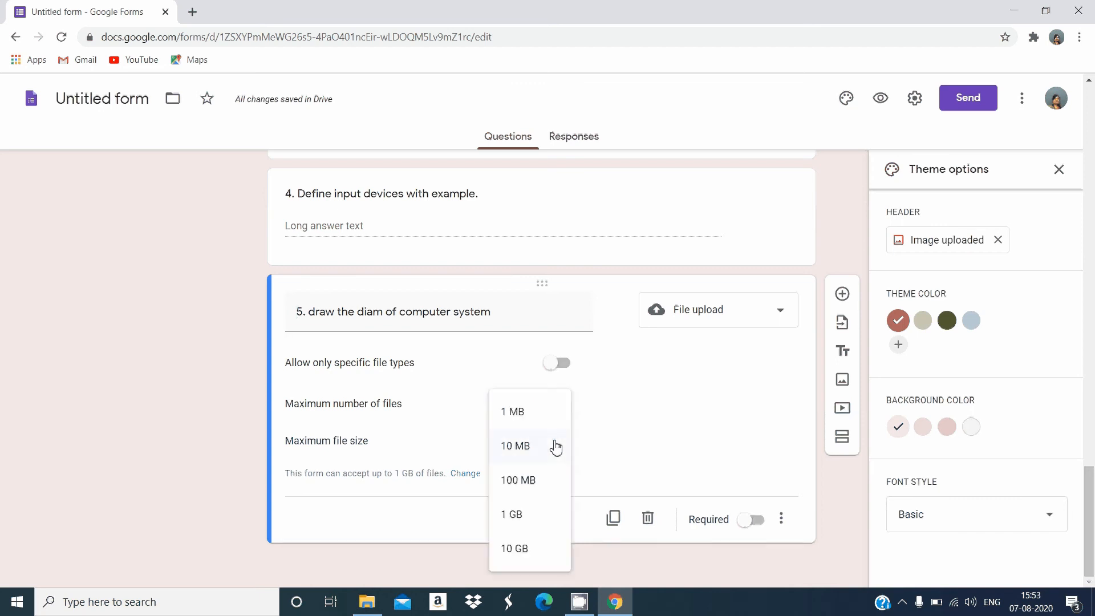
pyautogui.click(536, 448)
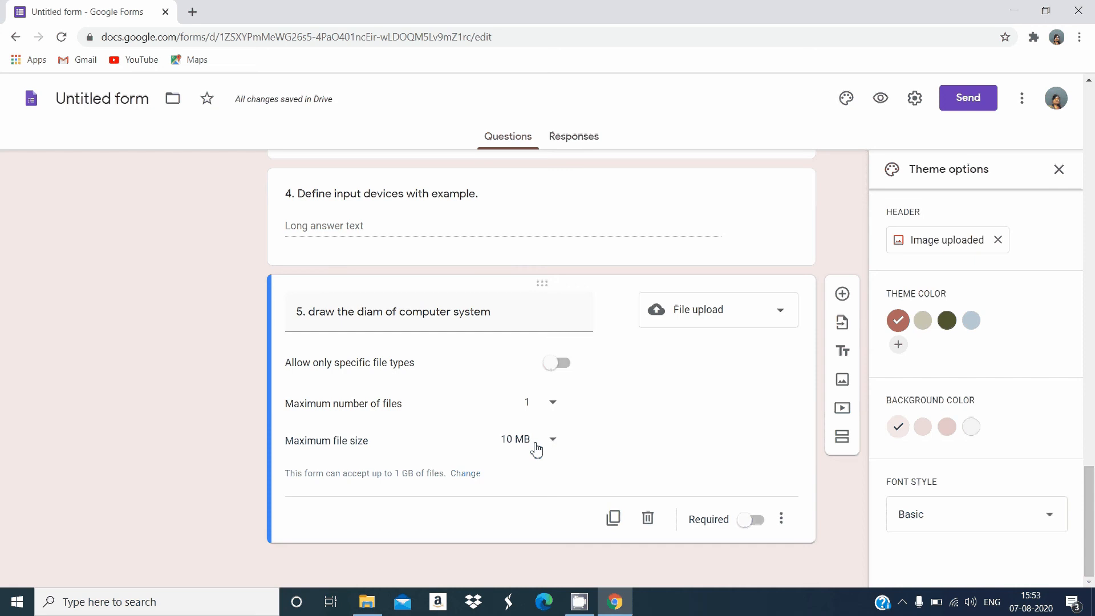
# Add a sixth exam question titled "6. Match the following" as a Multiple choice grid
pyautogui.click(842, 295)
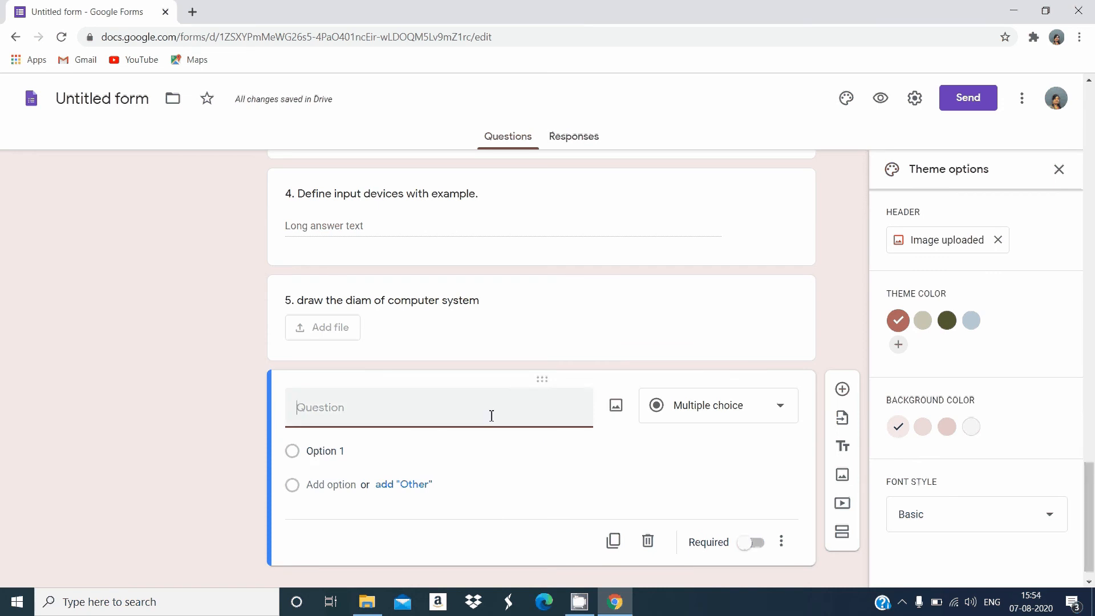
pyautogui.write('6. Mat')
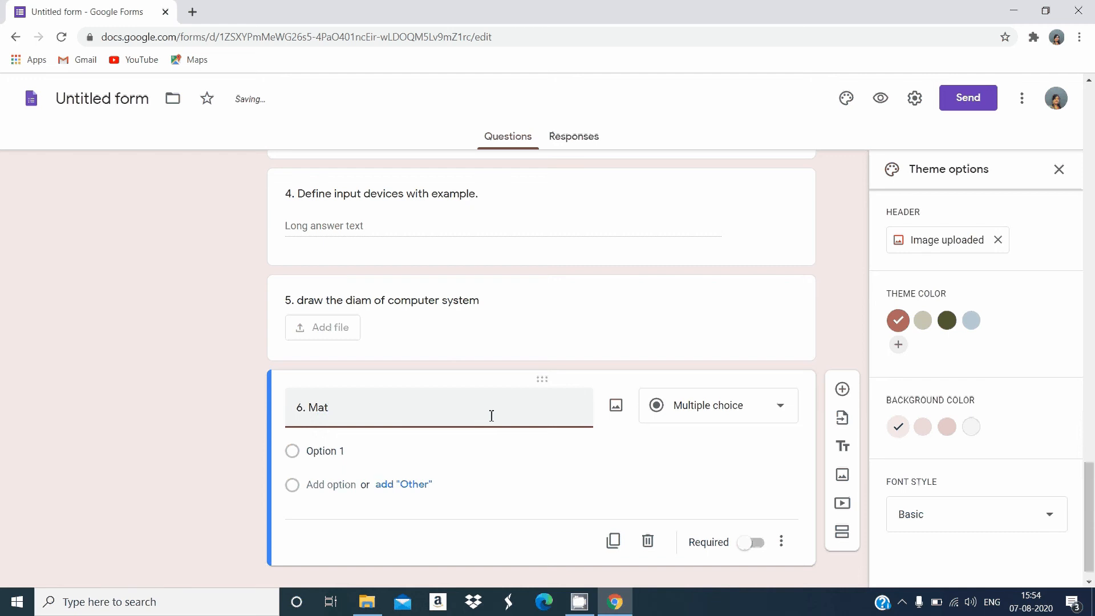
pyautogui.write('ch the ')
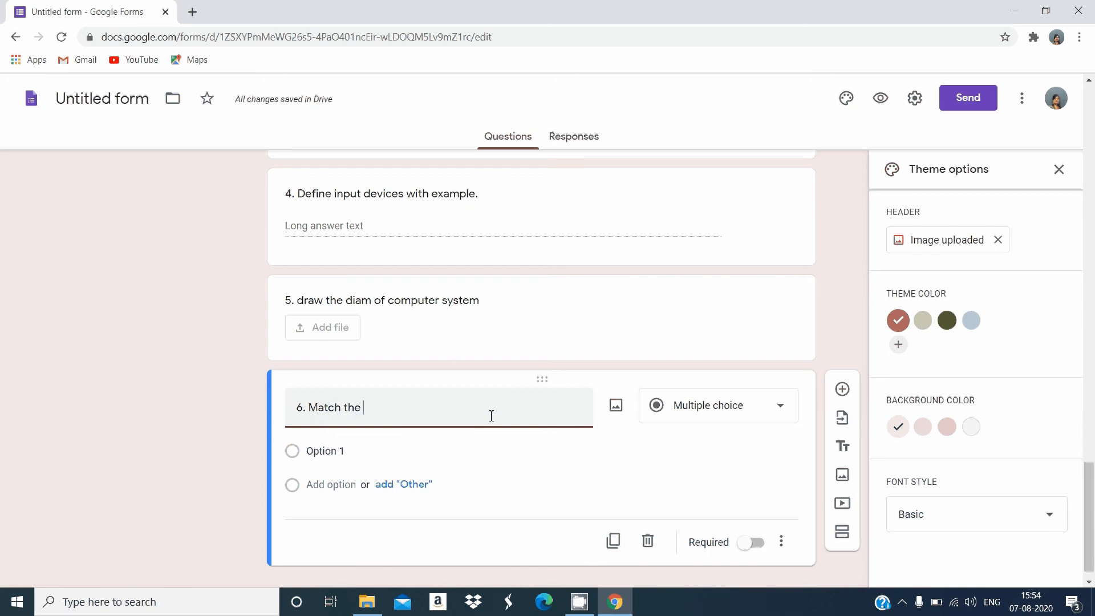
pyautogui.write('following')
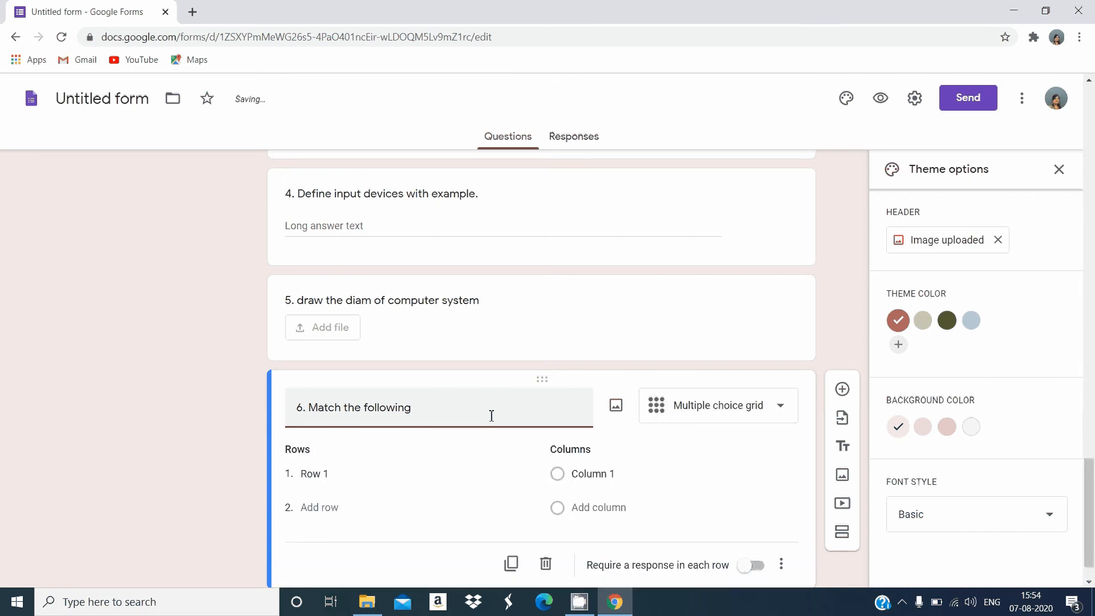
# Name the first two rows of the matching grid "Alphabet keys" and "Number keys"
pyautogui.click(328, 477)
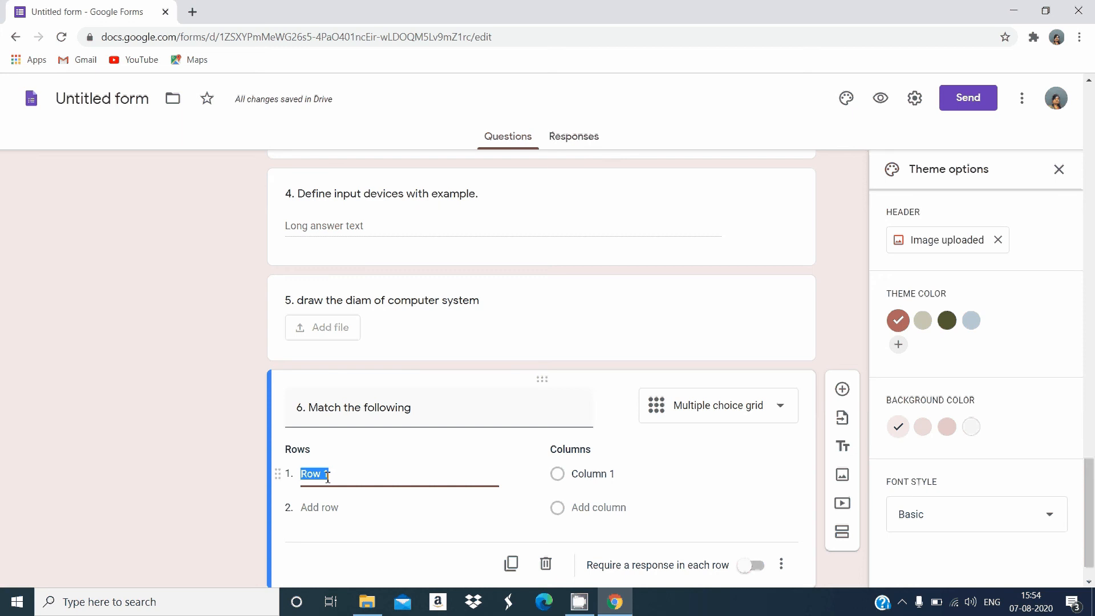
pyautogui.write('Alpha')
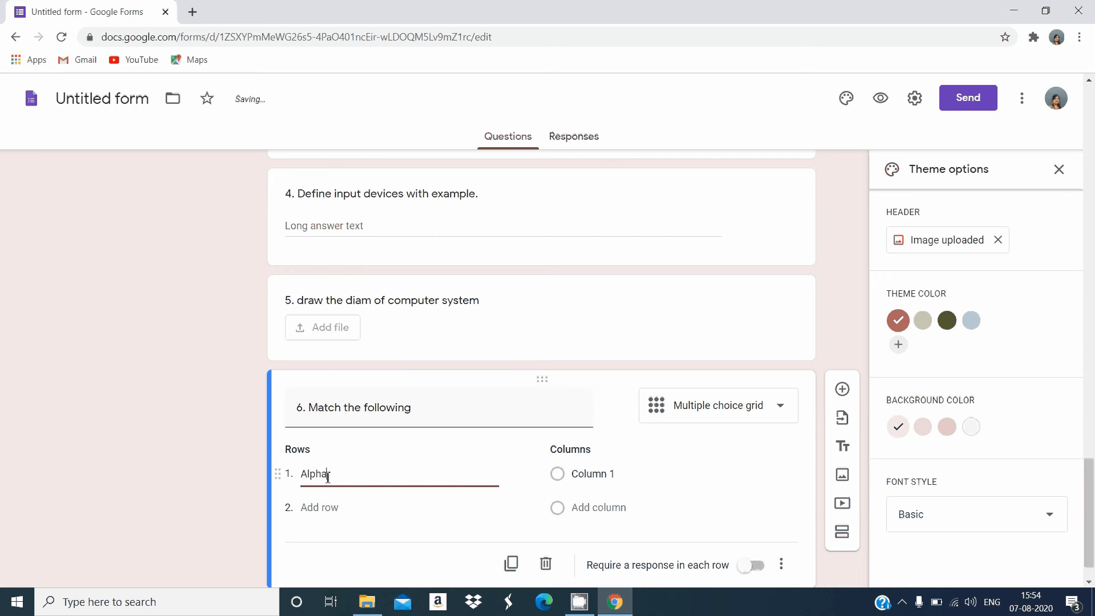
pyautogui.write('pet keys')
pyautogui.press('Return')
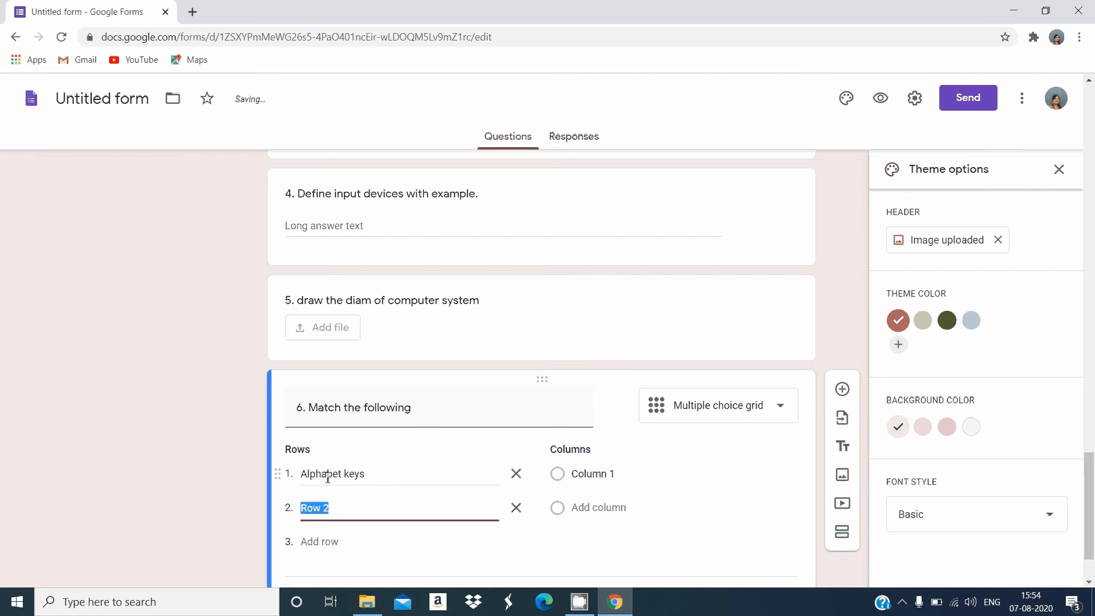
pyautogui.write('Numberkeys')
pyautogui.click(606, 473)
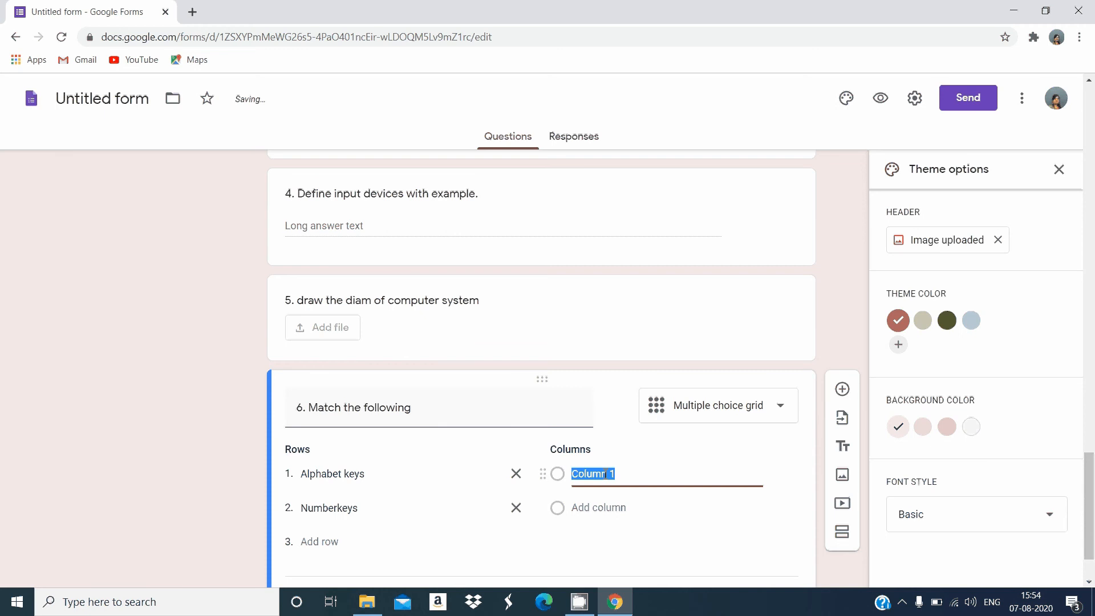
pyautogui.click(338, 509)
pyautogui.click(338, 509)
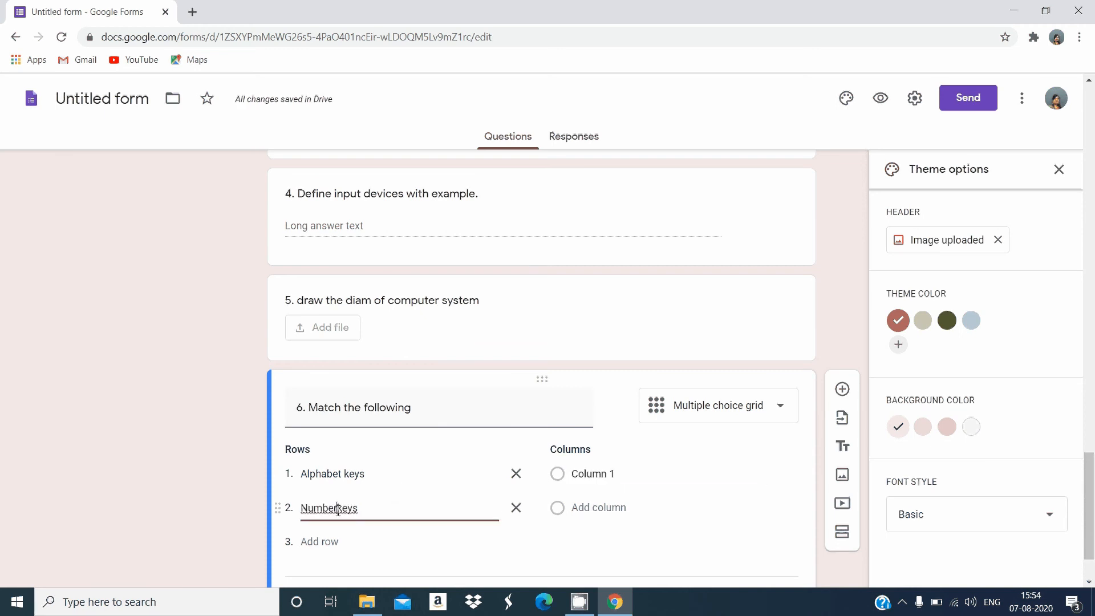
# Name the matching grid's two columns "10" and "26", keeping Multiple choice grid as the question type
pyautogui.click(599, 475)
pyautogui.write('10')
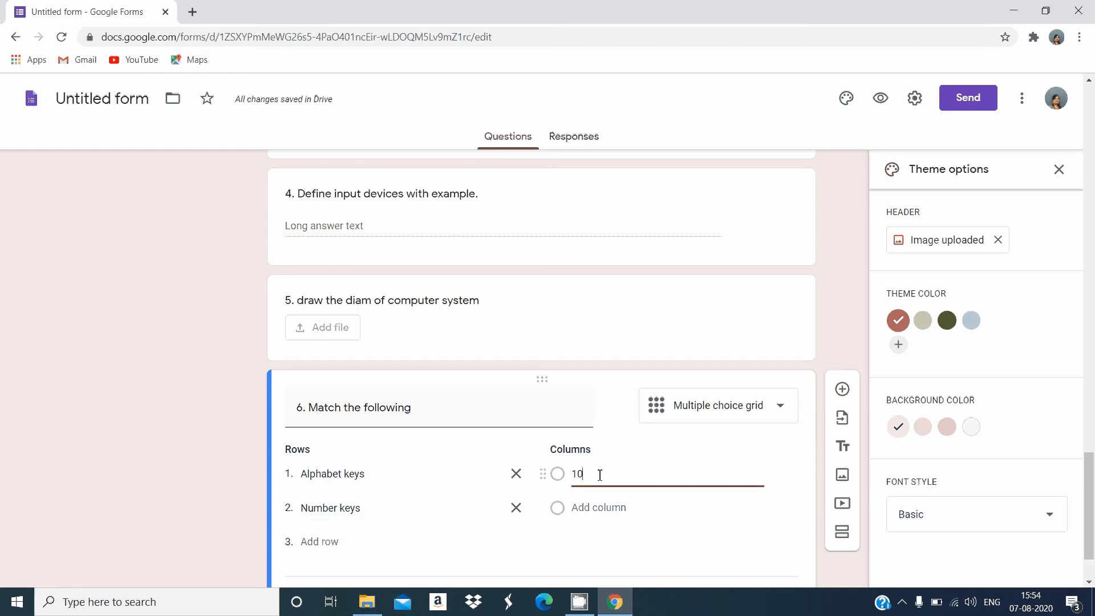
pyautogui.click(590, 506)
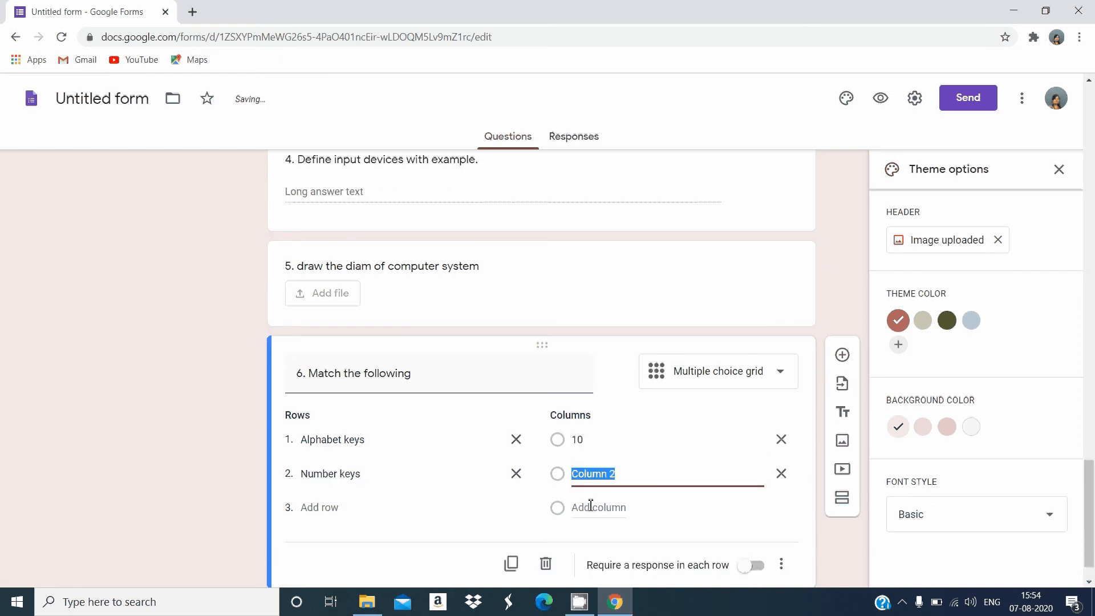
pyautogui.write('26')
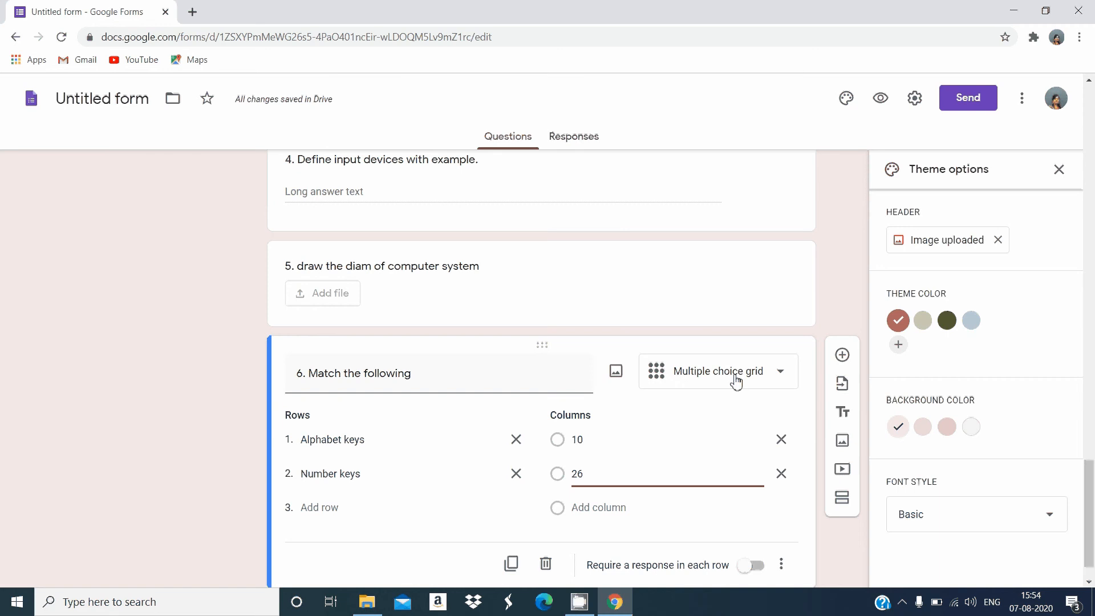
pyautogui.click(734, 379)
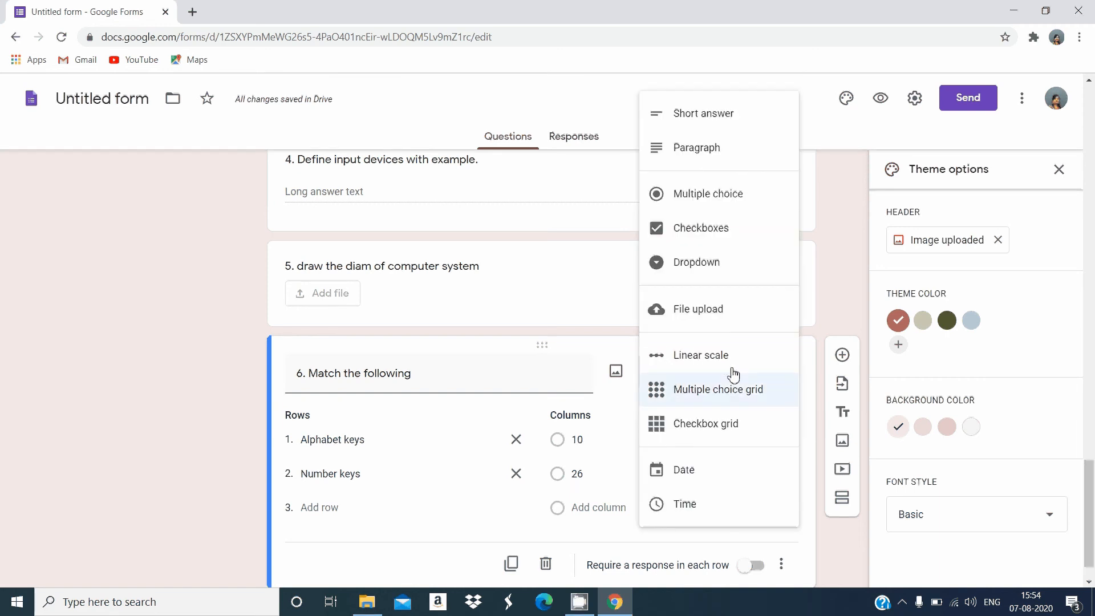
pyautogui.click(724, 396)
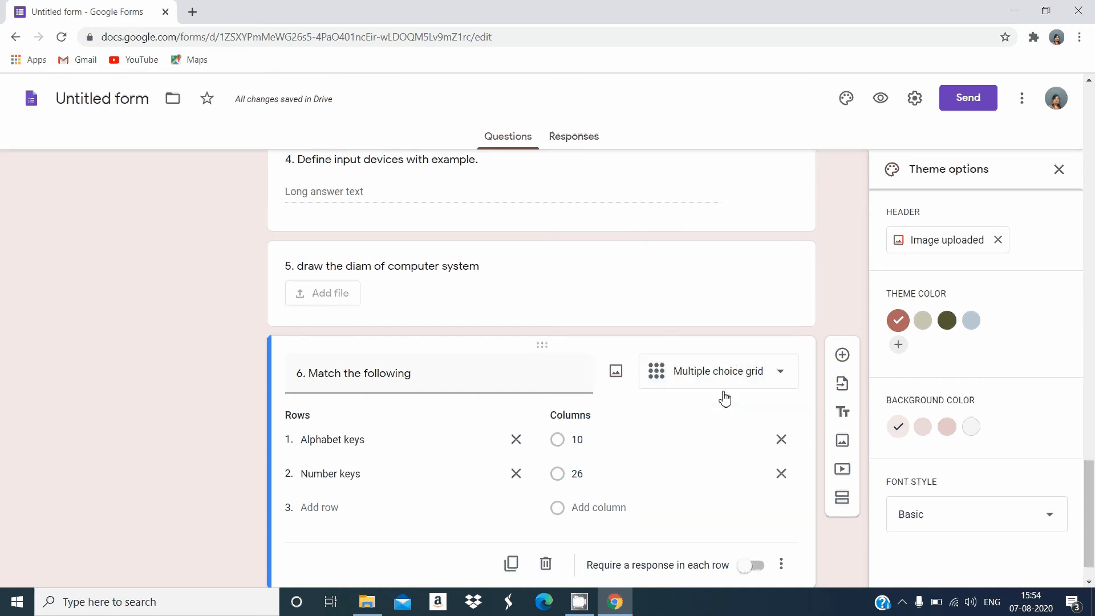
pyautogui.scroll(-1, 1092, 539)
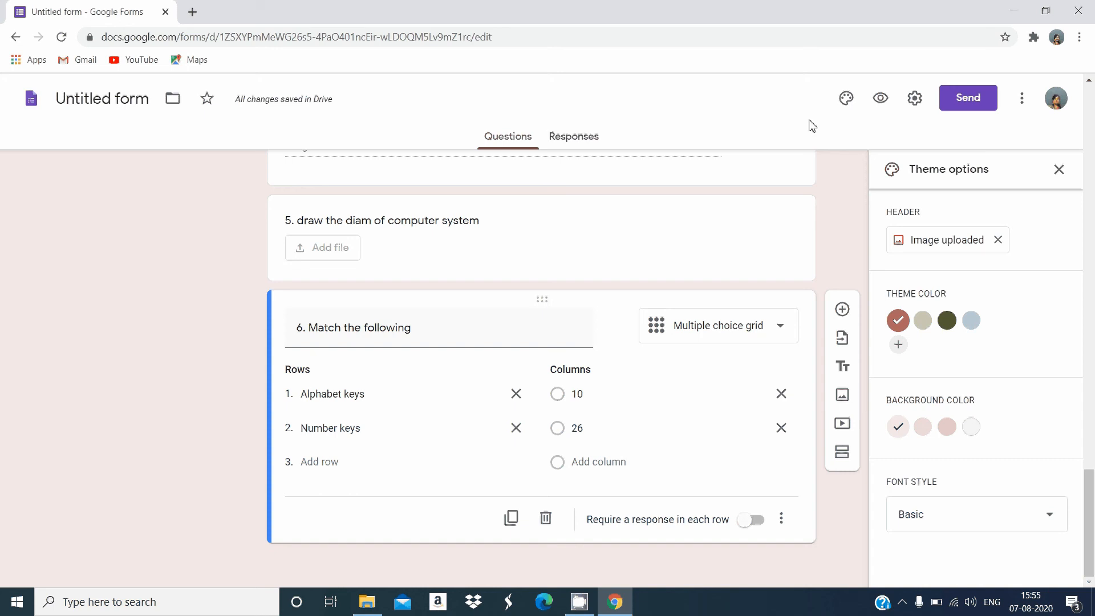
# Preview the form and fill in the student's name, class 6 and section A
pyautogui.click(880, 100)
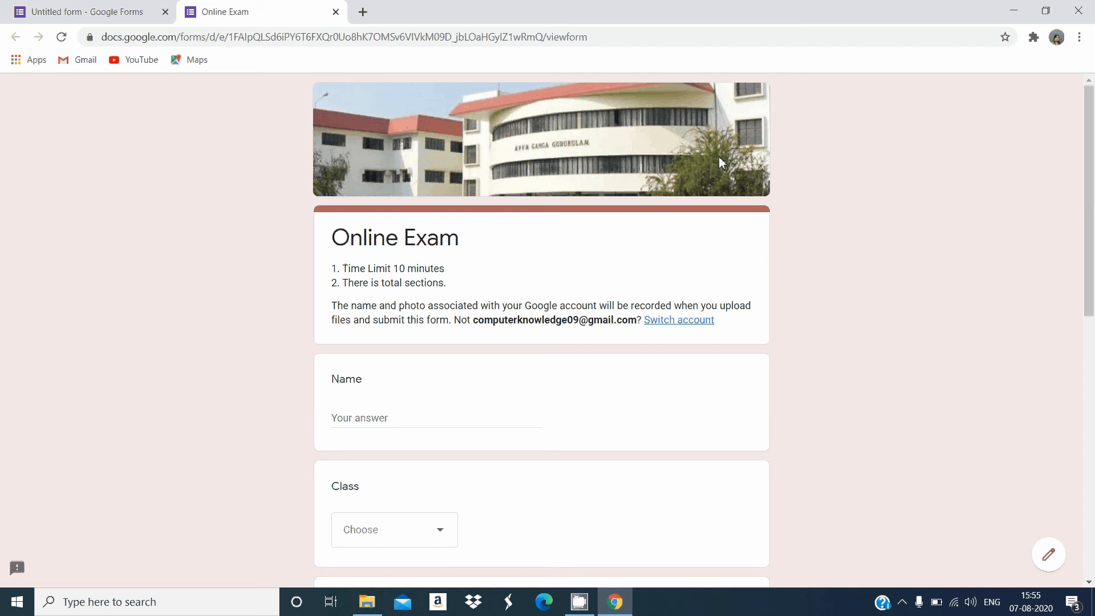
pyautogui.click(416, 421)
pyautogui.write('shweta')
pyautogui.press('Tab')
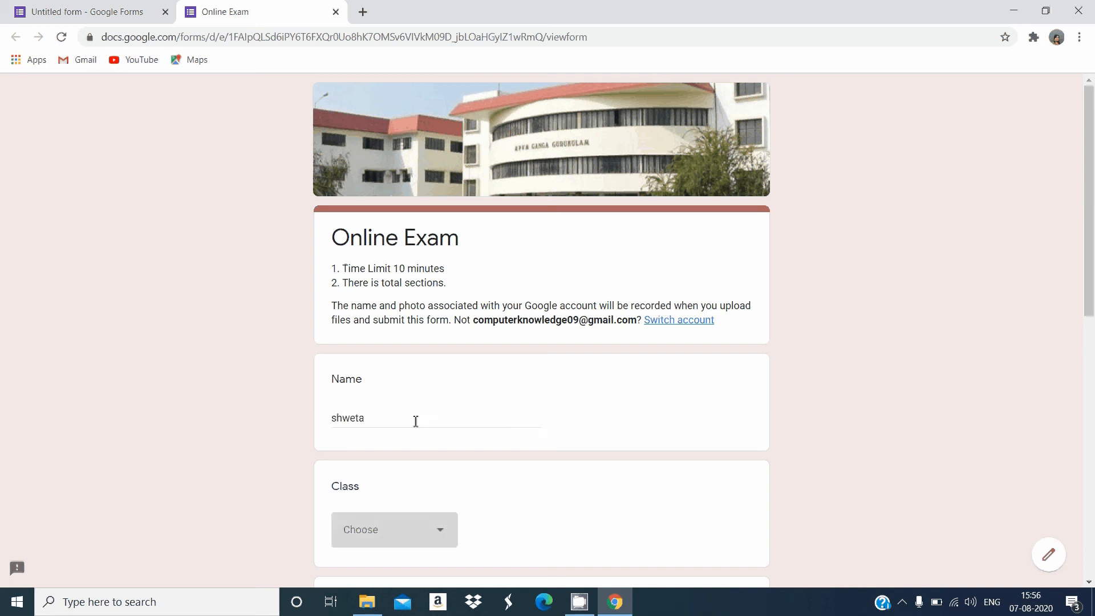
pyautogui.press('6')
pyautogui.press('Tab')
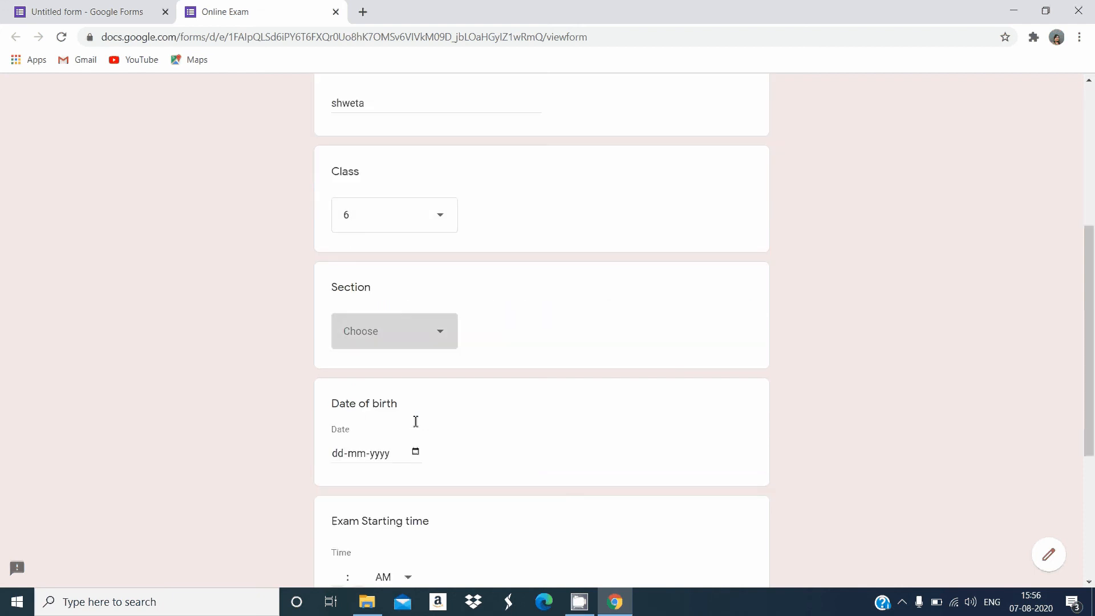
pyautogui.press('a')
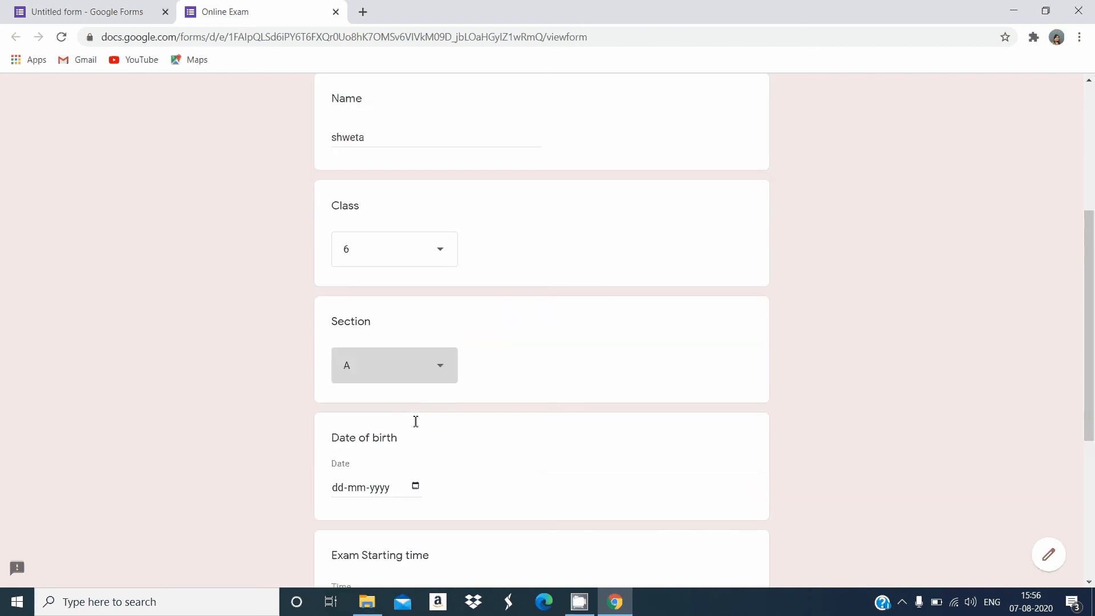
# Enter the student's date of birth in the previewed form
pyautogui.press('Tab')
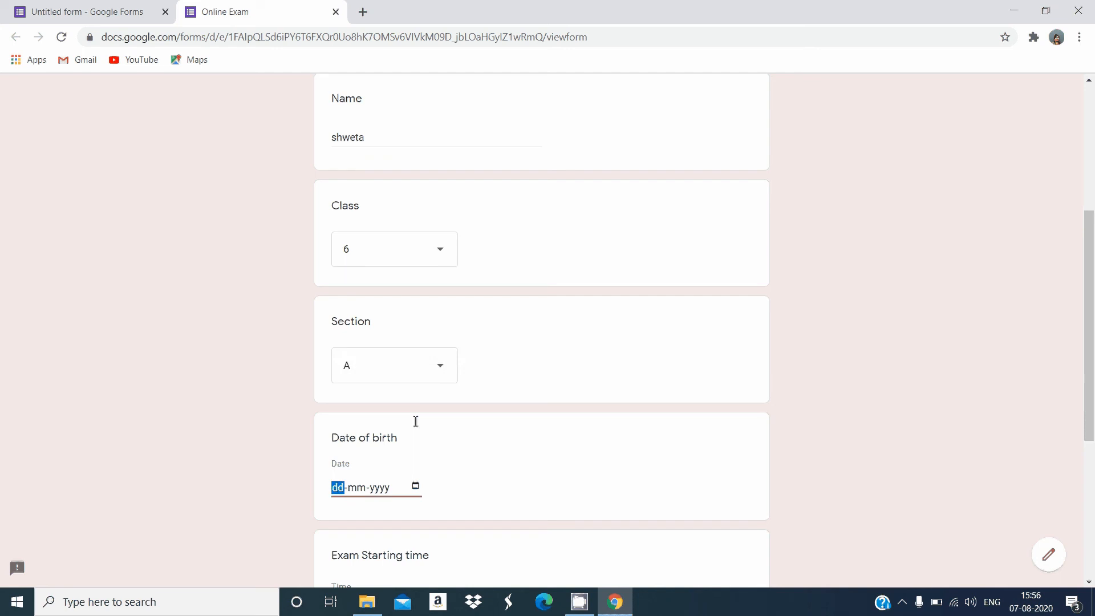
pyautogui.write('09-09-2001')
pyautogui.press('Tab')
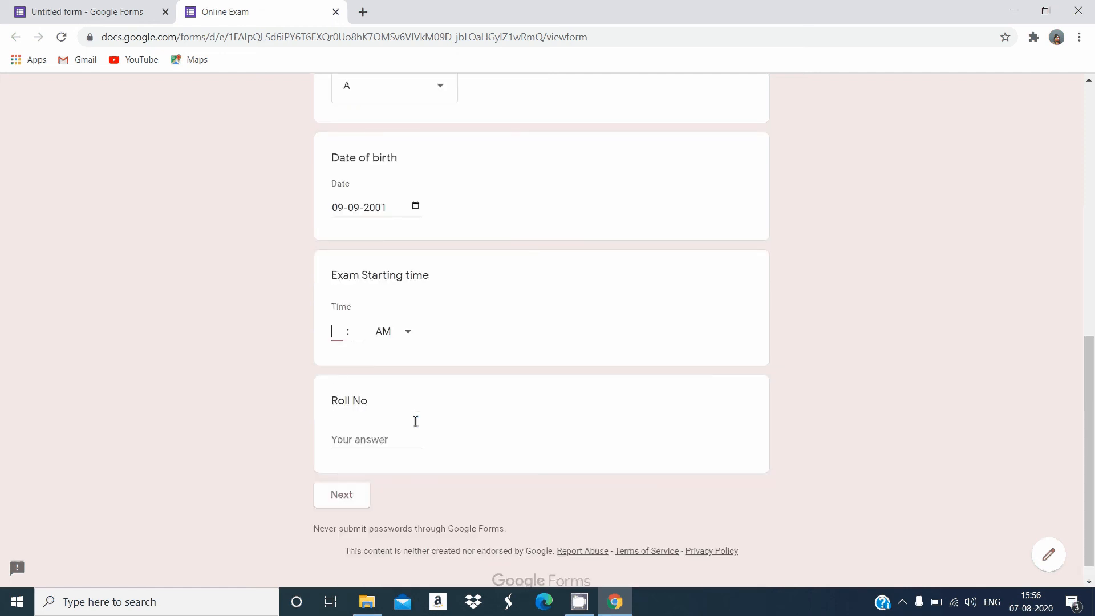
# Set the exam starting time to 05:00 AM in the previewed form
pyautogui.write('5')
pyautogui.write('0')
pyautogui.press('BackSpace')
pyautogui.press('BackSpace')
pyautogui.write('05')
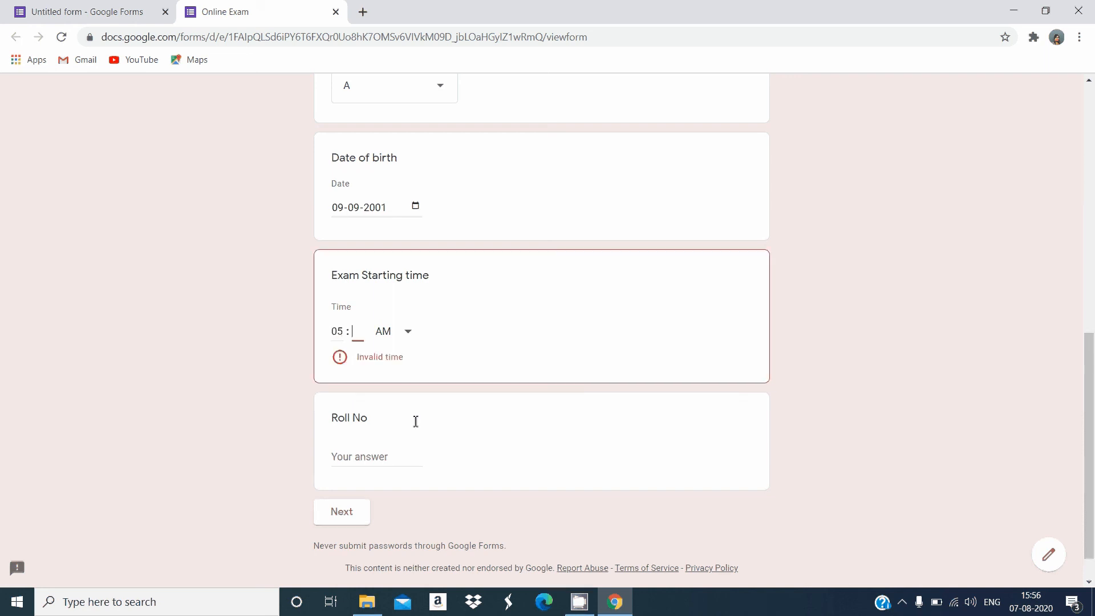
pyautogui.press('Tab')
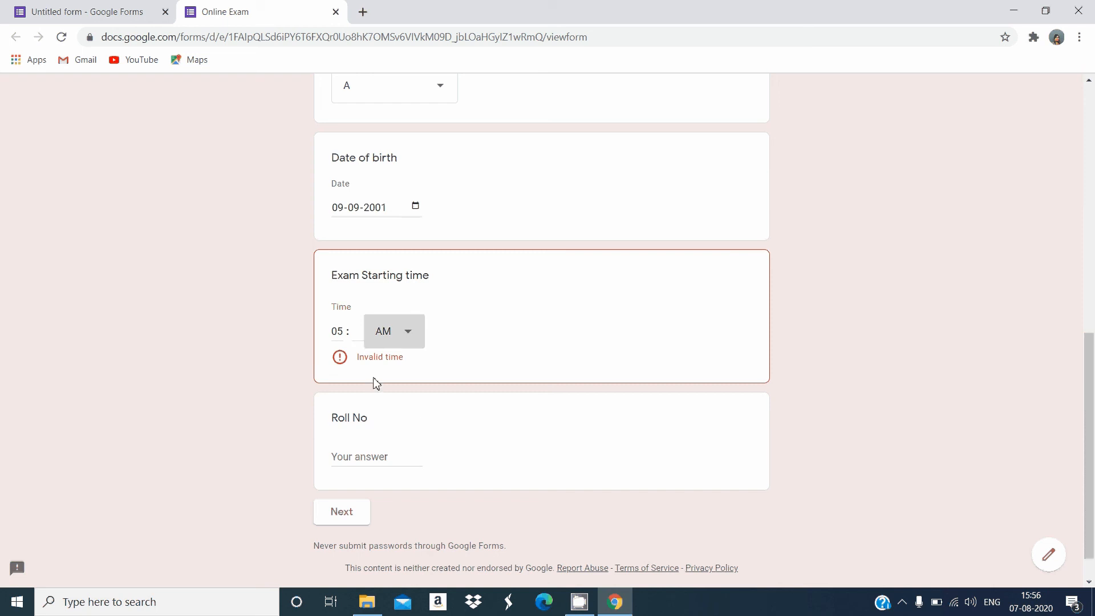
pyautogui.click(359, 335)
pyautogui.write('00')
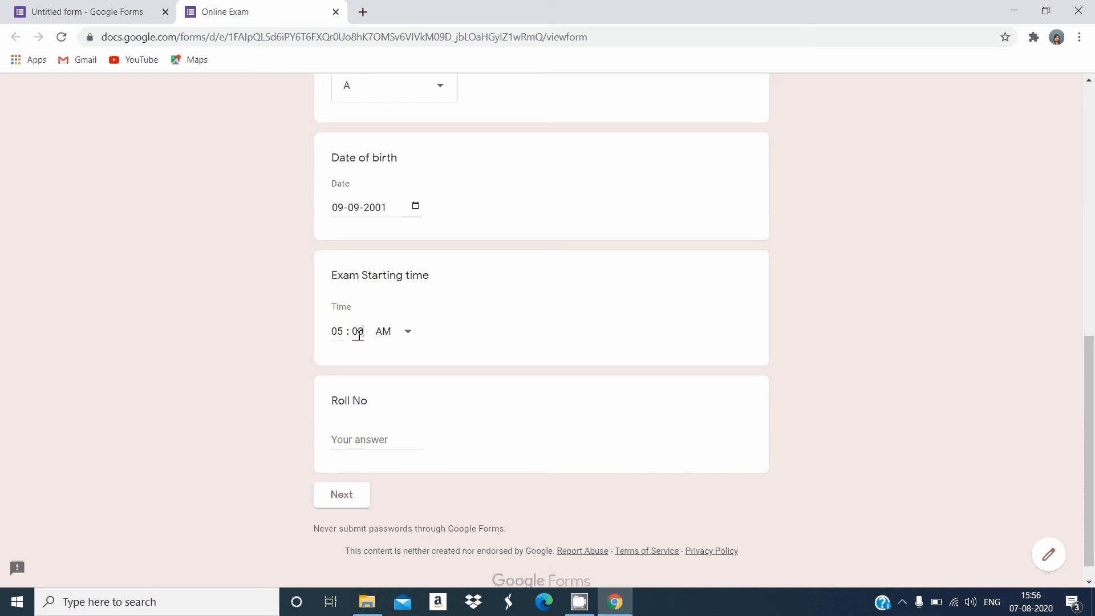
# Enter the student's roll number and continue to the section of exam questions
pyautogui.click(357, 444)
pyautogui.write('12')
pyautogui.click(350, 501)
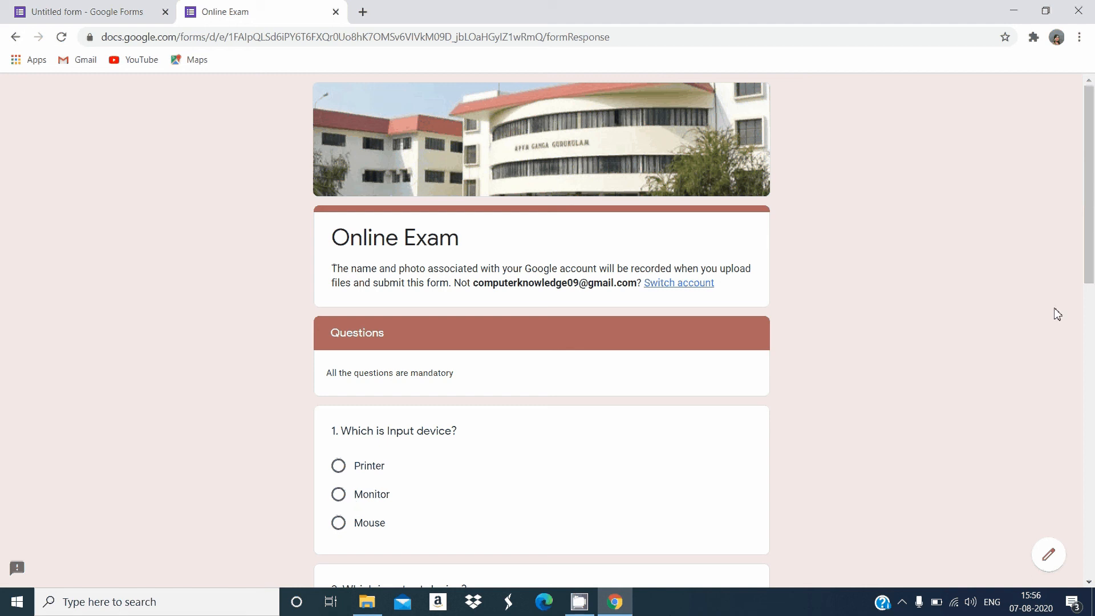
# Answer the input device question with Mouse and the output device question with Printer and Monitor
pyautogui.moveTo(1092, 256); pyautogui.dragTo(1090, 311)
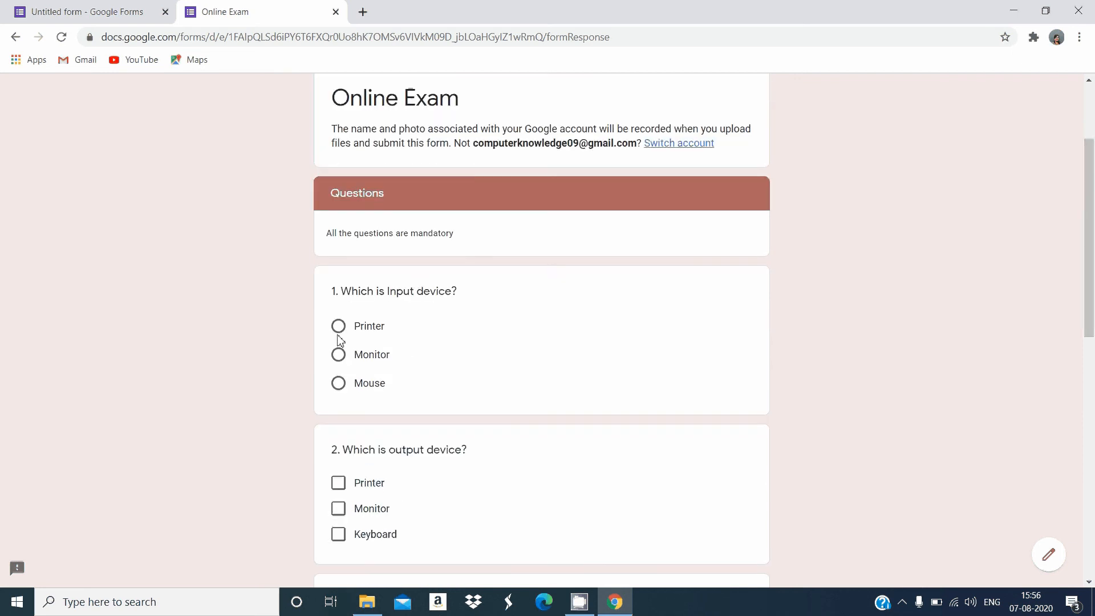
pyautogui.click(338, 383)
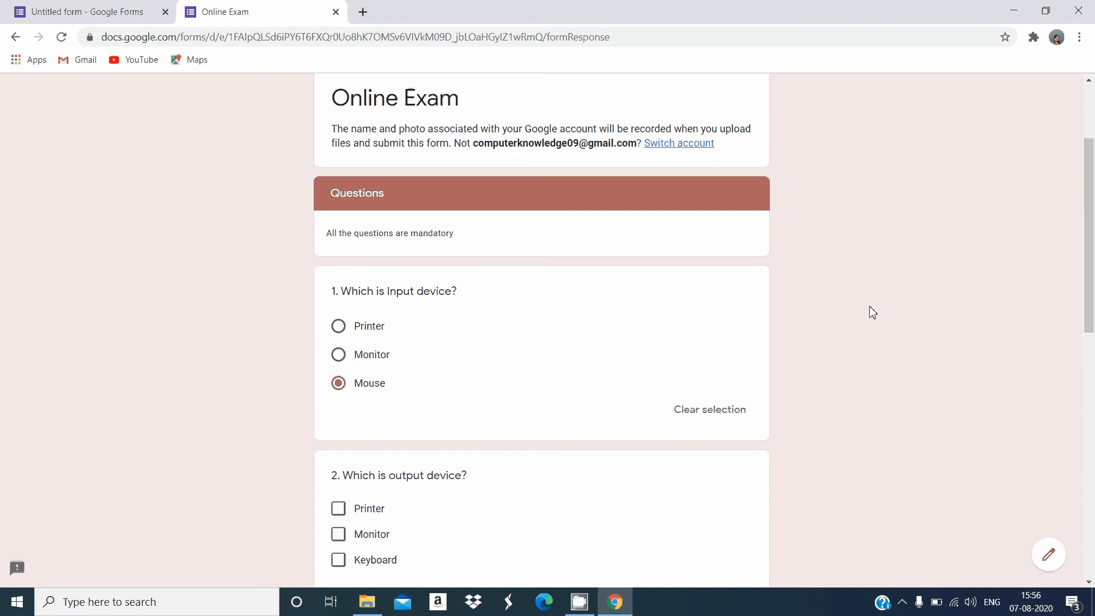
pyautogui.moveTo(1087, 276); pyautogui.dragTo(1080, 341)
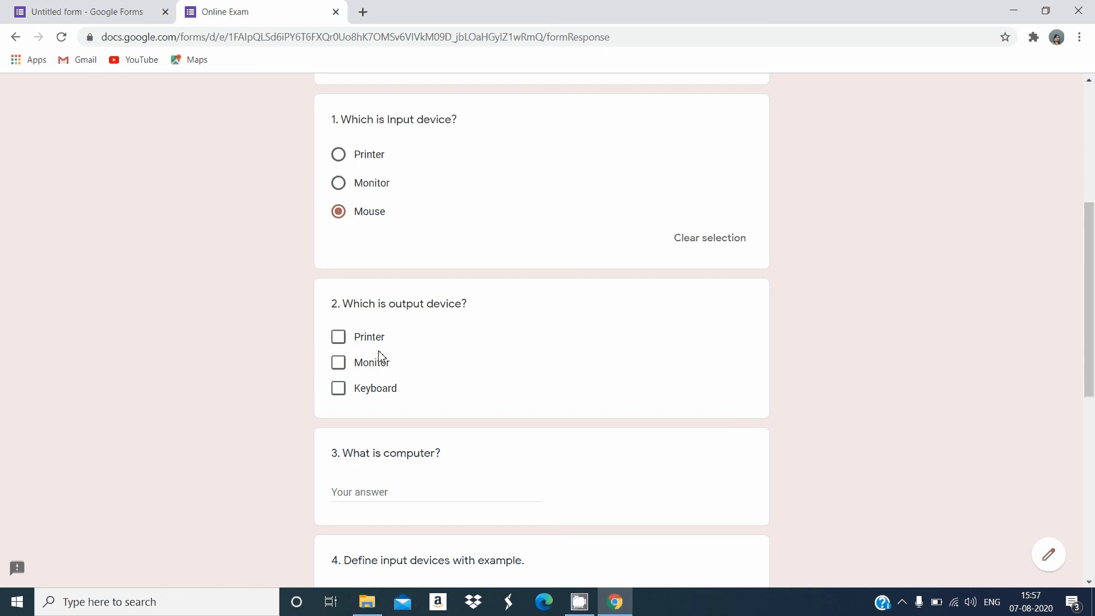
pyautogui.click(338, 337)
pyautogui.click(338, 362)
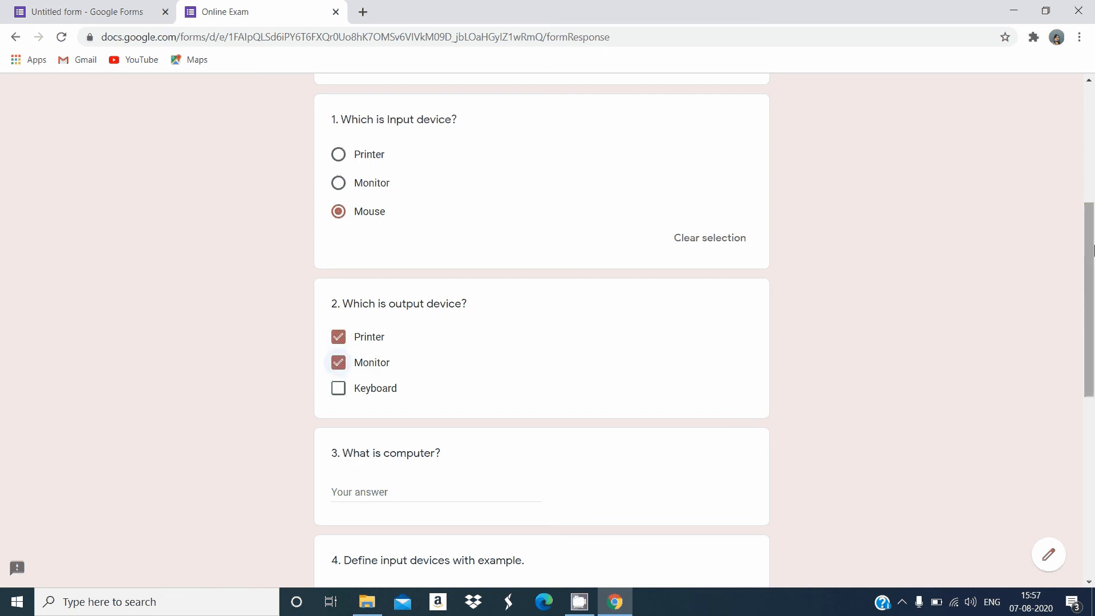
# Answer the third question, "What is computer?", with "A computer is an electronic machine"
pyautogui.moveTo(1088, 267); pyautogui.dragTo(1088, 343)
pyautogui.click(448, 300)
pyautogui.write('A computer is an electronic machine')
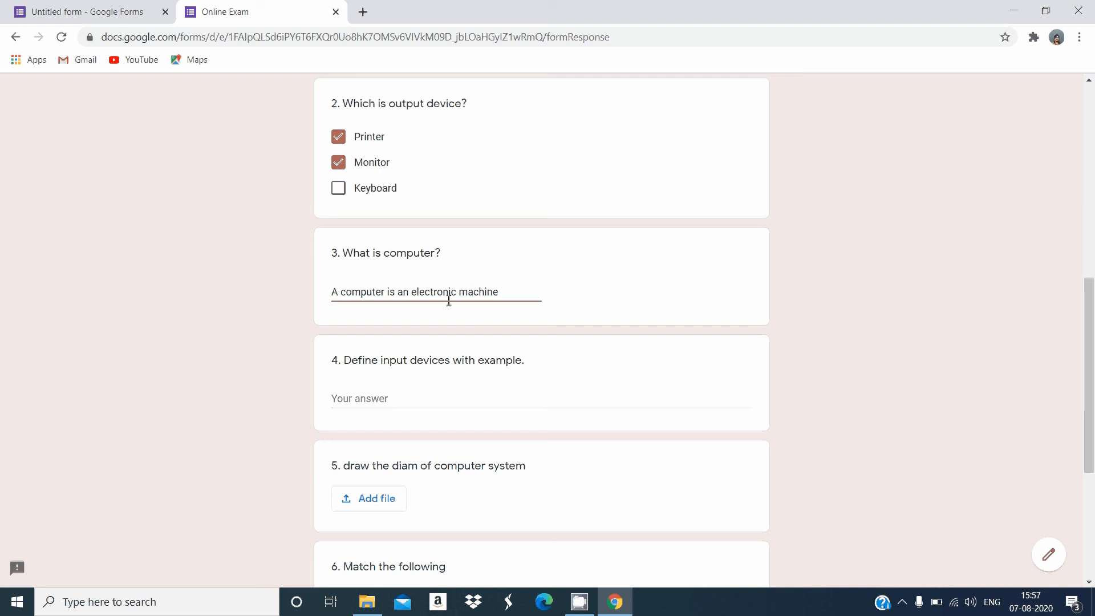
pyautogui.press('Tab')
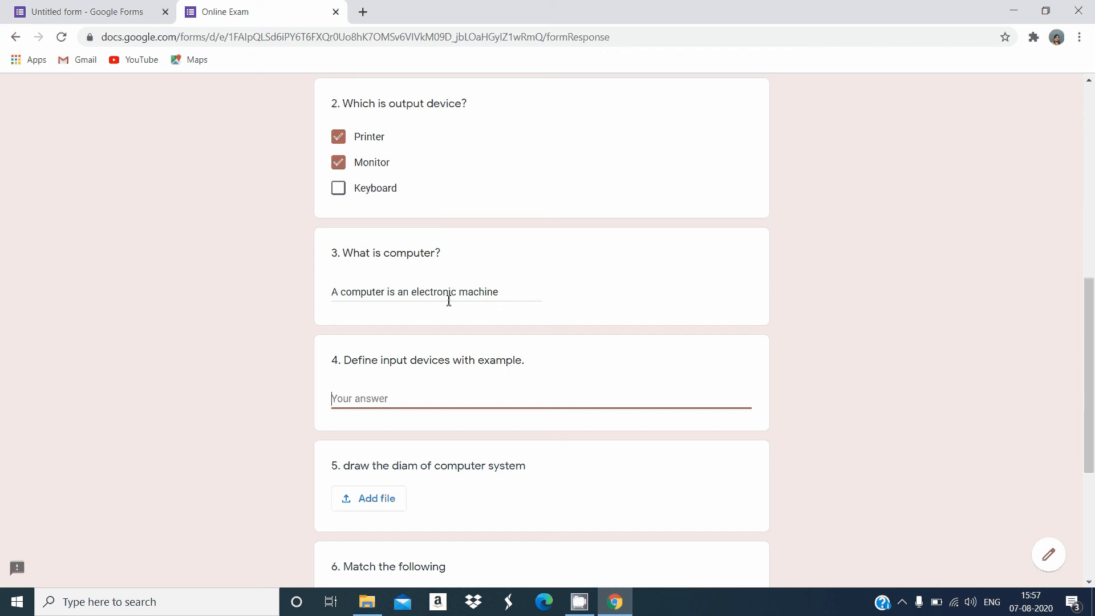
# Match Alphabet keys with 26 and Number keys with 10 in the sixth question, and submit the exam
pyautogui.press('Tab')
pyautogui.press('Tab')
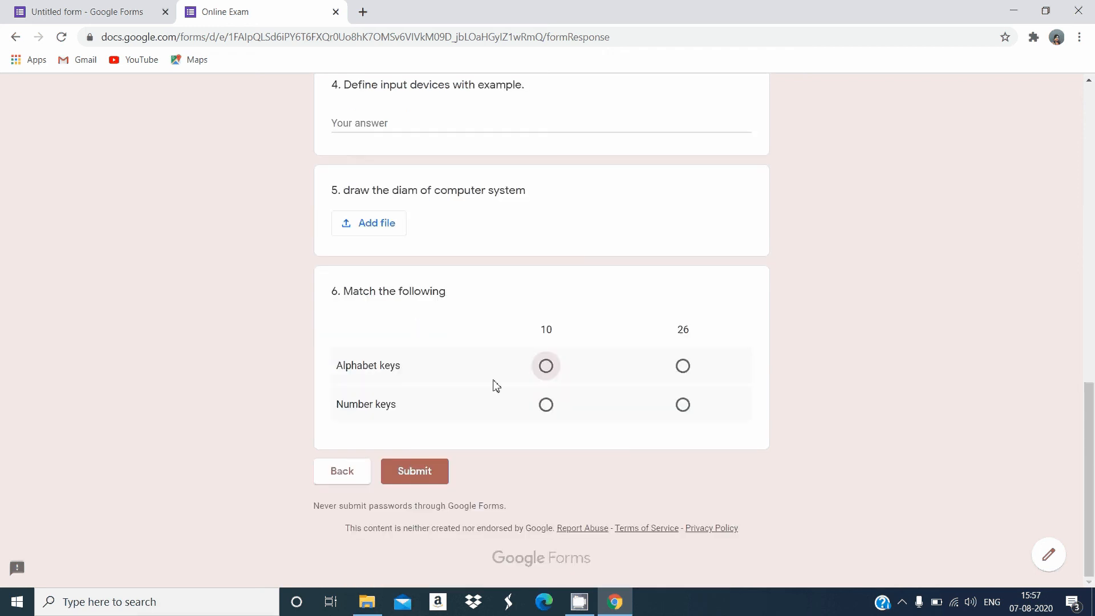
pyautogui.click(686, 365)
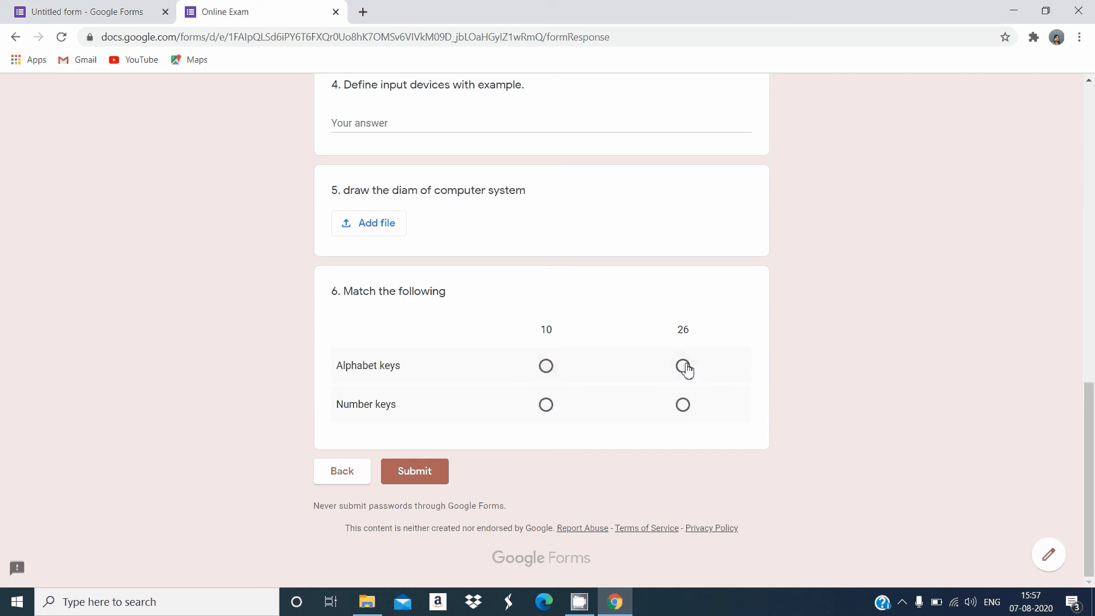
pyautogui.click(548, 406)
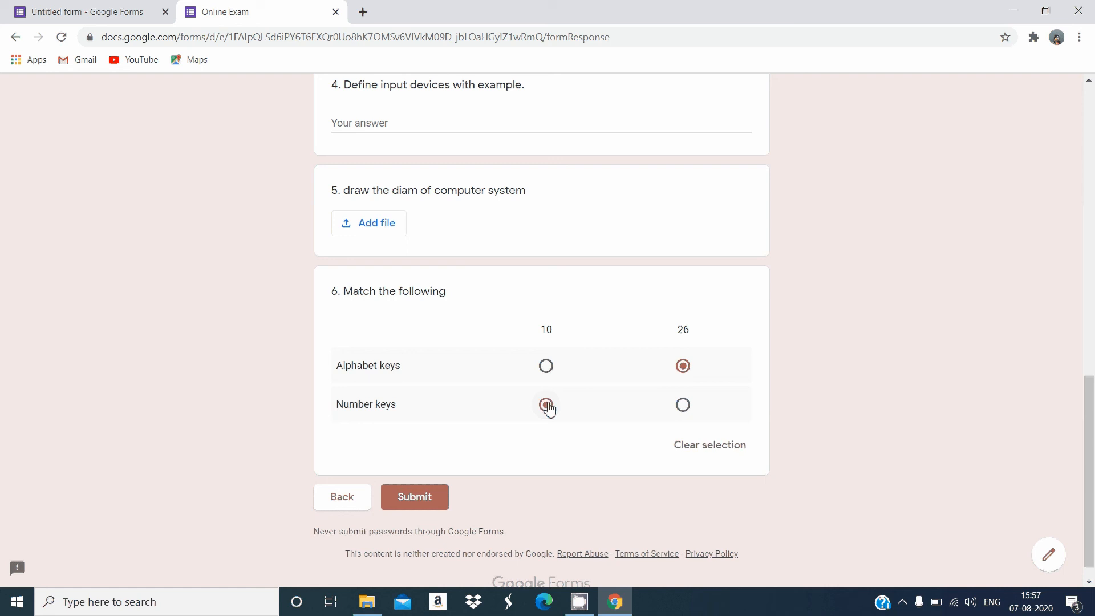
pyautogui.click(423, 499)
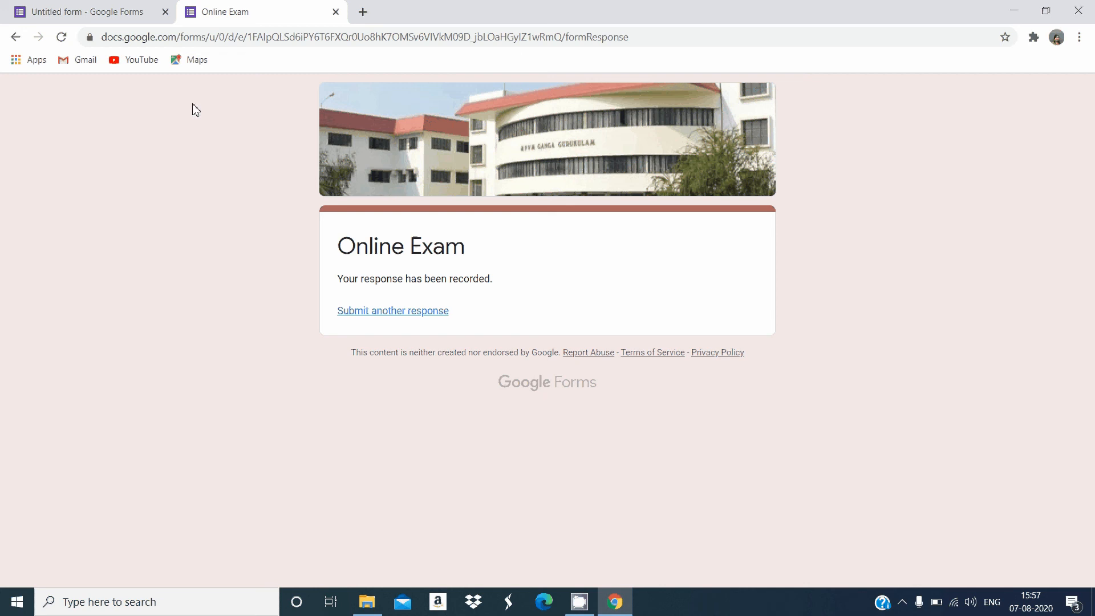
# Return to the form editor and review the submitted responses as a summary and by question, checking the list of available questions
pyautogui.click(116, 14)
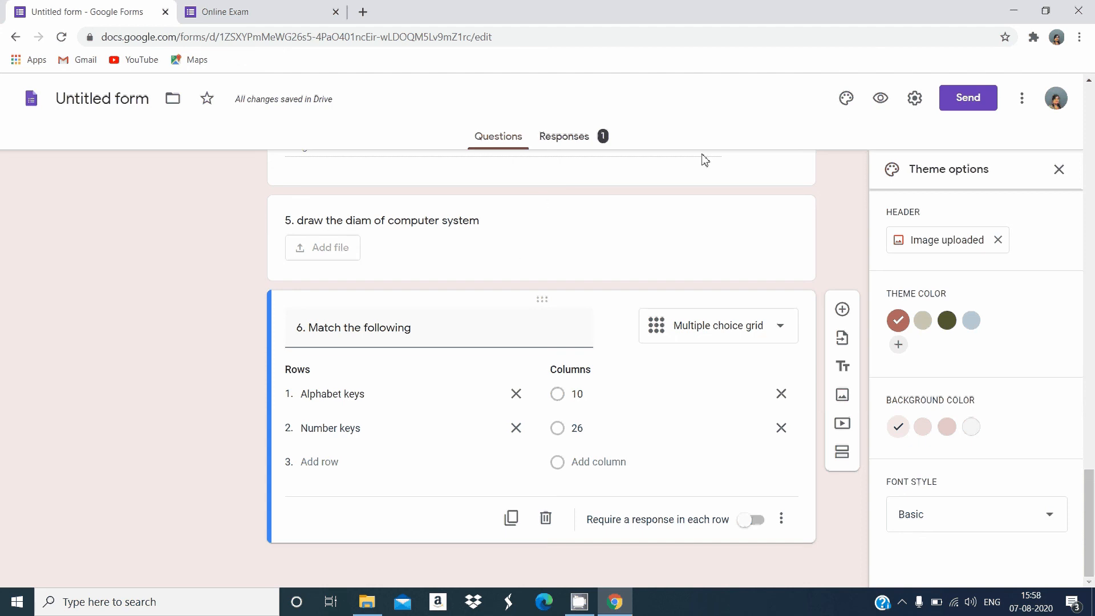
pyautogui.click(581, 145)
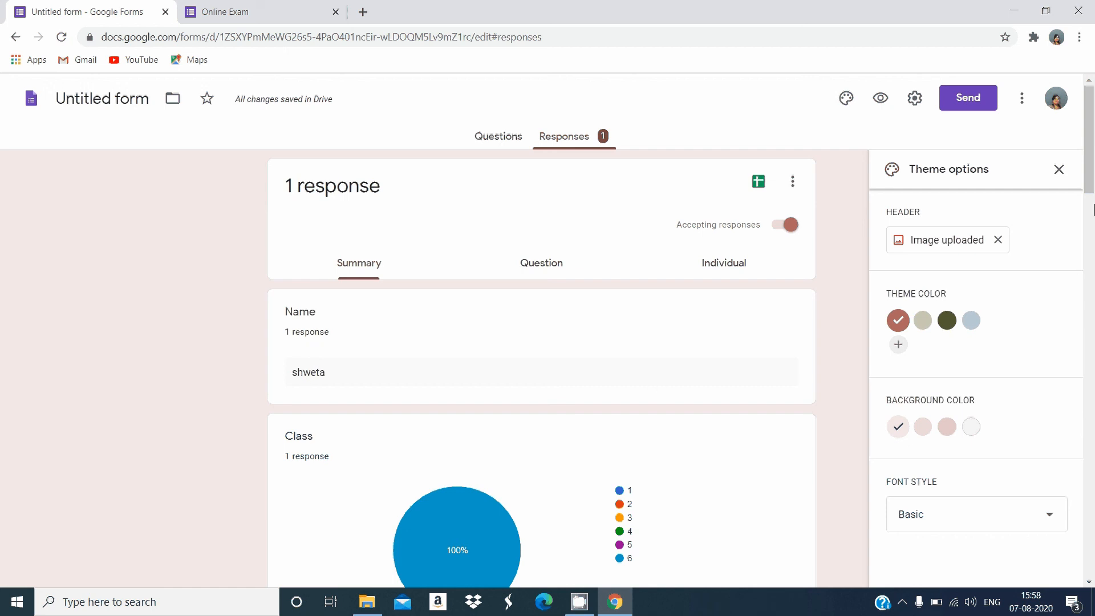
pyautogui.click(554, 265)
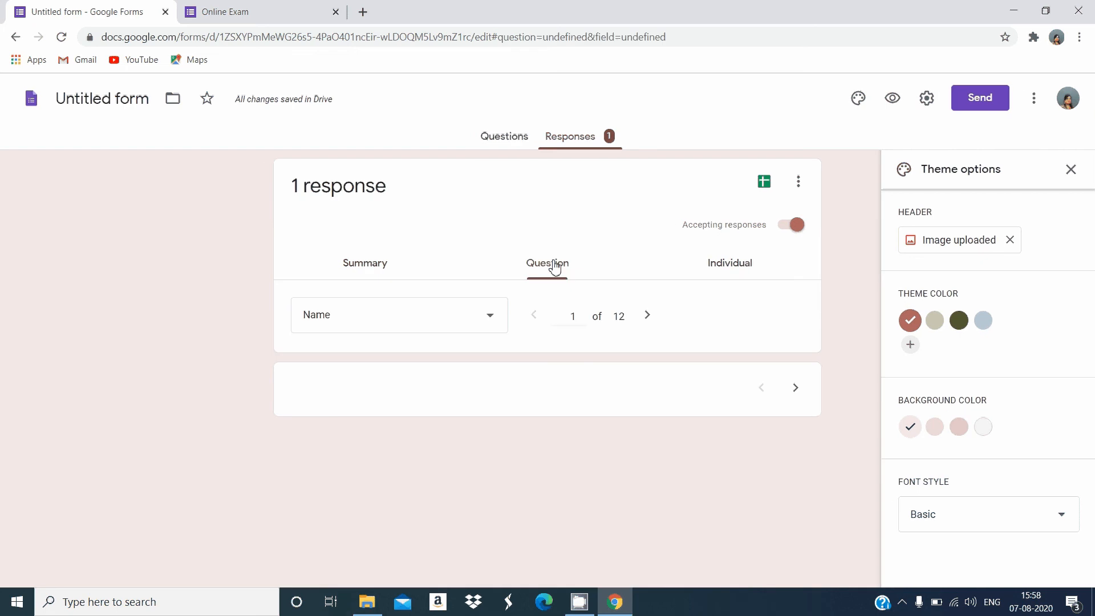
pyautogui.click(491, 317)
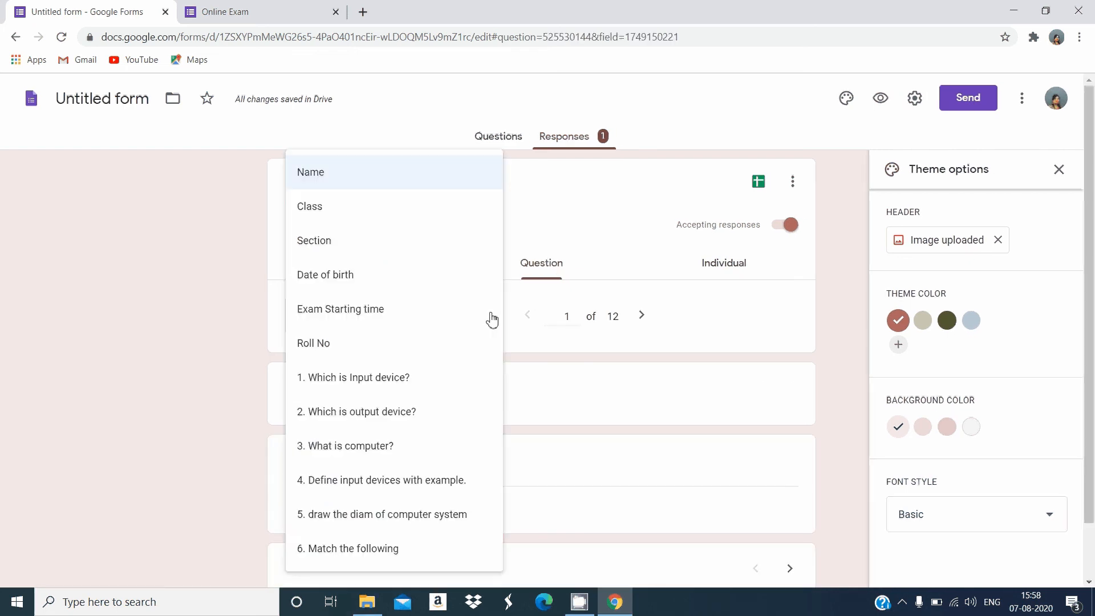
pyautogui.click(566, 350)
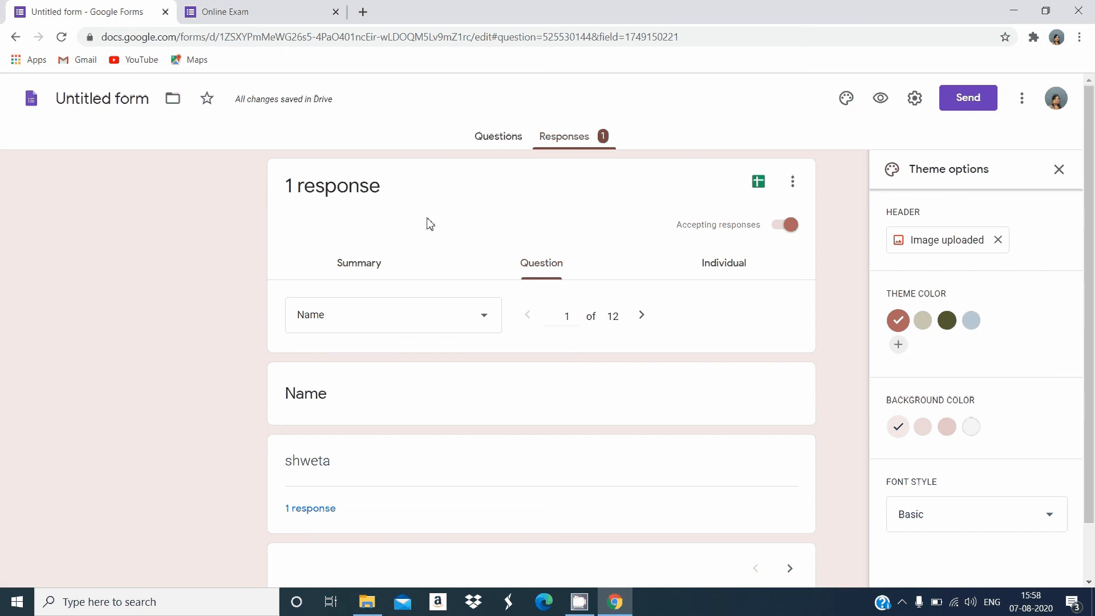
# Go back to the form's questions and make the Name question required
pyautogui.click(499, 137)
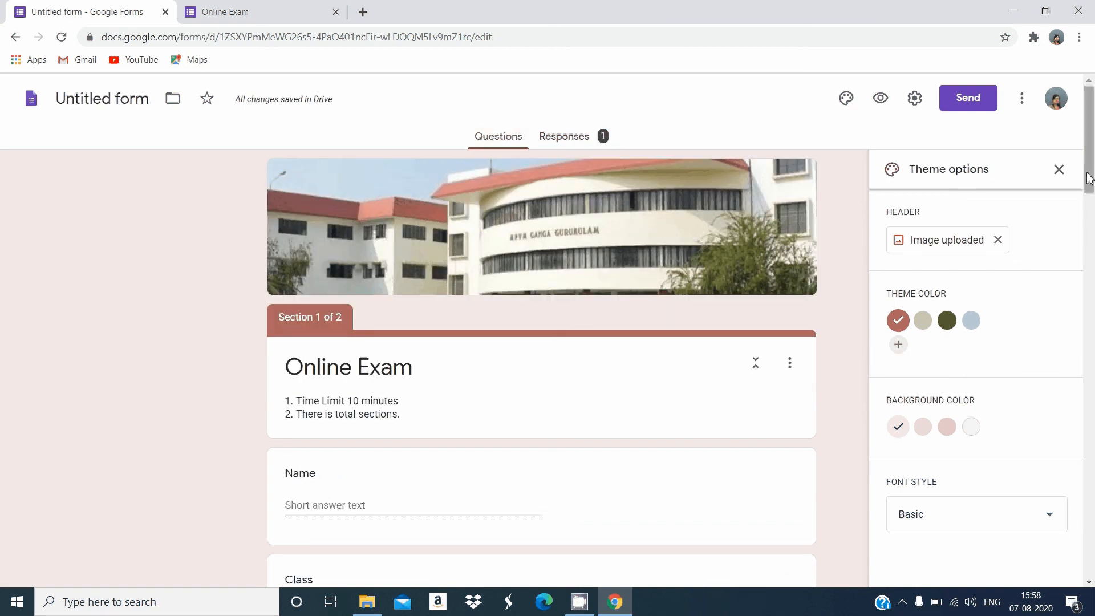
pyautogui.moveTo(1089, 178); pyautogui.dragTo(1089, 223)
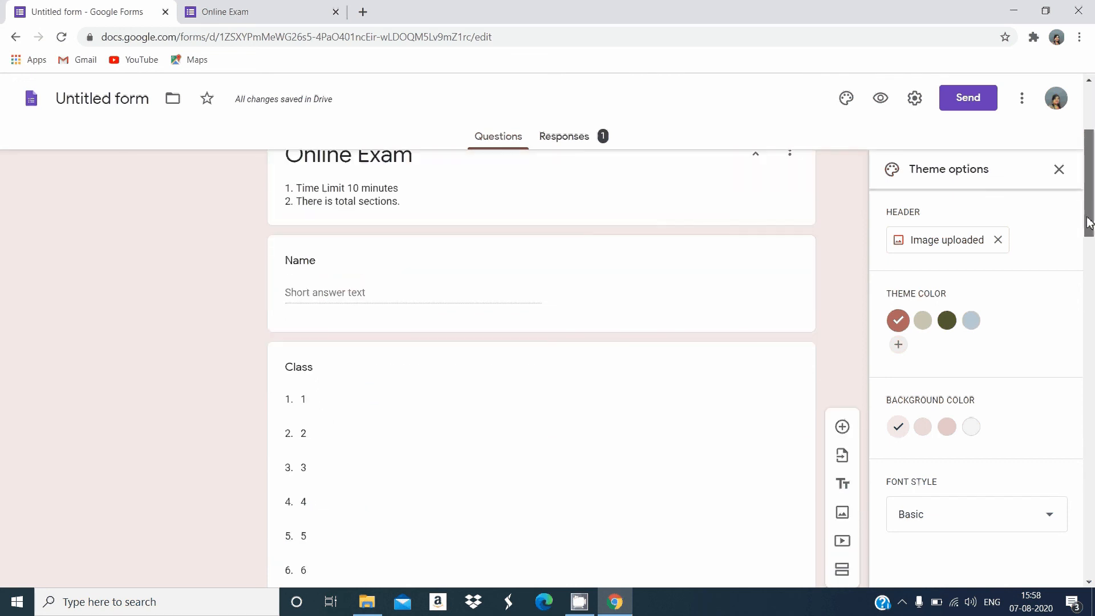
pyautogui.moveTo(1090, 222); pyautogui.dragTo(1089, 227)
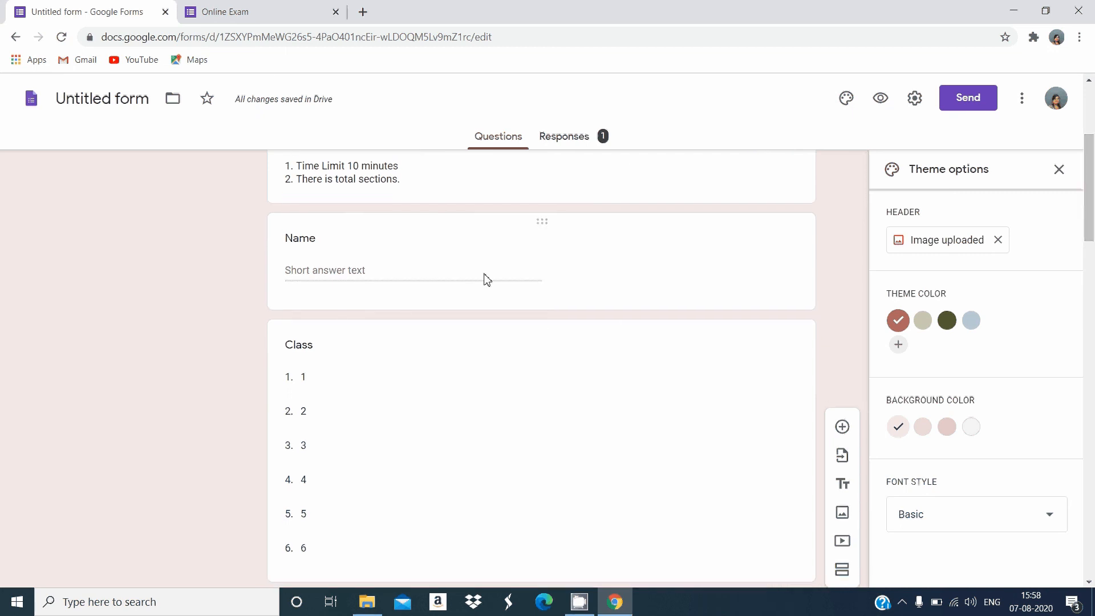
pyautogui.click(544, 222)
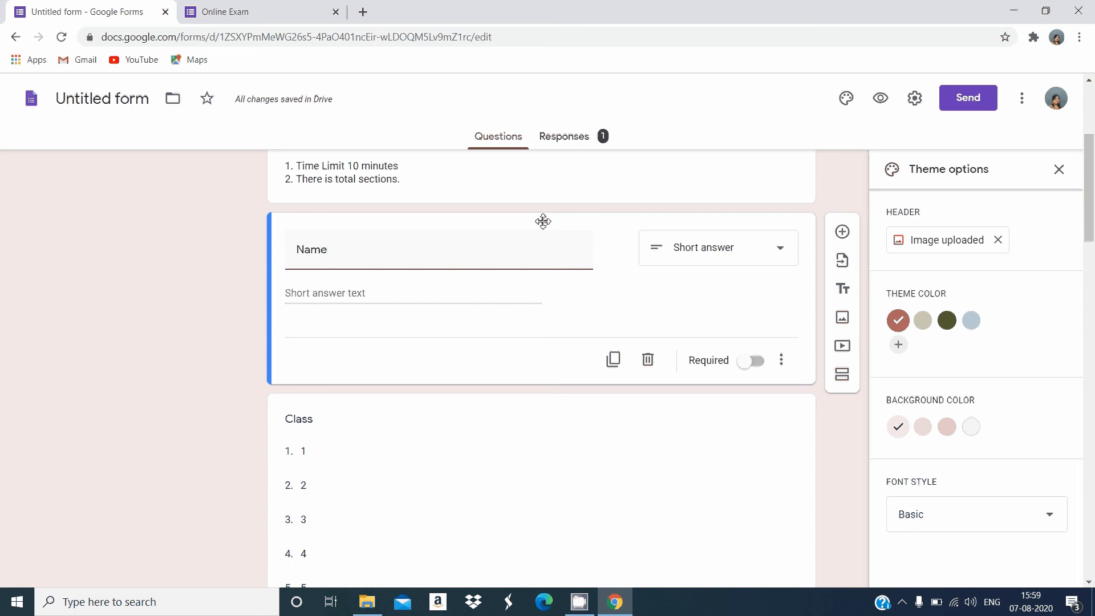
pyautogui.click(766, 369)
pyautogui.click(757, 370)
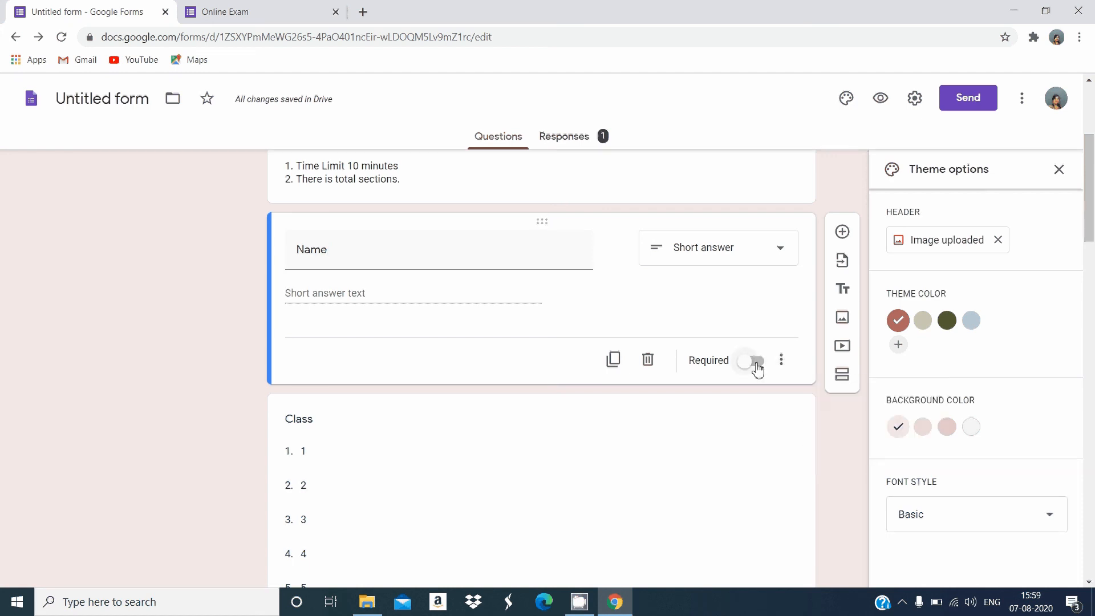
pyautogui.click(757, 370)
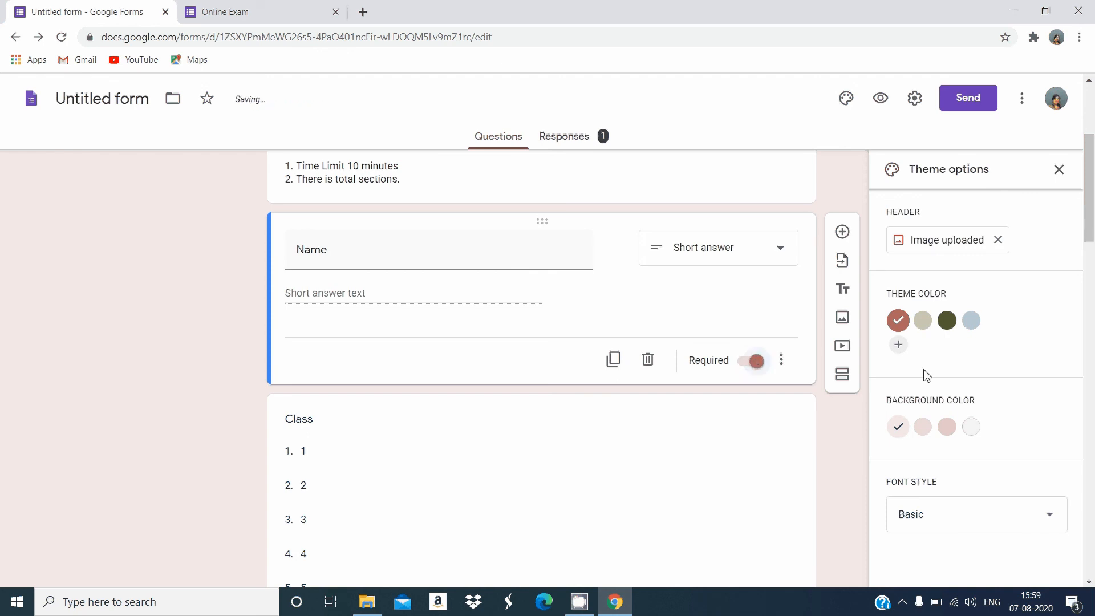
# Make the Class and Section dropdown questions required
pyautogui.moveTo(1089, 228); pyautogui.dragTo(1090, 267)
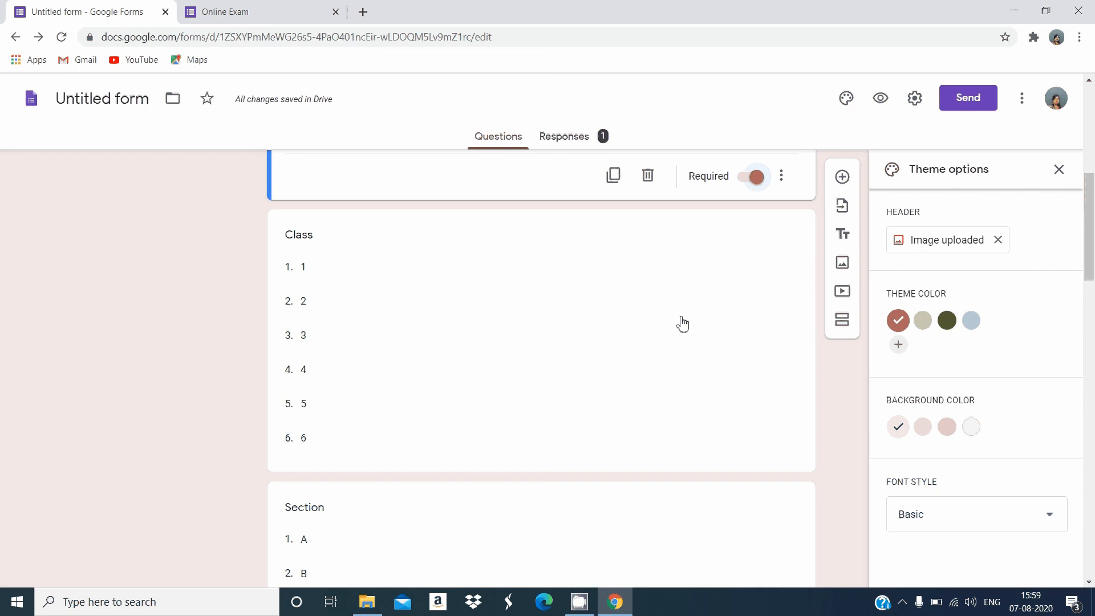
pyautogui.click(548, 218)
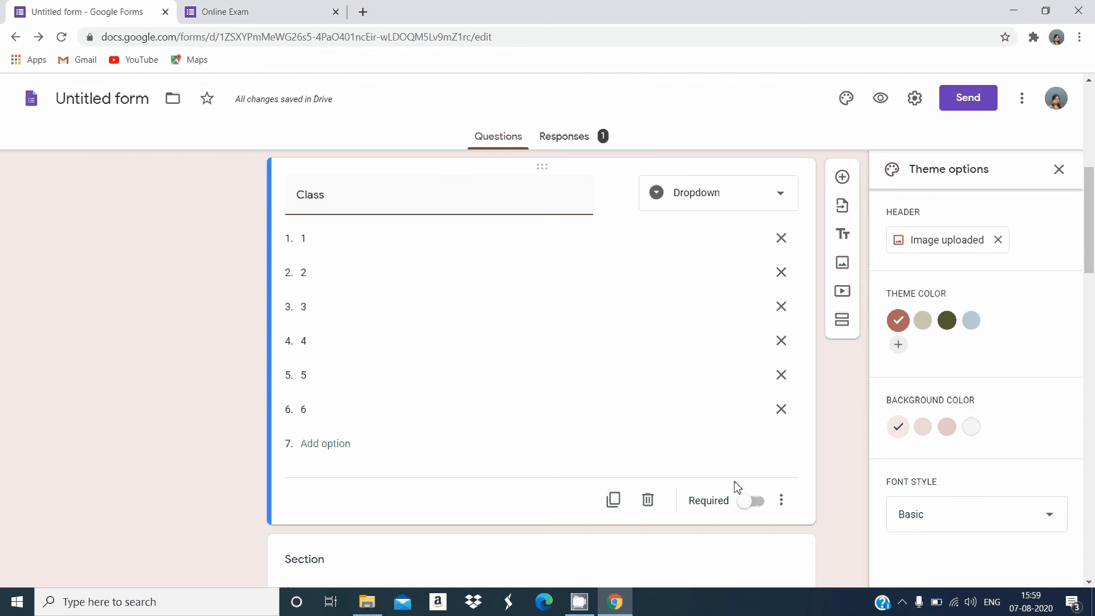
pyautogui.click(758, 501)
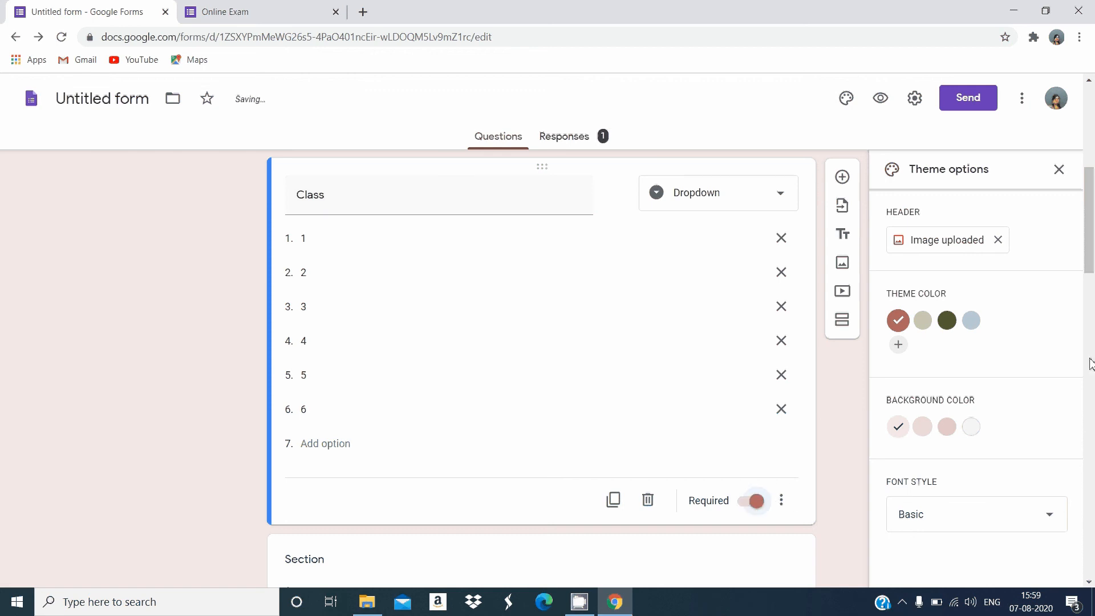
pyautogui.moveTo(1085, 257); pyautogui.dragTo(1090, 298)
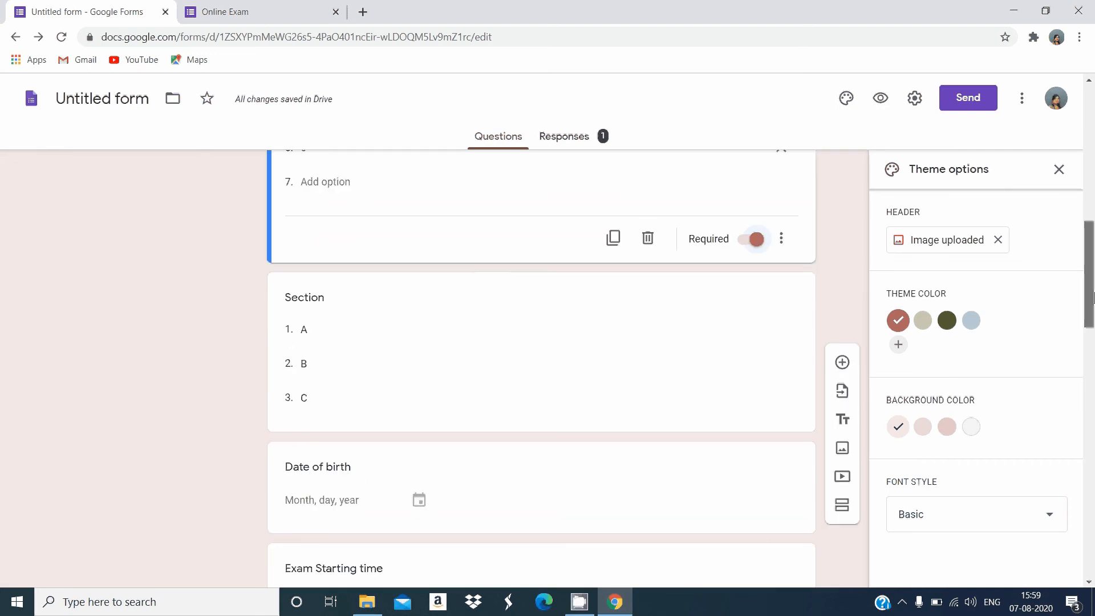
pyautogui.click(539, 284)
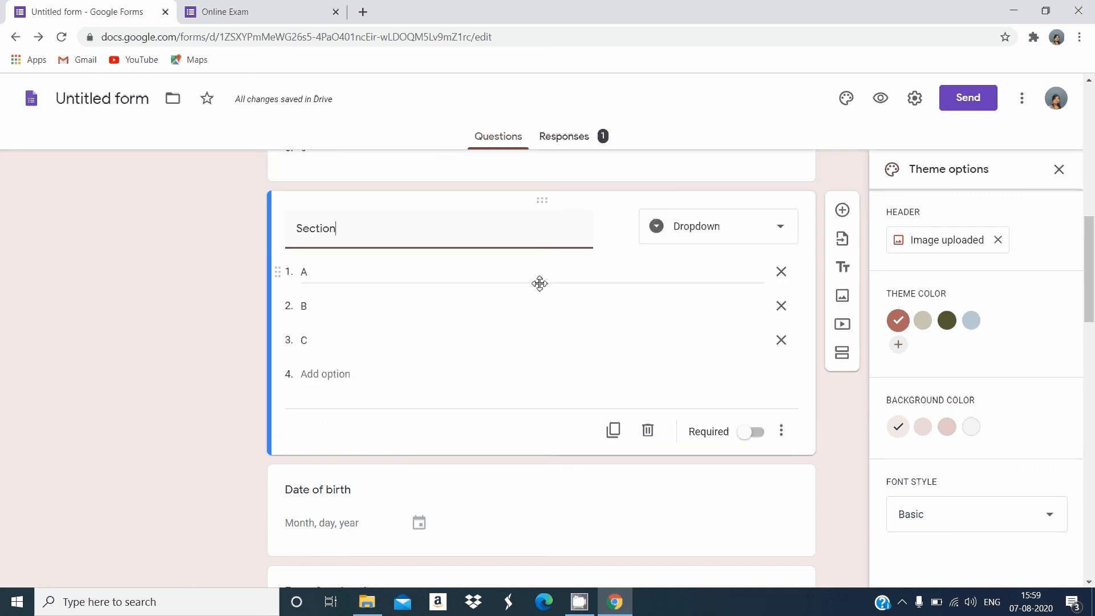
pyautogui.click(757, 437)
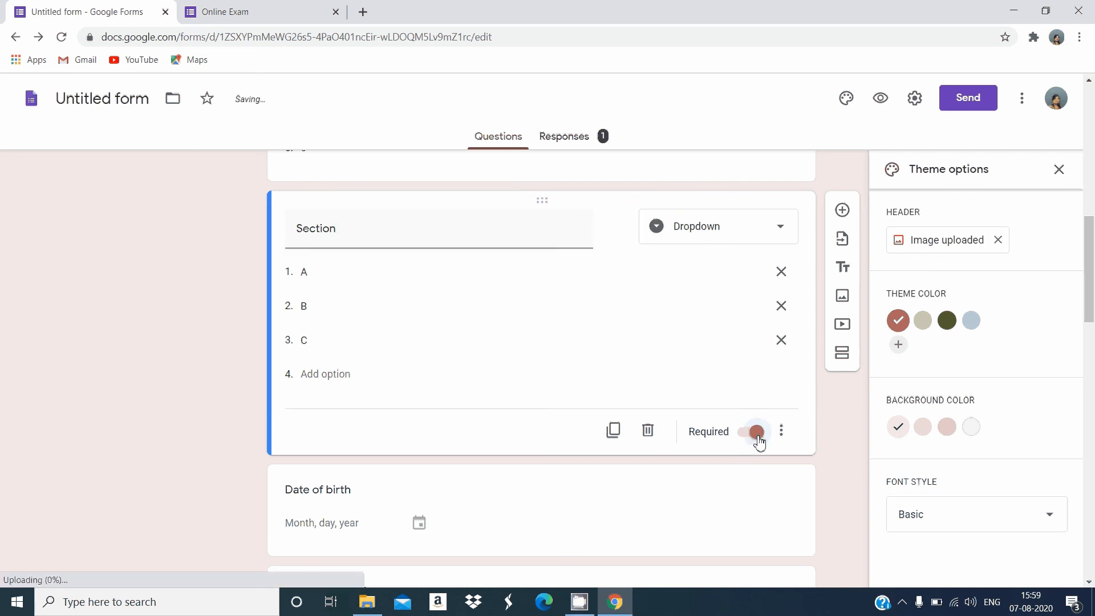
pyautogui.moveTo(1090, 291); pyautogui.dragTo(1092, 245)
pyautogui.moveTo(1093, 246); pyautogui.dragTo(1093, 144)
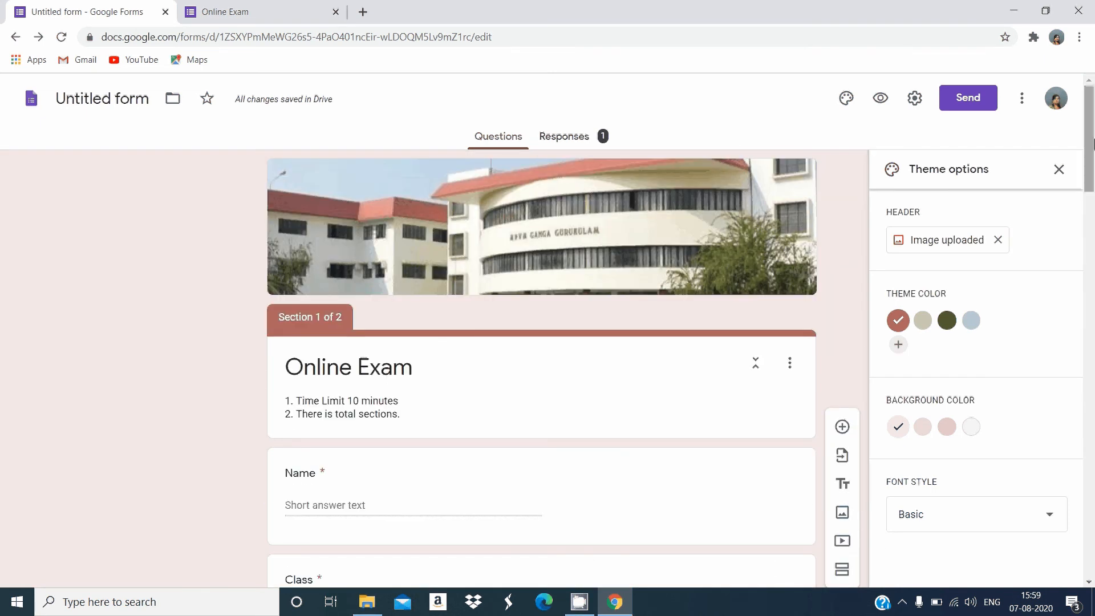